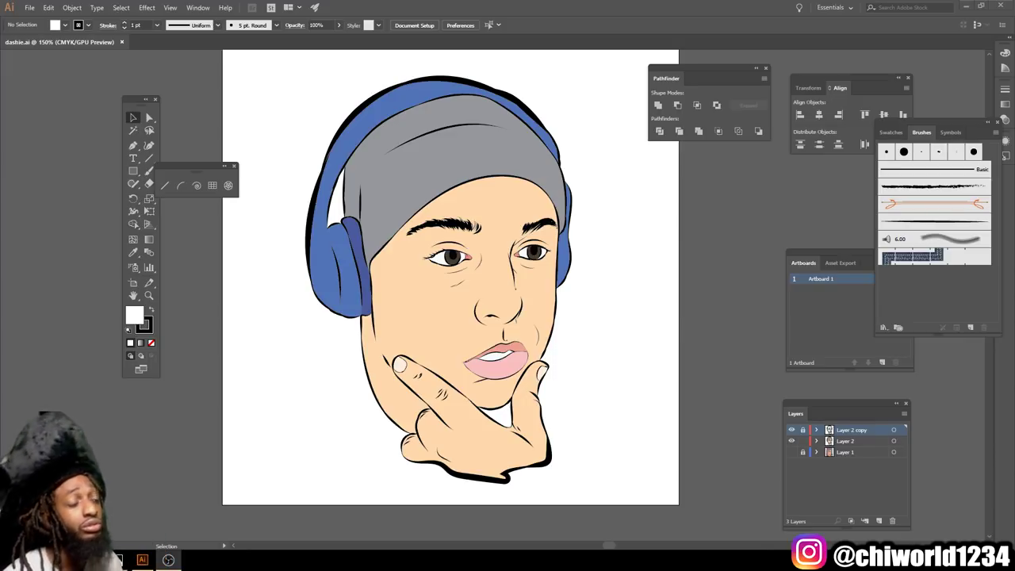
Add a new Layer 4 for shading and switch to the Pen tool.
key(ctrl+l)
key(p)
double_click(845, 429)
key(Return)
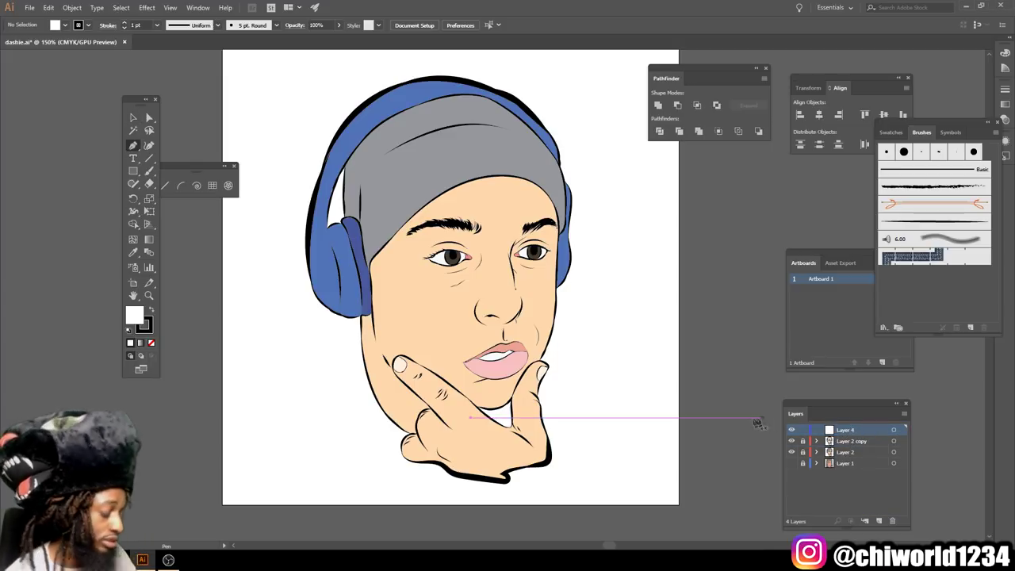
Start the shadow path beside the beanie with a first curved segment to the right of the head.
scroll(543, 369, up, 3)
scroll(545, 317, up, 3)
click(554, 278)
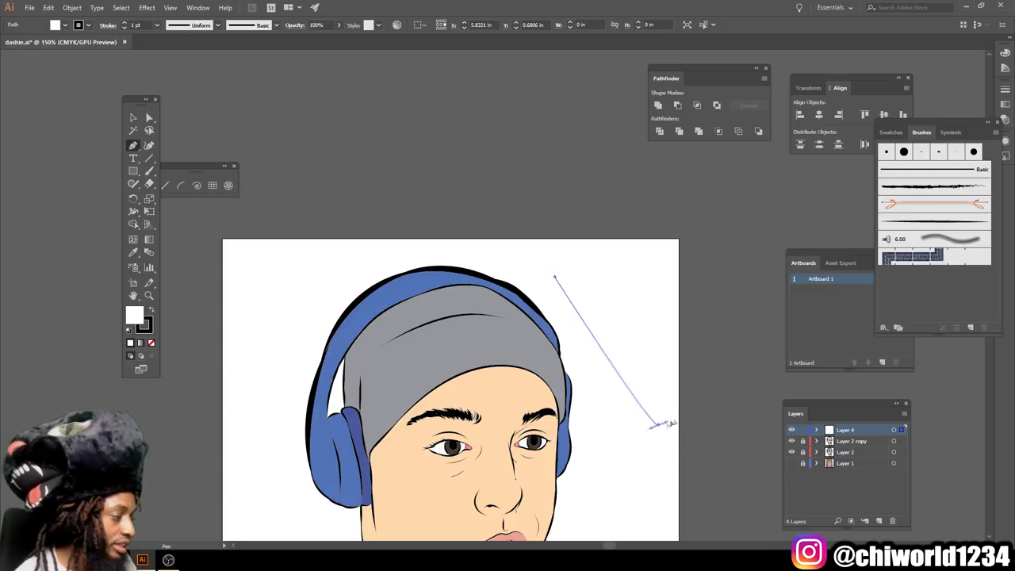
scroll(634, 413, down, 2)
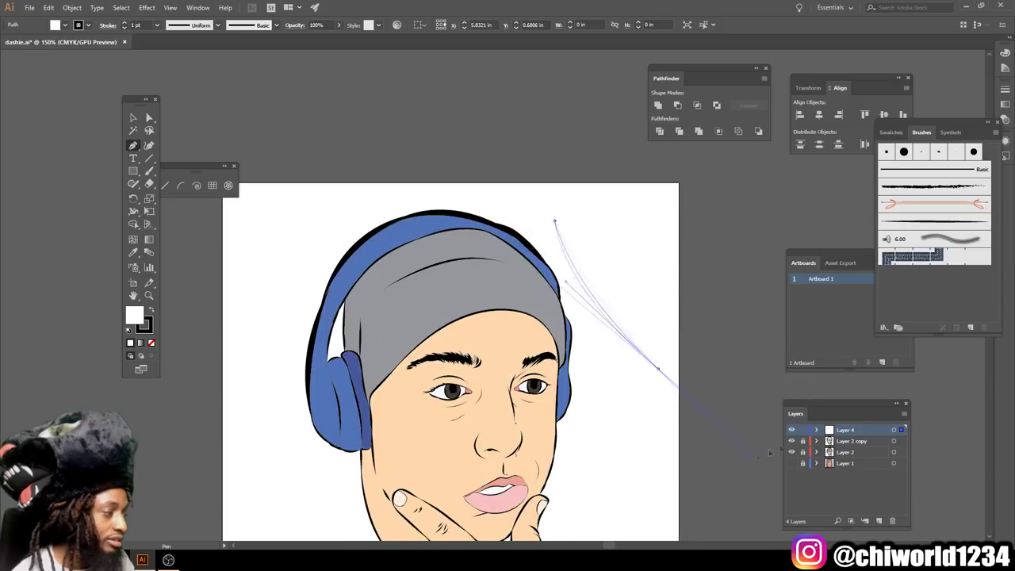
scroll(755, 273, down, 4)
drag(754, 273, 769, 235)
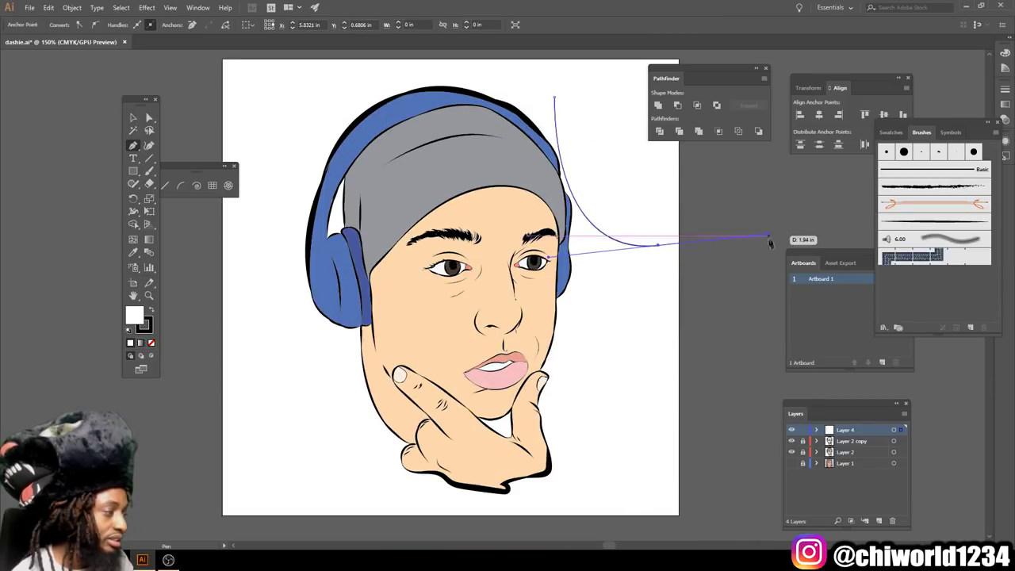
key(ctrl+equal)
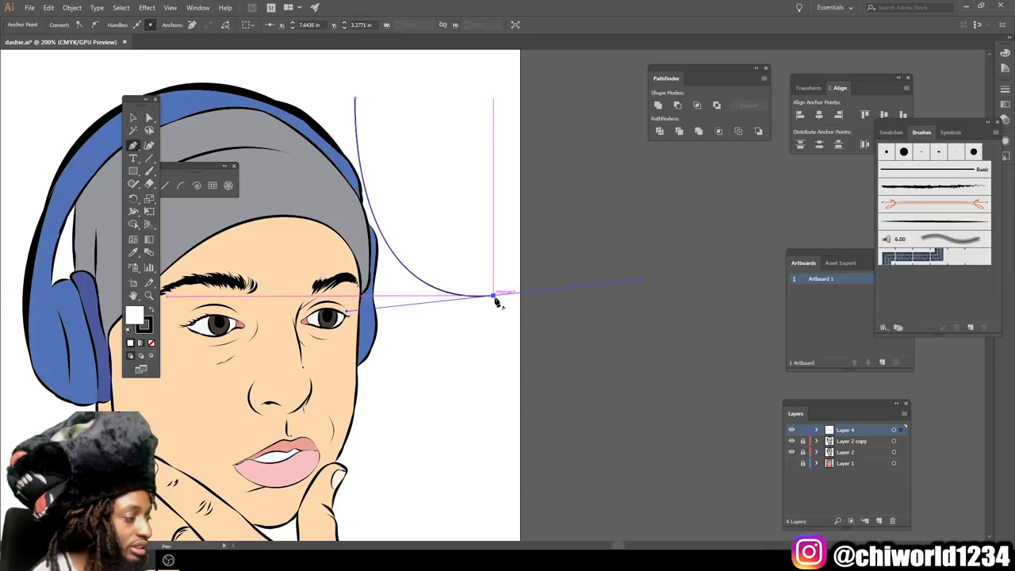
Extend the shadow with a straight segment beside the face and curved points toward the jaw.
click(493, 295)
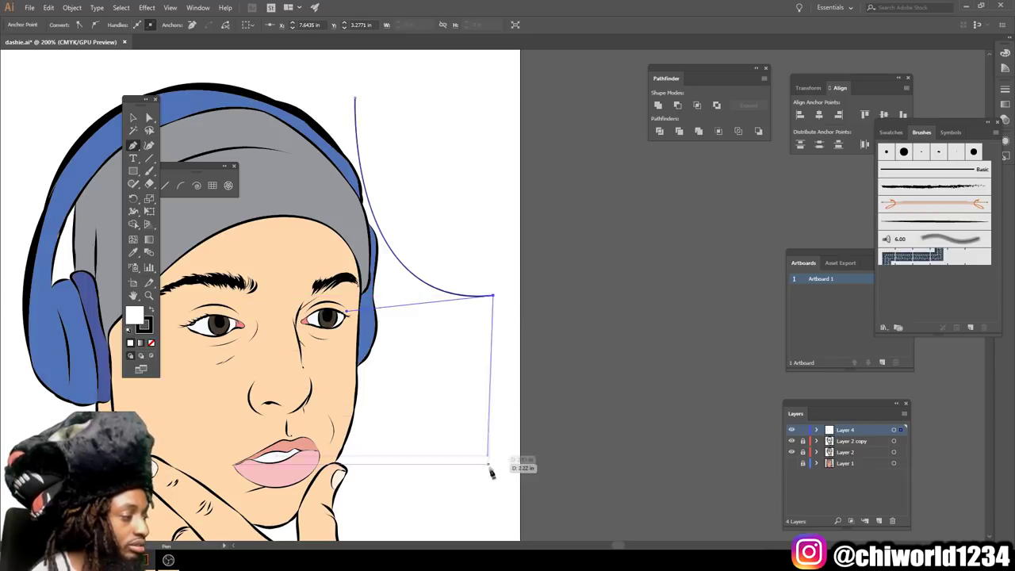
click(495, 482)
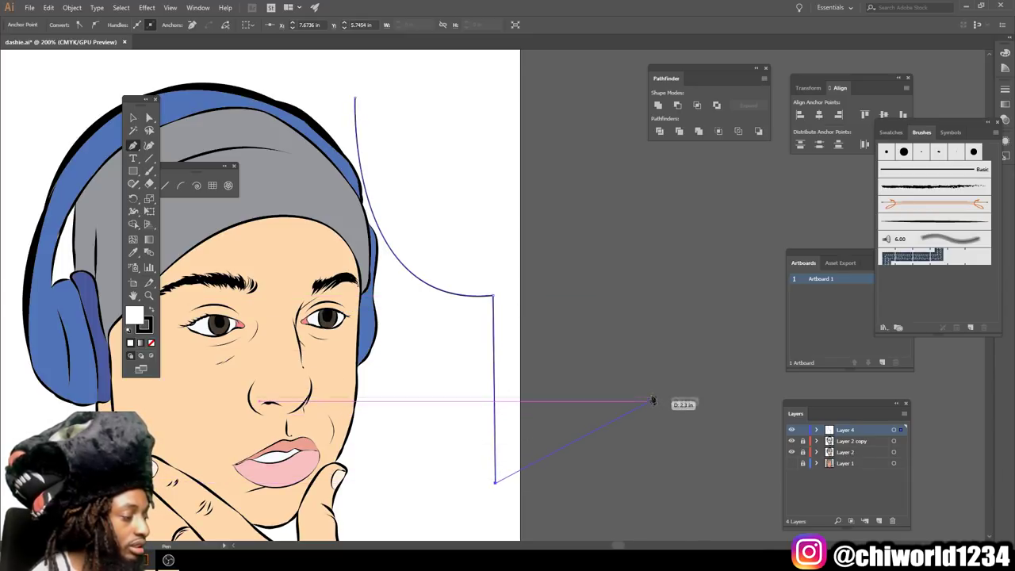
drag(614, 367, 711, 453)
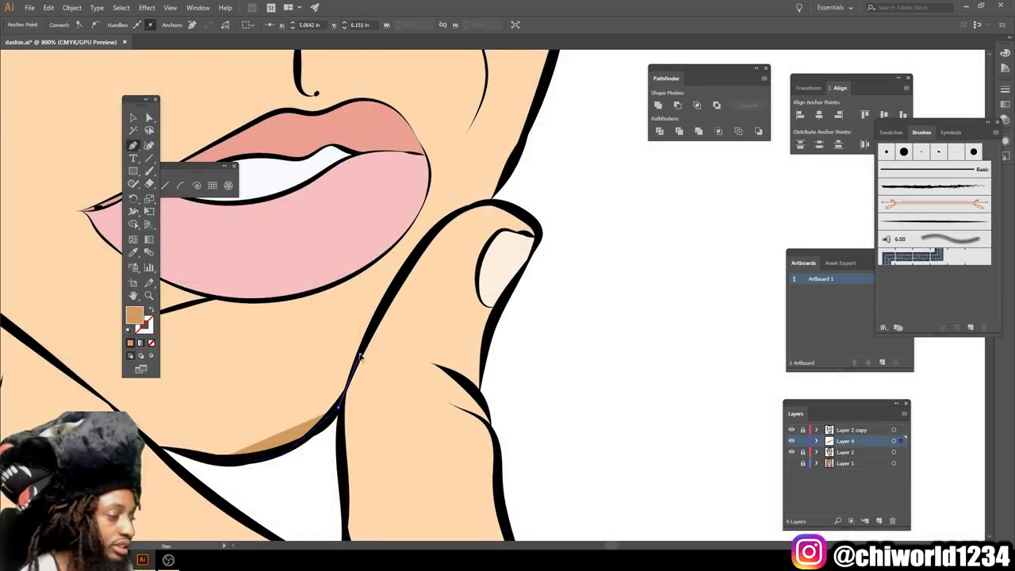
scroll(359, 356, up, 2)
drag(488, 264, 534, 265)
click(487, 264)
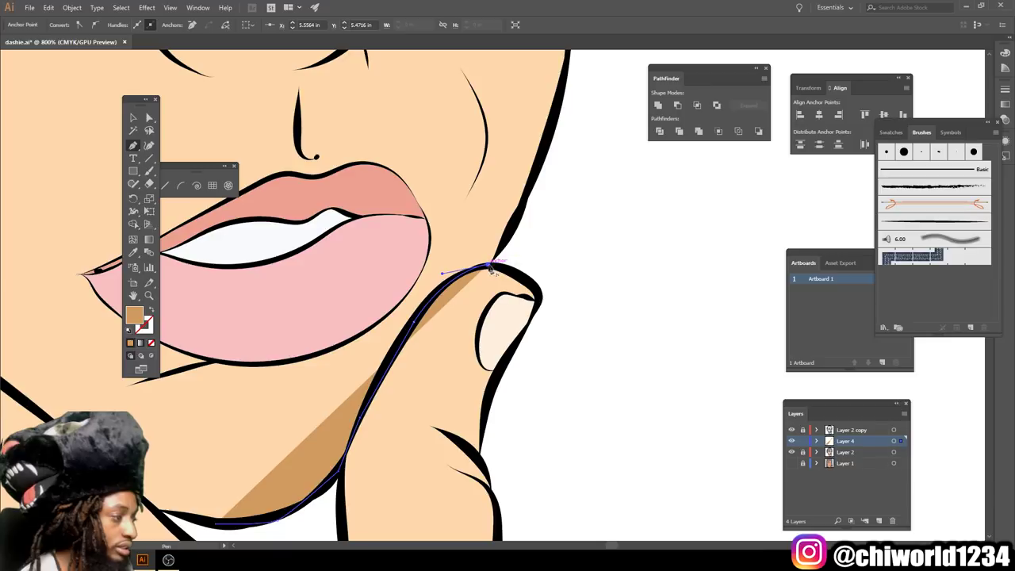
Curve the shadow along the jaw and up the face's edge from the eyebrow to the eye corner.
drag(512, 232, 526, 203)
scroll(534, 184, up, 2)
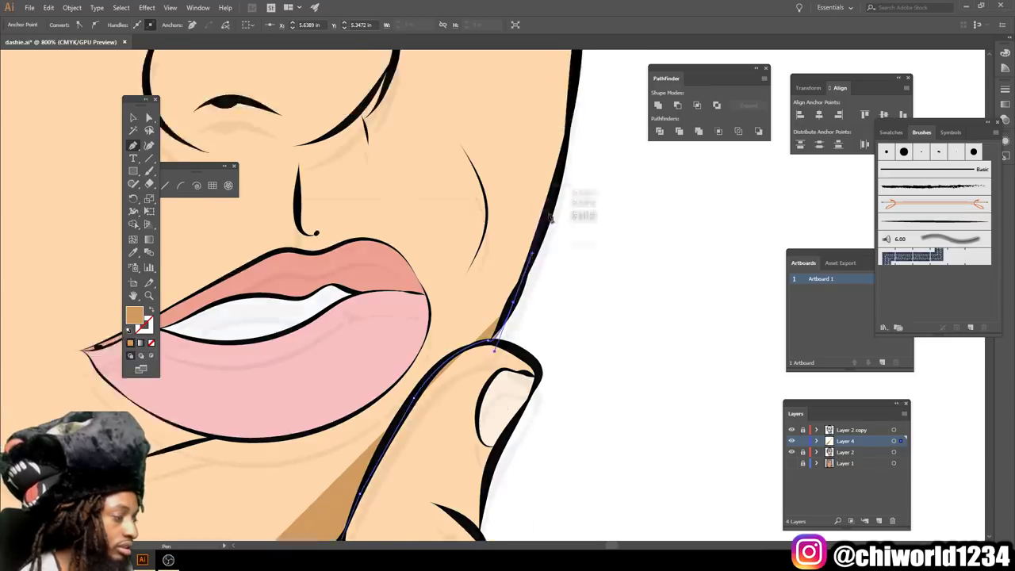
scroll(582, 190, up, 2)
scroll(608, 265, up, 2)
scroll(593, 245, up, 2)
scroll(587, 241, up, 2)
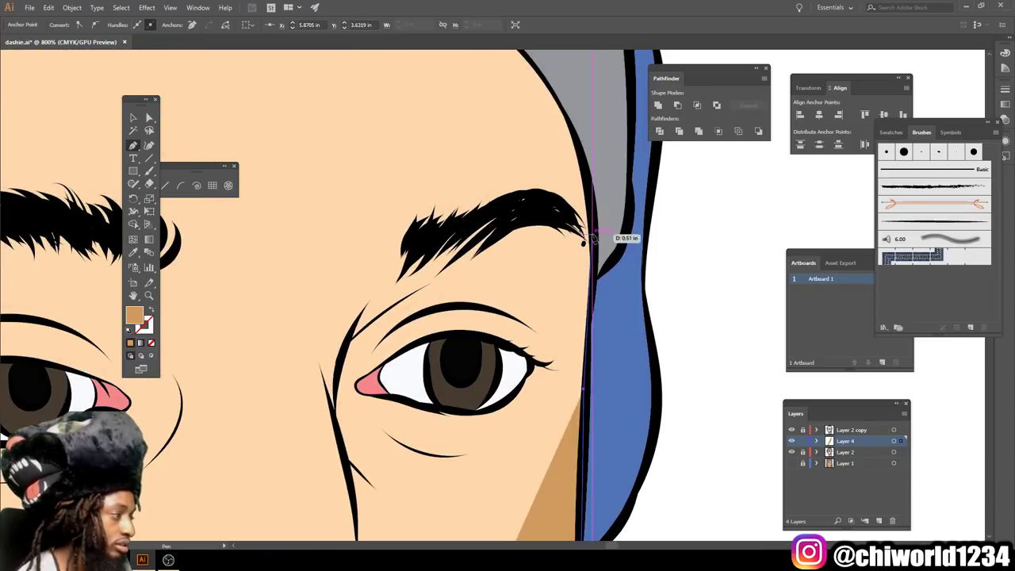
scroll(586, 238, up, 2)
scroll(586, 238, up, 3)
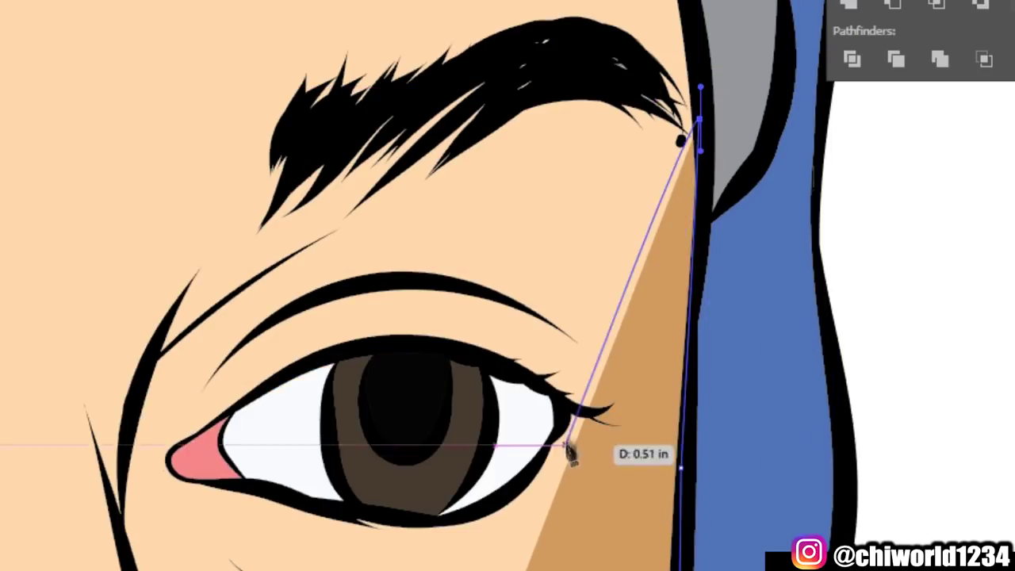
drag(534, 284, 481, 260)
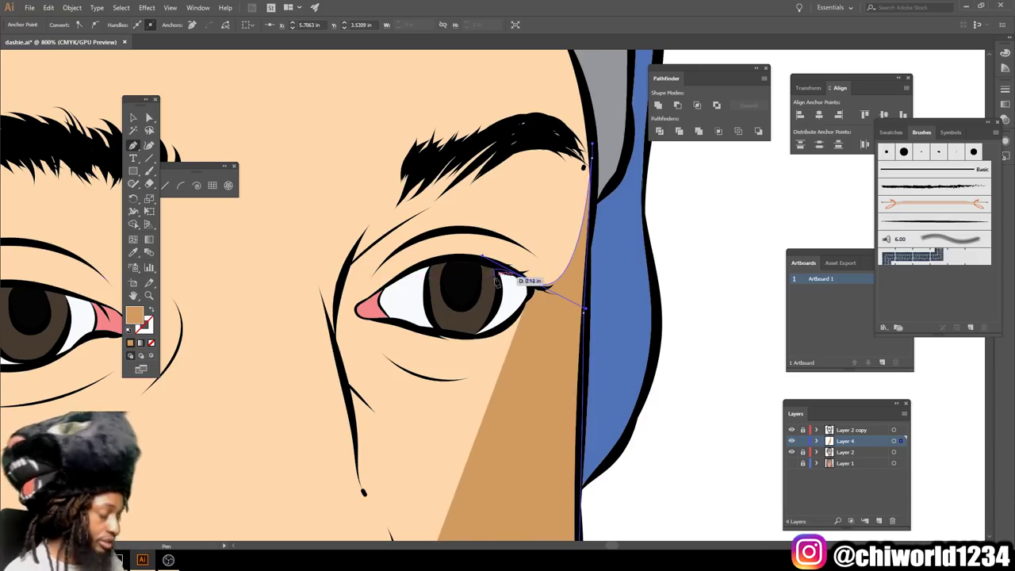
scroll(481, 262, down, 3)
scroll(488, 293, up, 5)
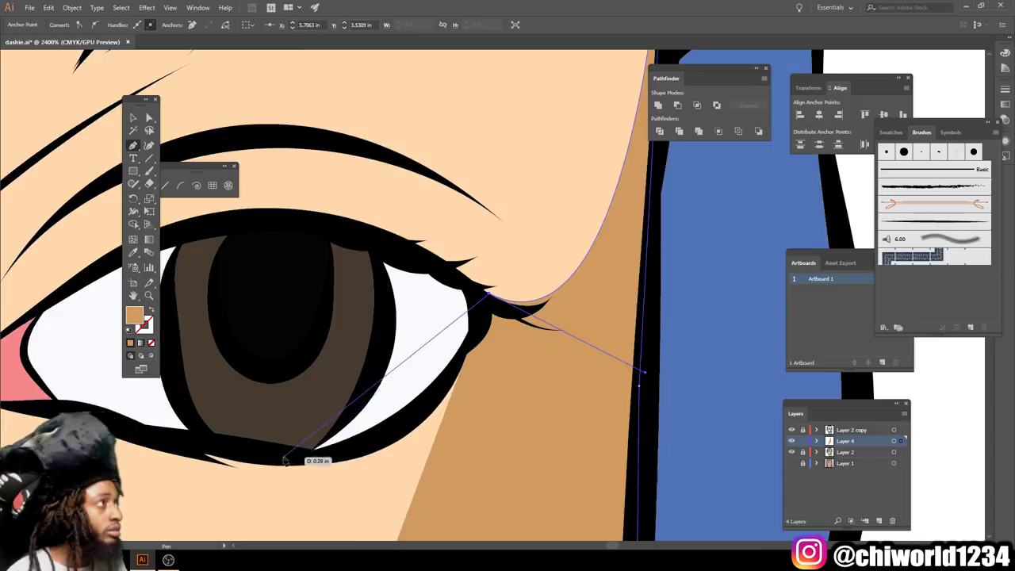
scroll(423, 362, down, 3)
key(ctrl+minus)
key(ctrl+minus)
key(ctrl+plus)
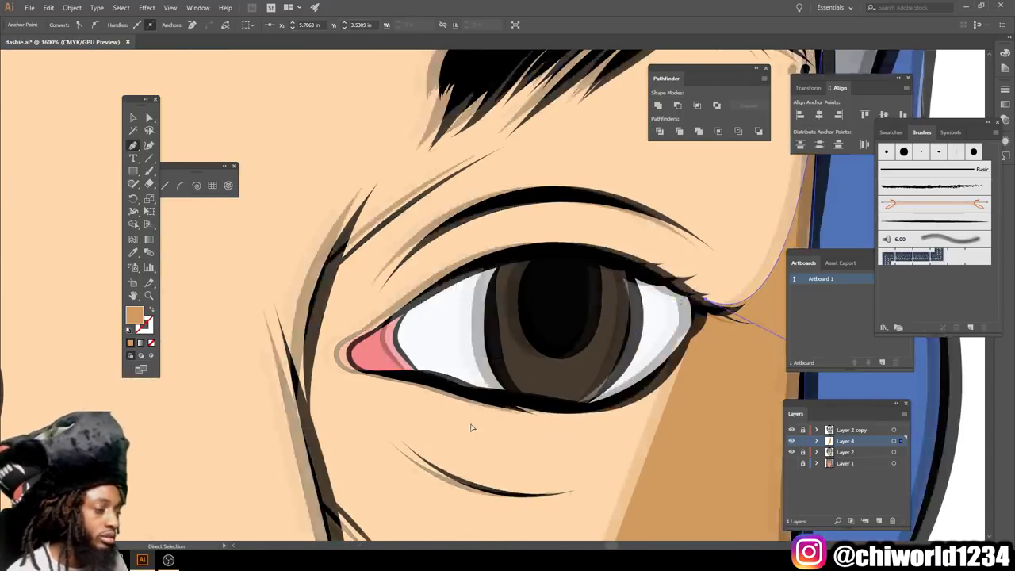
Trace the shadow edge along the lower eyelid to the inner corner and back under the eye.
drag(604, 420, 369, 420)
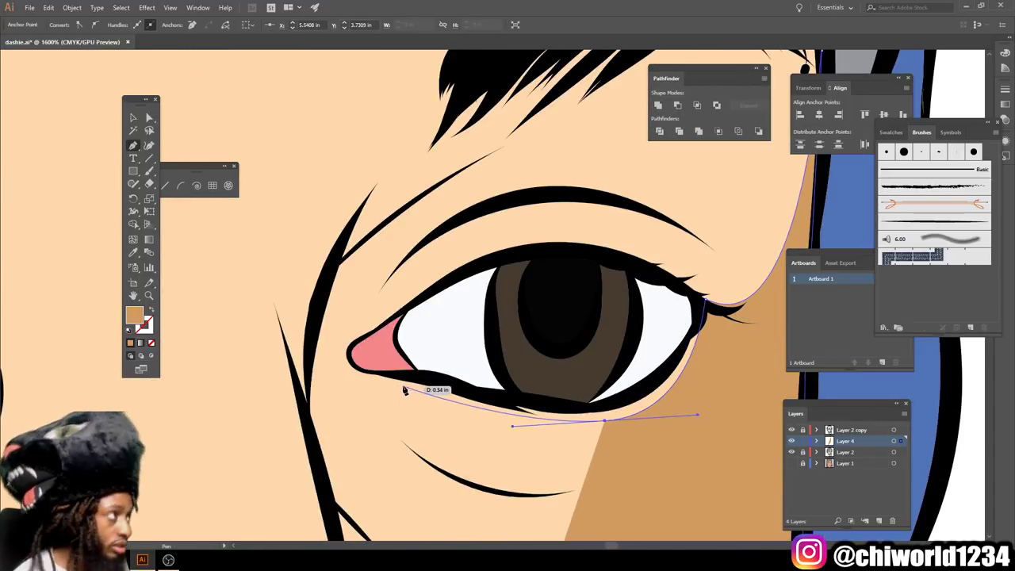
click(362, 386)
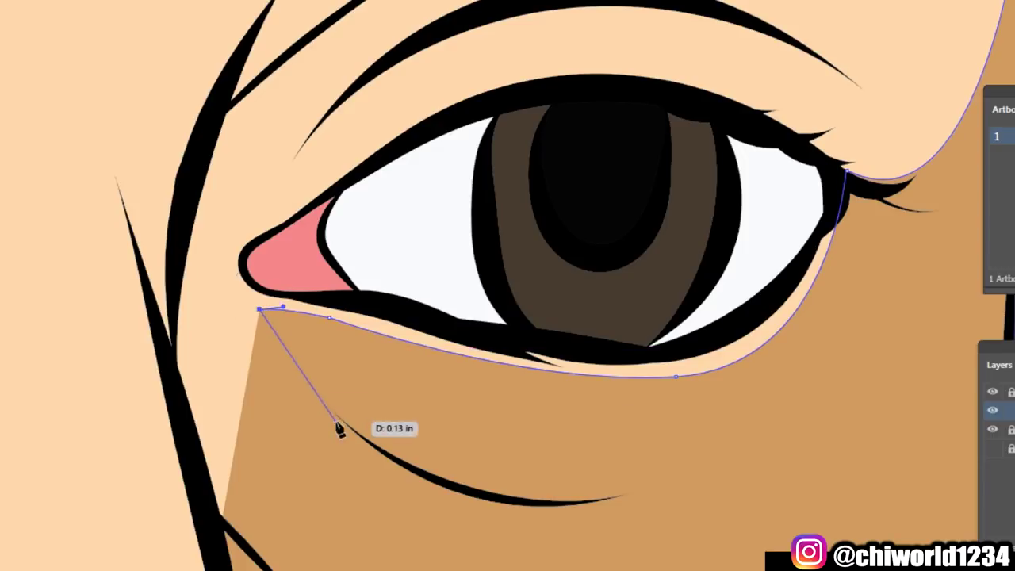
drag(446, 480, 553, 516)
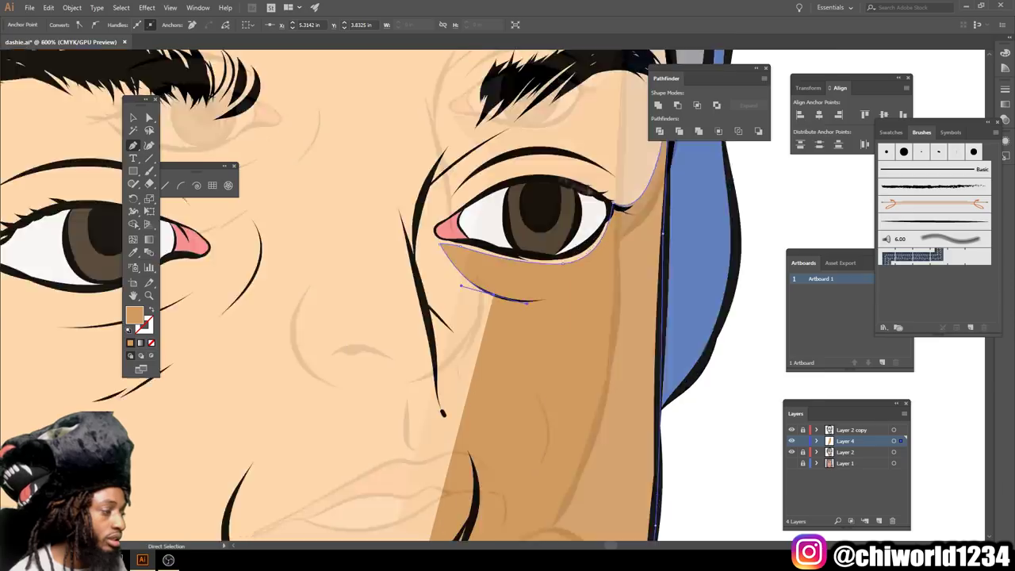
drag(725, 416, 625, 277)
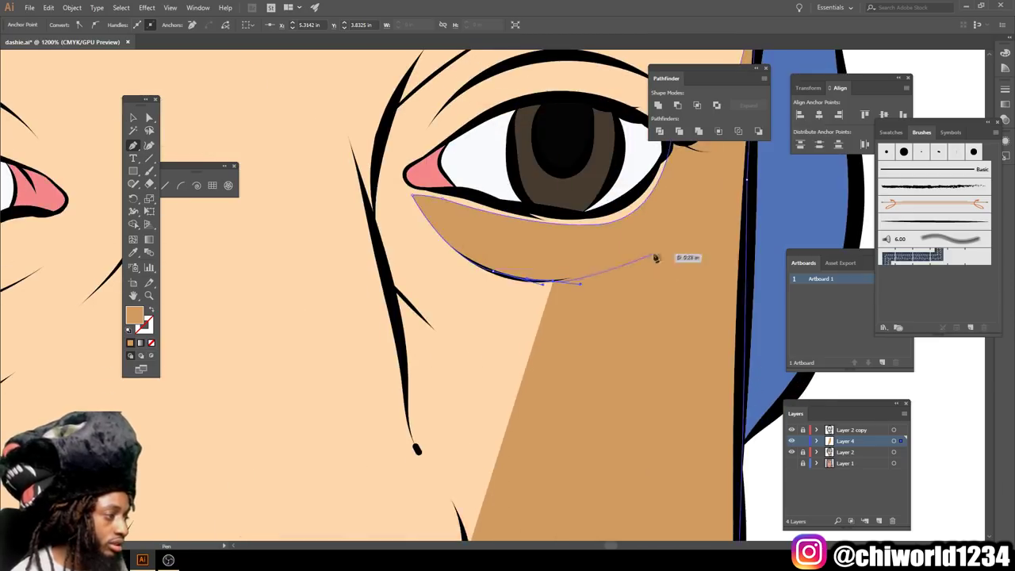
drag(669, 235, 717, 230)
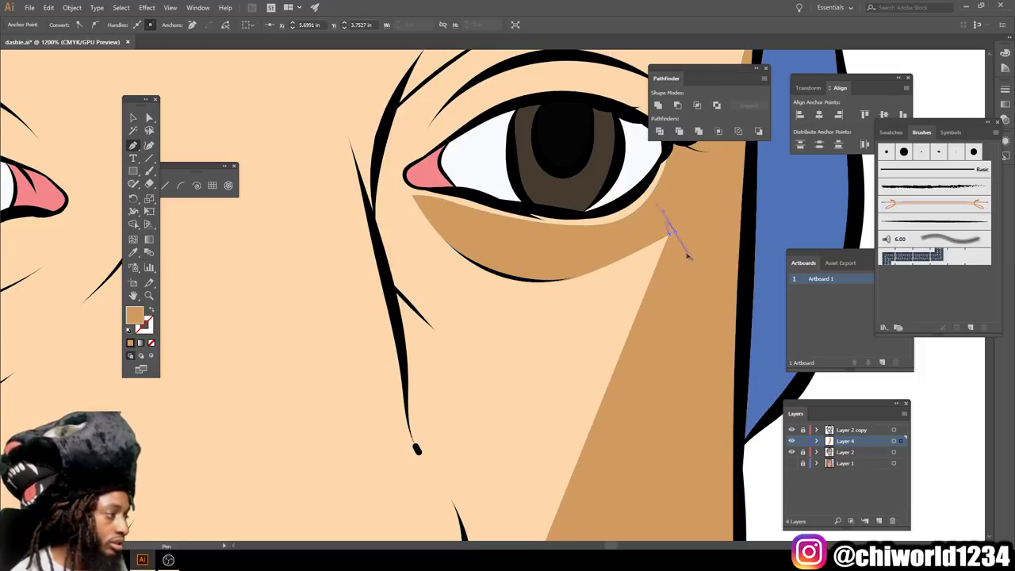
Curve the shadow down the cheek with points near the nose.
drag(690, 397, 485, 434)
key(ctrl+0)
scroll(614, 450, up, 3)
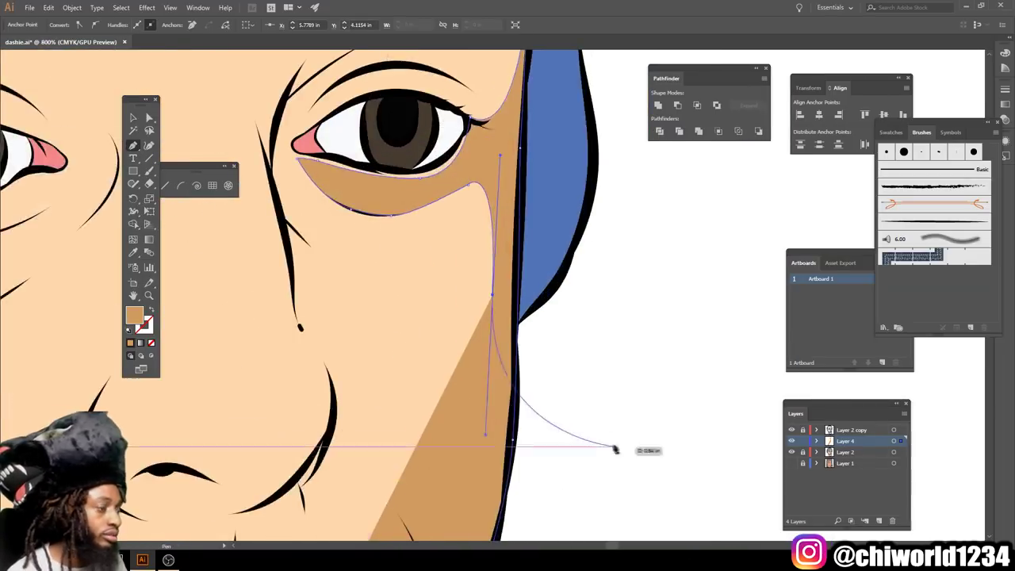
drag(615, 449, 677, 296)
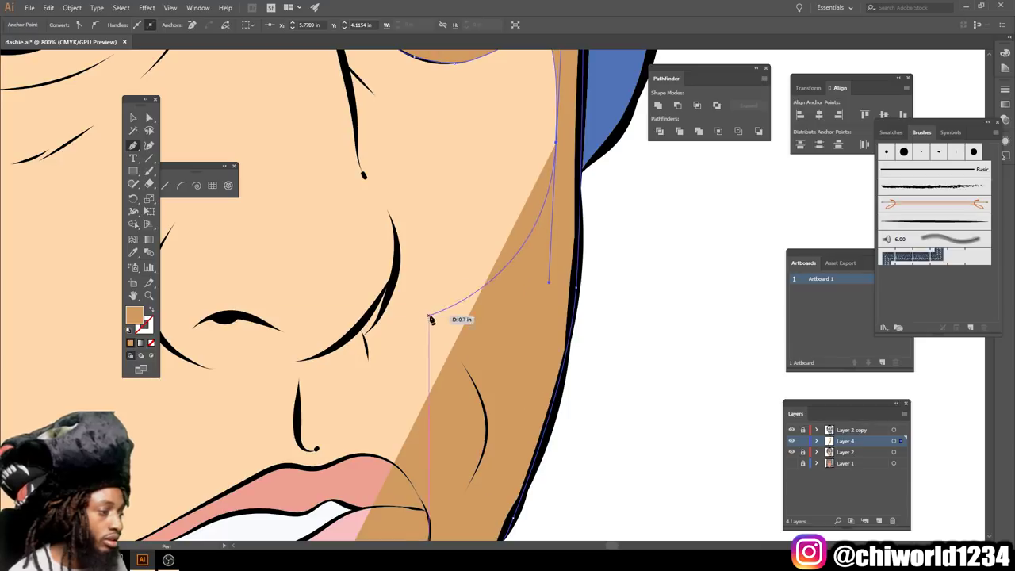
drag(432, 317, 321, 228)
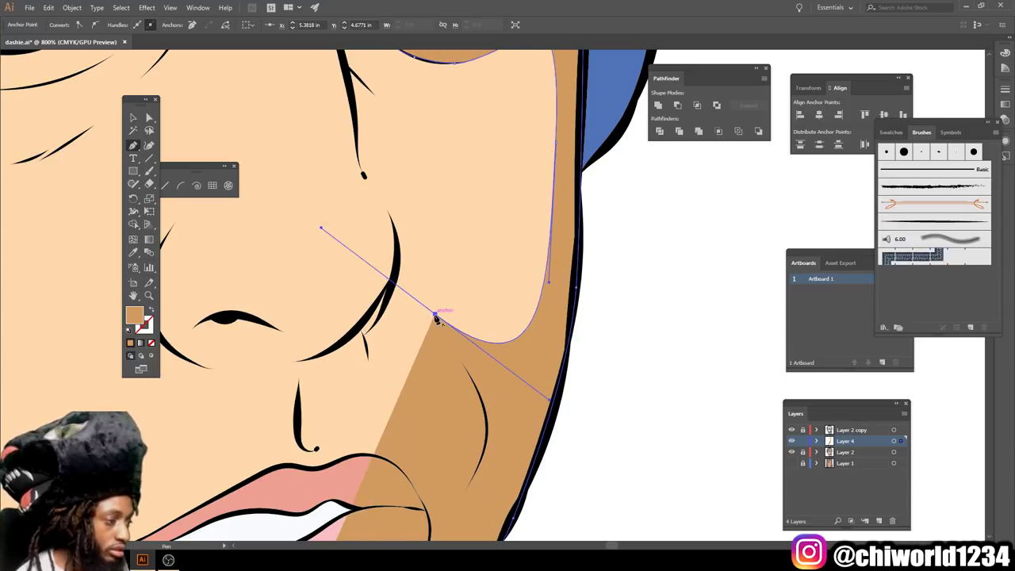
click(473, 386)
scroll(473, 386, down, 3)
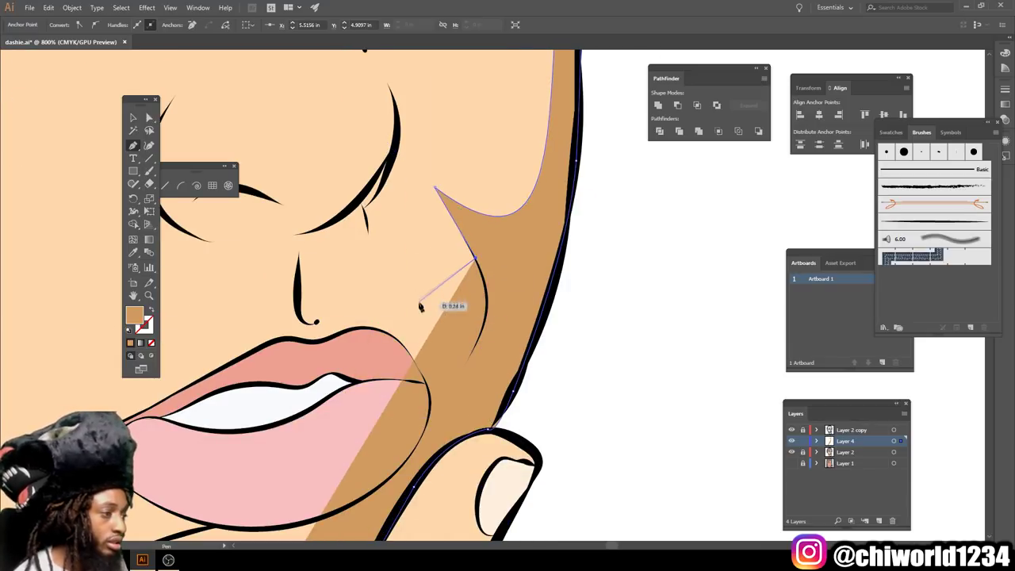
Finish the cheek shadow with points beside the nose and around the lips, then deselect it.
drag(359, 203, 356, 157)
click(360, 212)
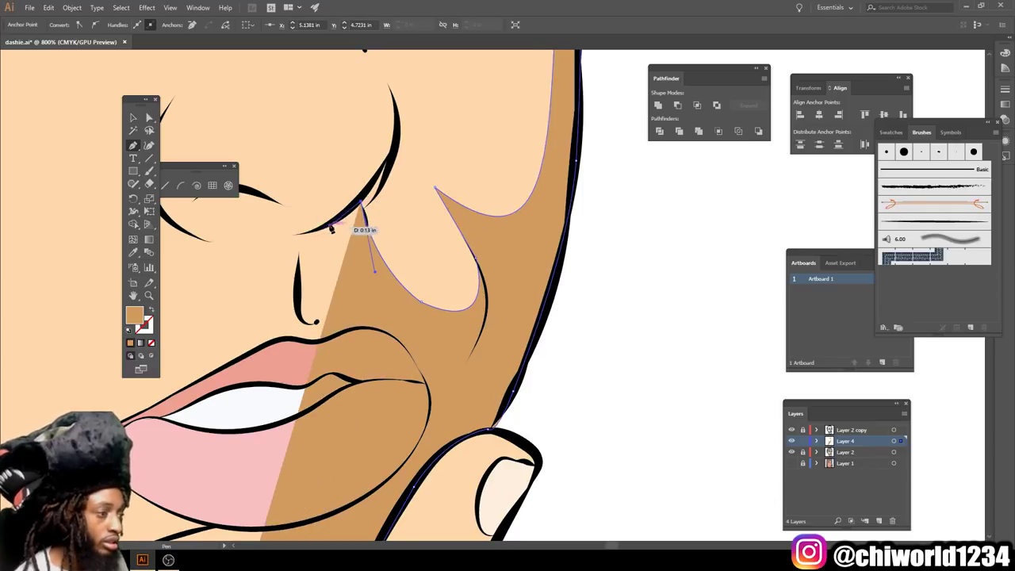
key(ctrl+equal)
scroll(341, 239, down, 3)
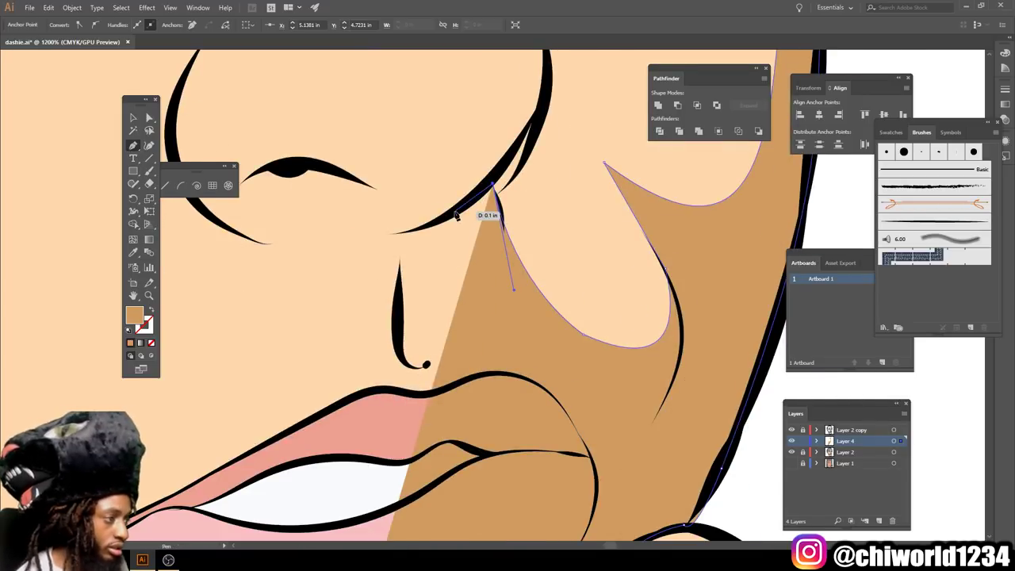
click(453, 212)
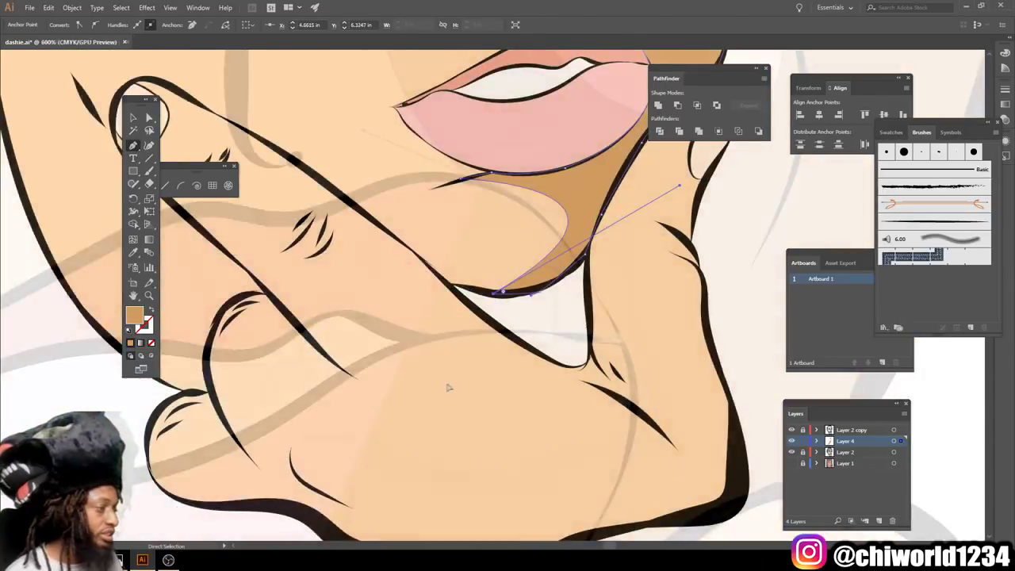
scroll(526, 386, up, 2)
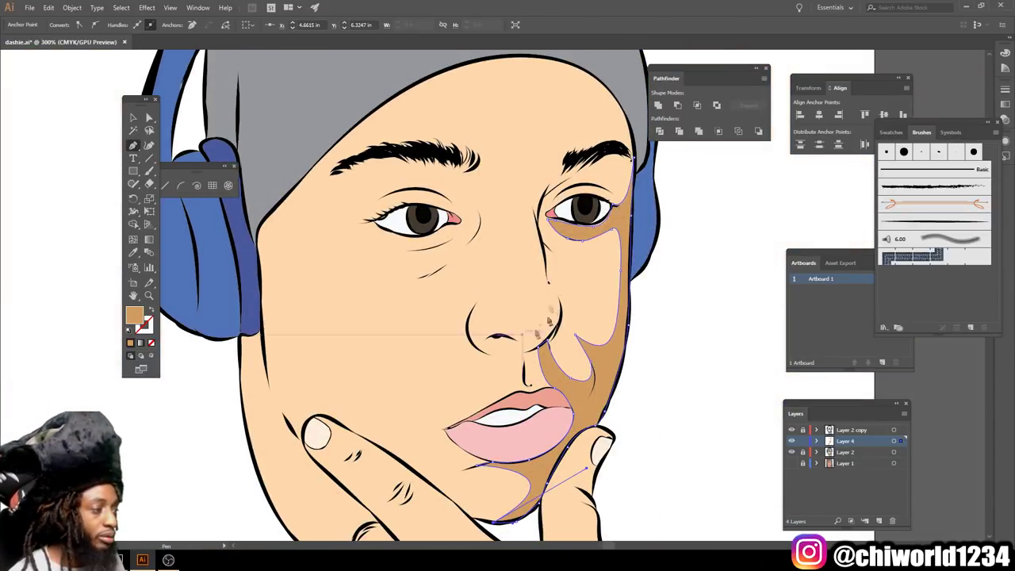
ctrl+click(424, 321)
key(ctrl+minus)
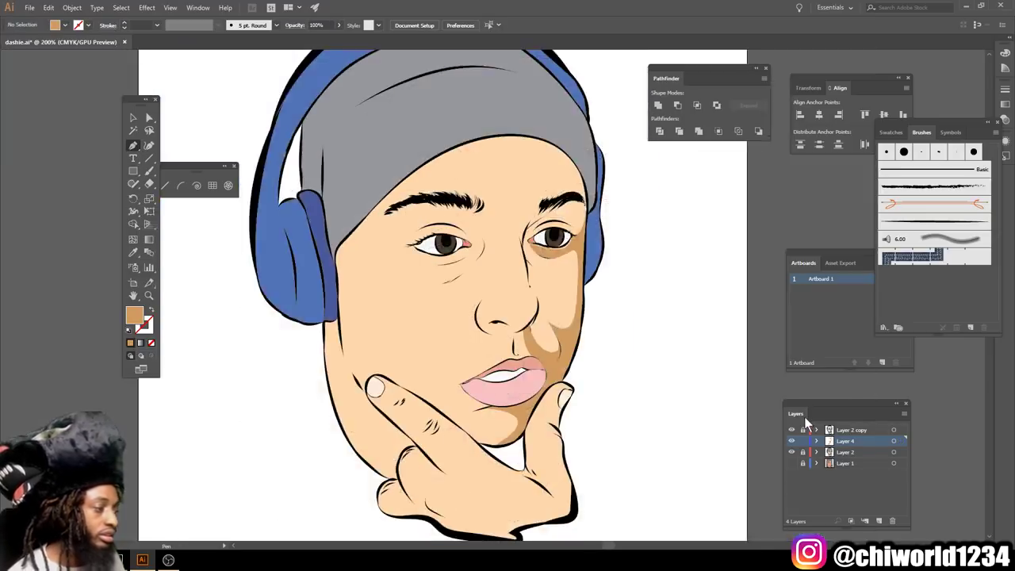
Start the nose shadow at its left side and curve it above the nostril.
key(ctrl+minus)
key(ctrl+minus)
key(ctrl+plus)
key(ctrl+plus)
key(ctrl+plus)
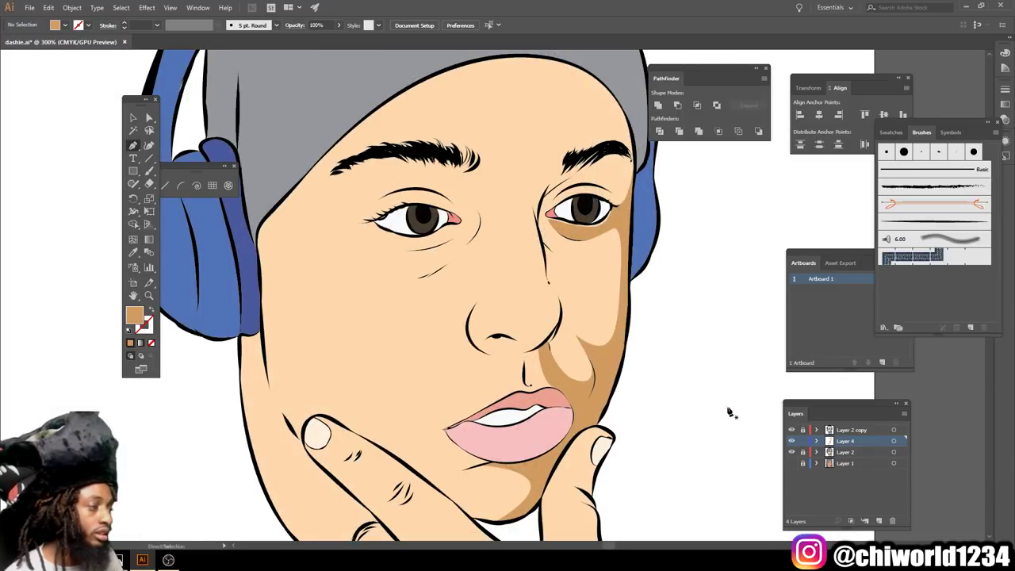
scroll(727, 410, up, 2)
scroll(207, 381, down, 2)
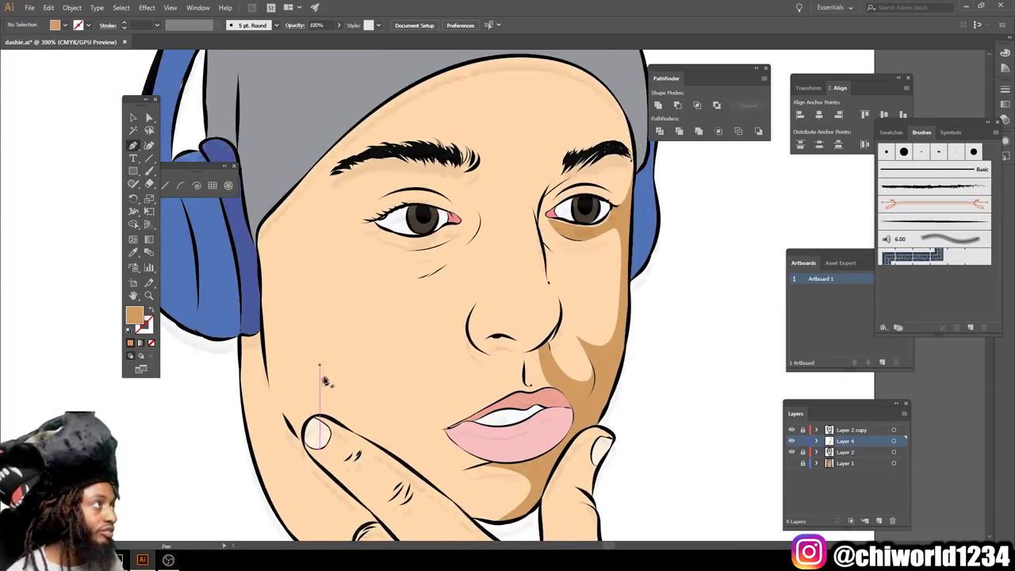
scroll(317, 376, down, 2)
key(ctrl+plus)
key(ctrl+plus)
key(ctrl+plus)
key(ctrl+plus)
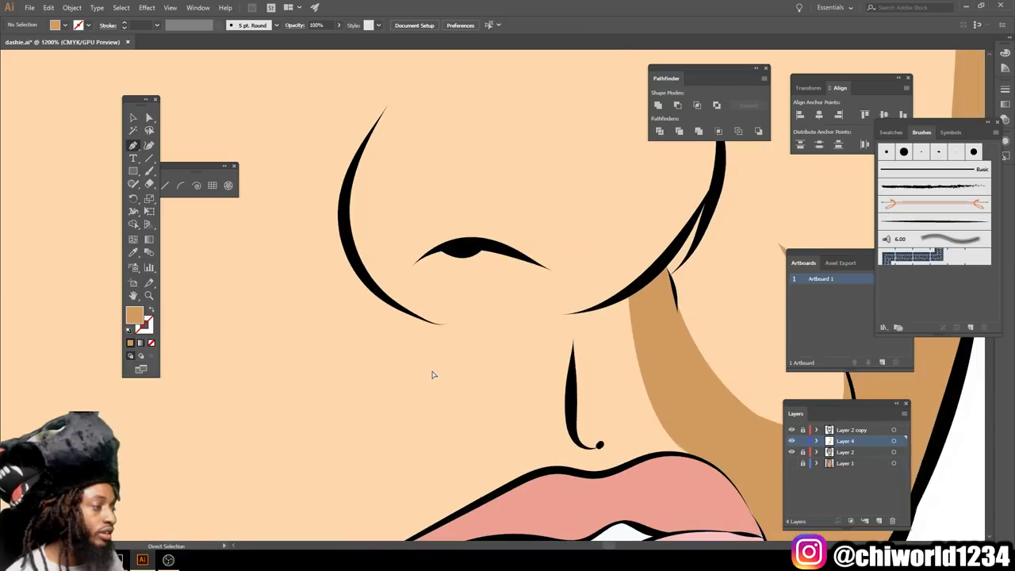
key(ctrl+plus)
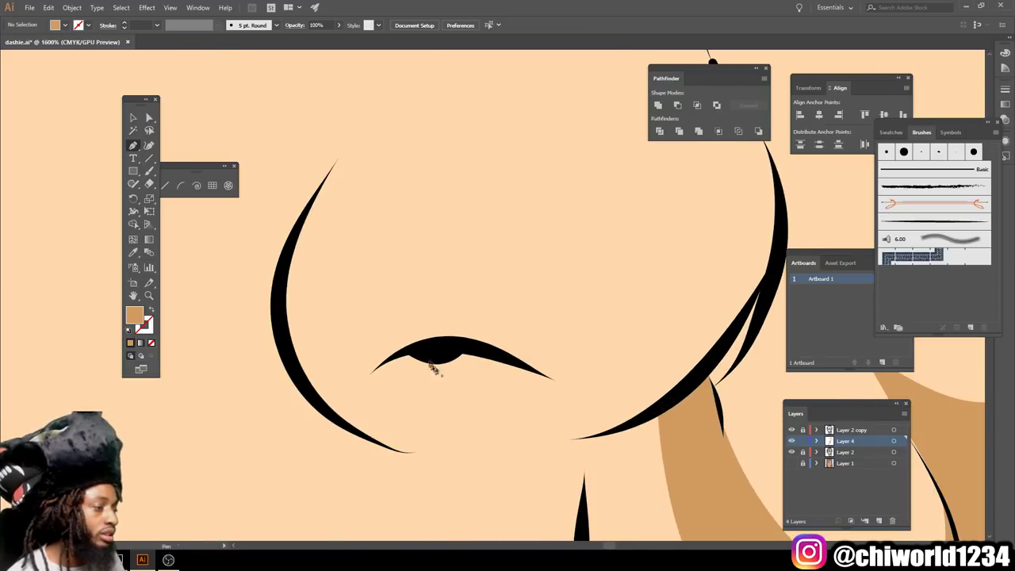
click(282, 309)
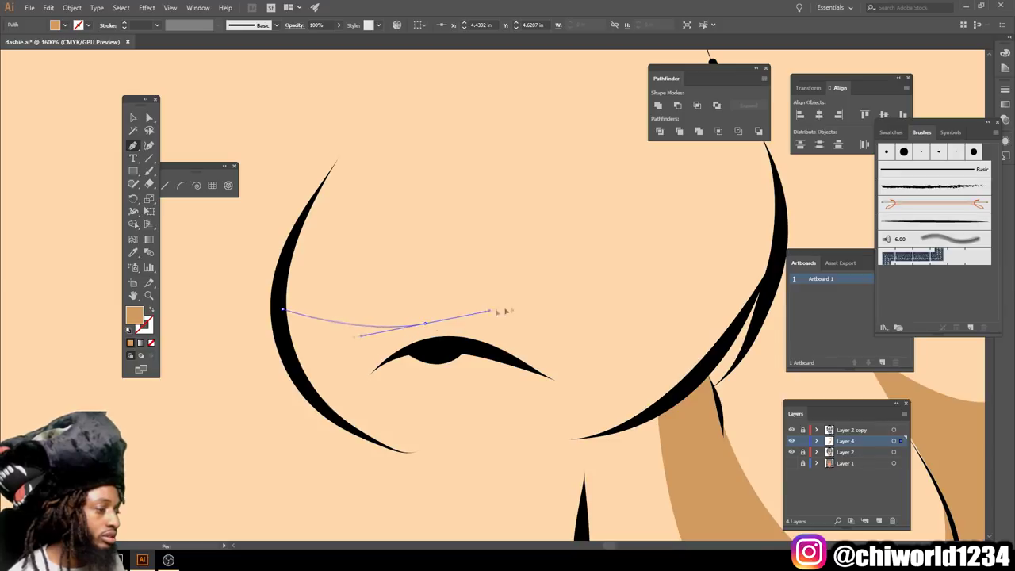
drag(487, 314, 576, 279)
drag(618, 335, 684, 347)
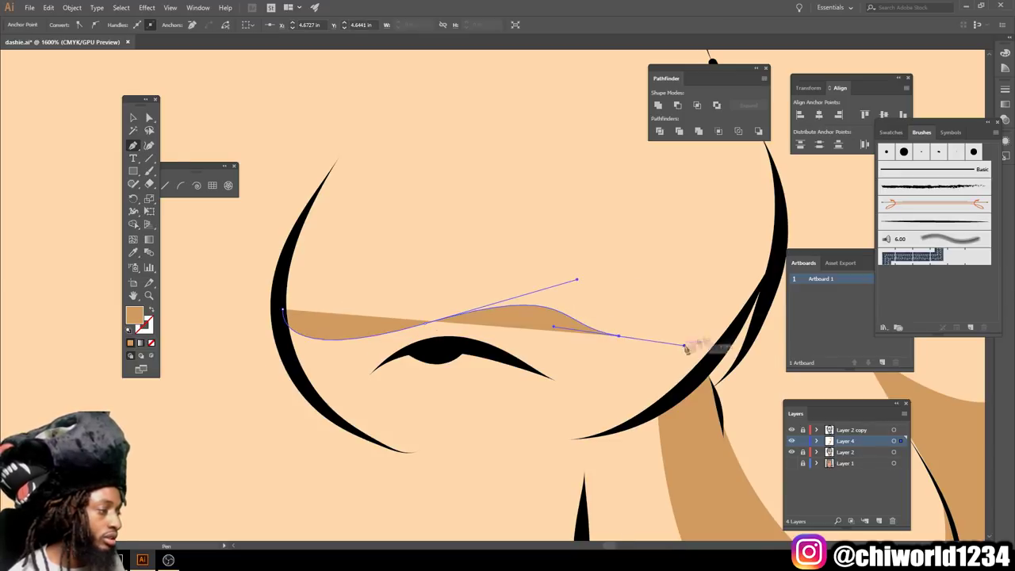
Bring the nose shadow around the right edge and under the nostril, closing it on the left.
click(770, 260)
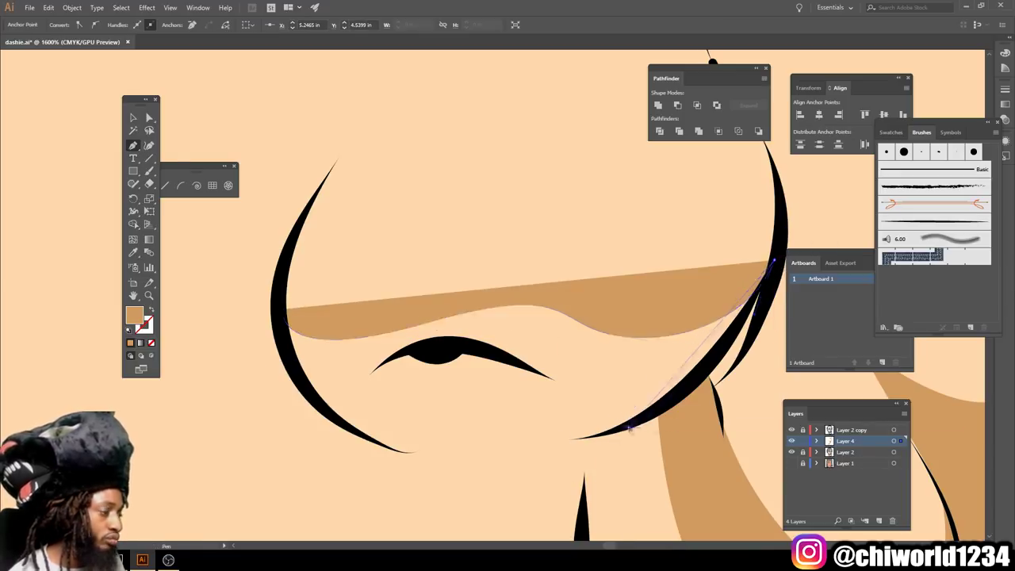
click(562, 438)
mouse_move(450, 378)
mouse_down()
mouse_move(380, 408)
mouse_move(398, 451)
mouse_up()
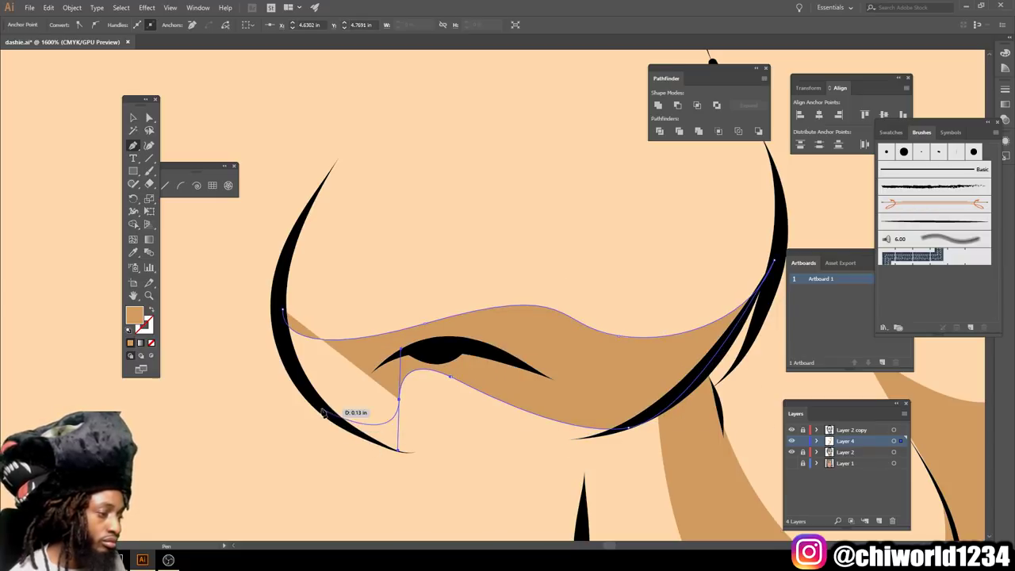
drag(281, 317, 283, 309)
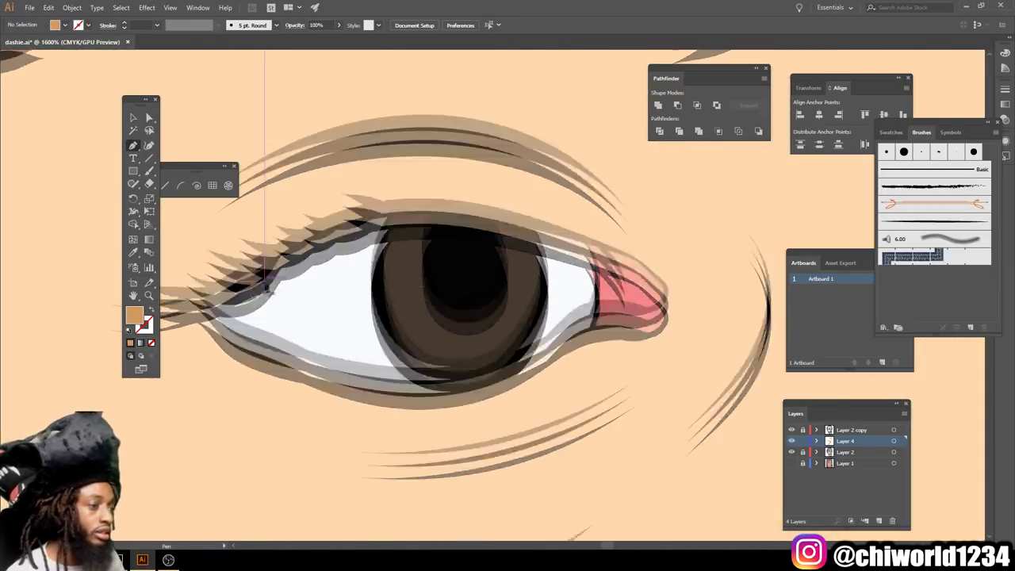
Draw a closed eye-bag shadow along the lower lid and deselect it.
click(196, 289)
drag(384, 355, 485, 355)
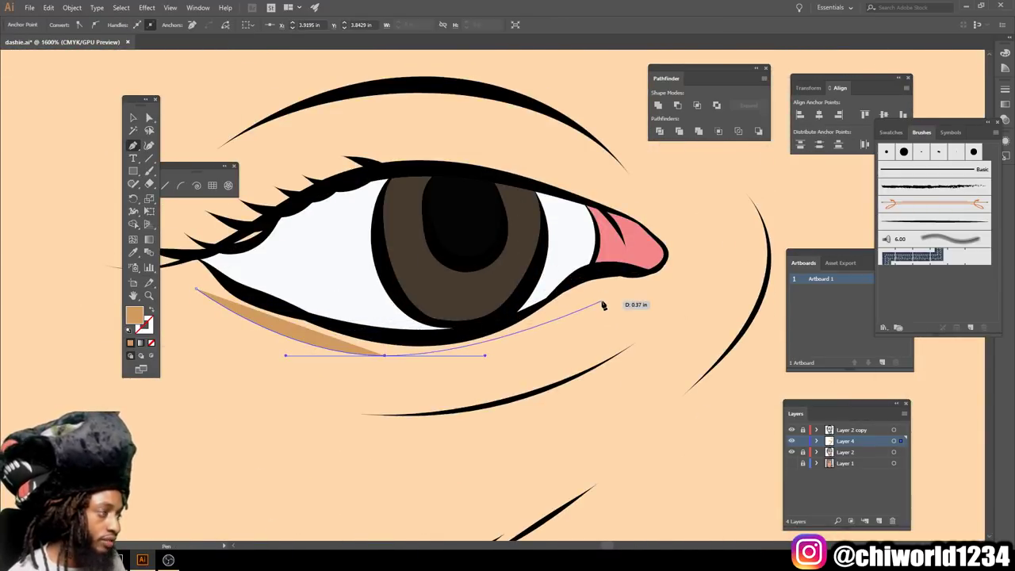
drag(693, 295, 693, 324)
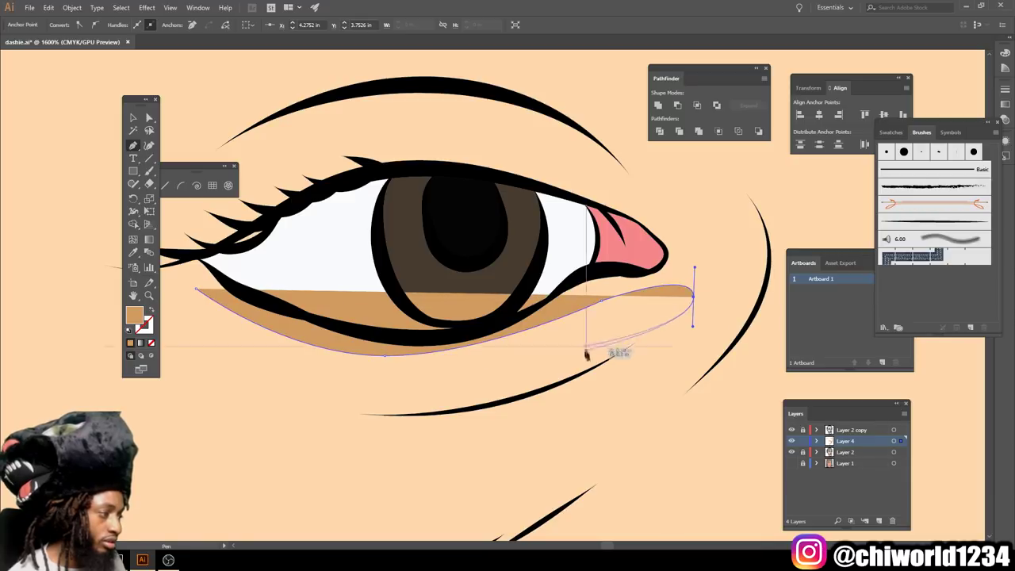
click(542, 394)
click(196, 289)
scroll(262, 134, left, 3)
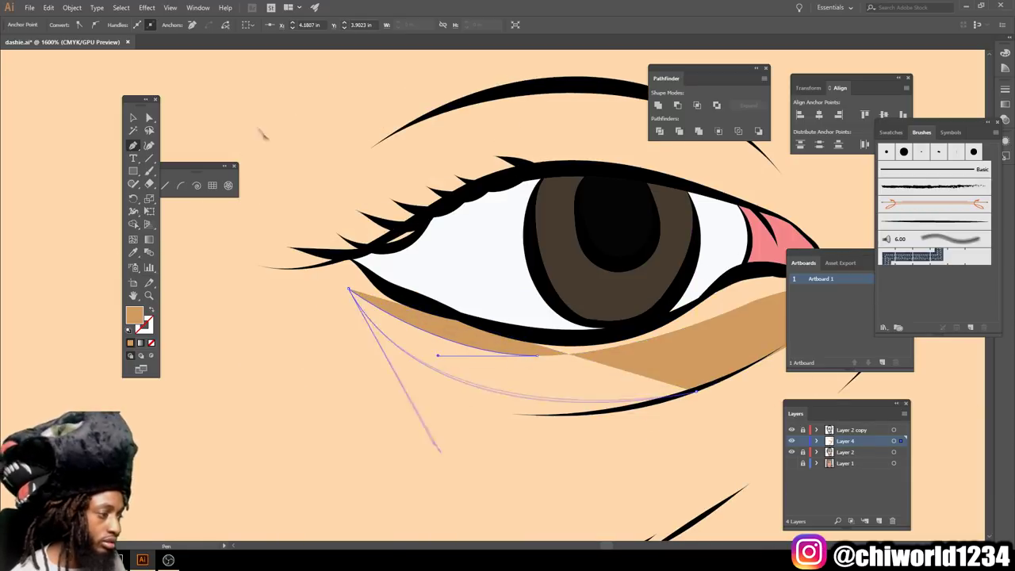
ctrl+click(312, 321)
key(ctrl+minus)
key(ctrl+minus)
key(ctrl+minus)
key(ctrl+minus)
key(ctrl+minus)
Draw a shadow beside the other eye running up along the eyebrow and down to the upper eyelid.
scroll(634, 333, up, 2)
scroll(515, 341, up, 2)
scroll(356, 361, up, 2)
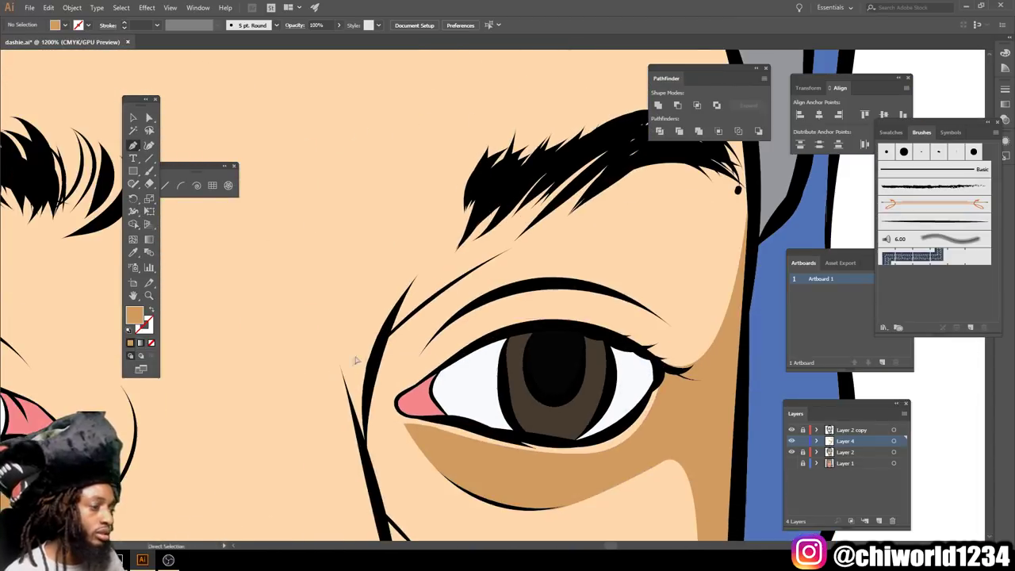
click(365, 438)
click(492, 183)
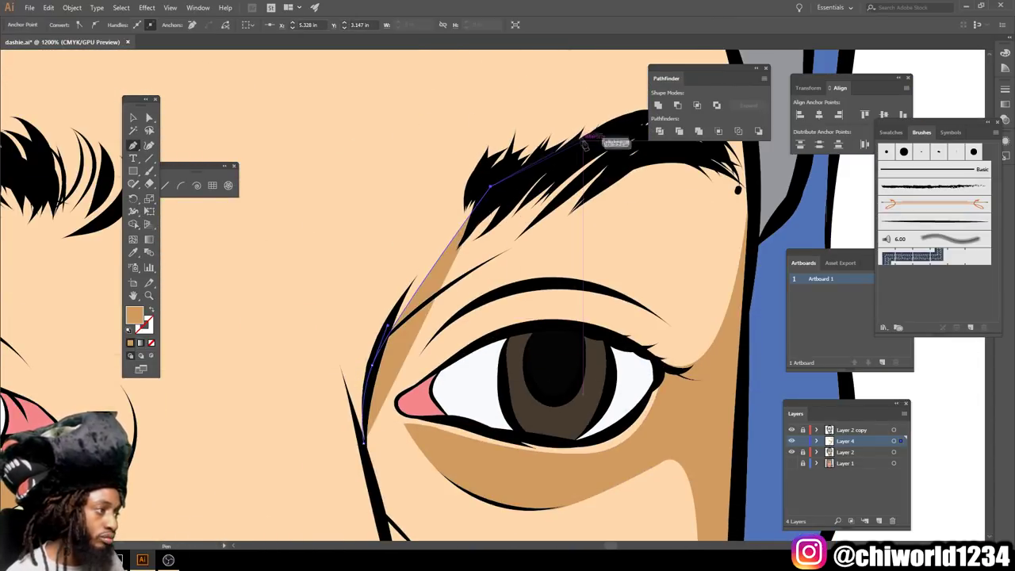
click(582, 141)
click(658, 153)
drag(525, 282, 579, 283)
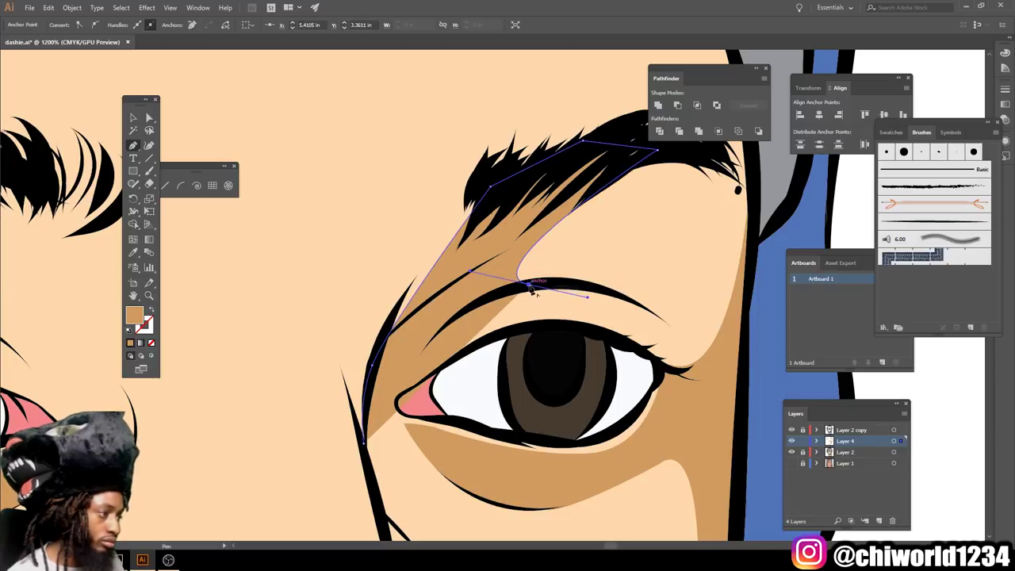
drag(517, 326, 594, 331)
click(517, 326)
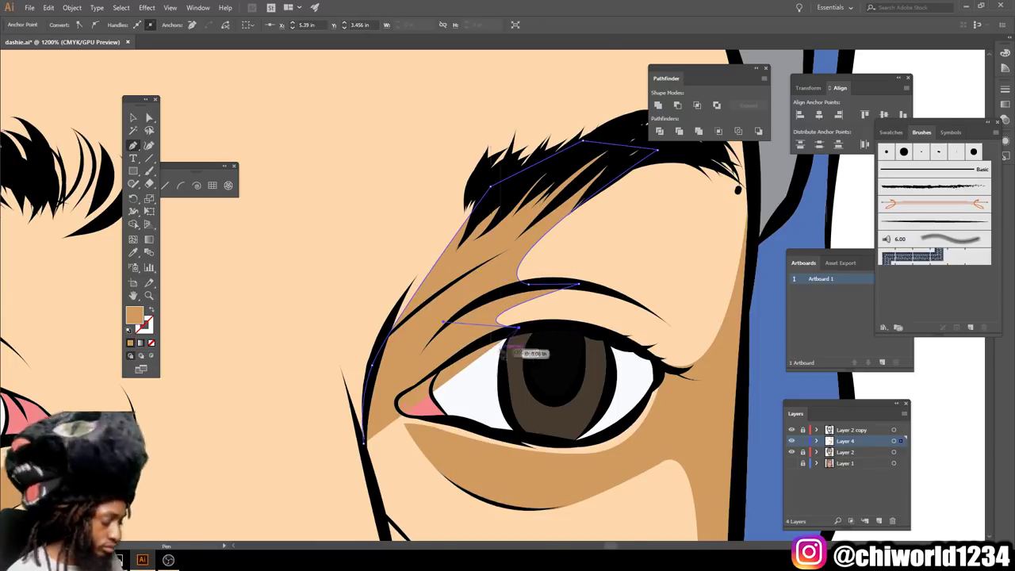
scroll(486, 351, up, 2)
drag(305, 439, 306, 461)
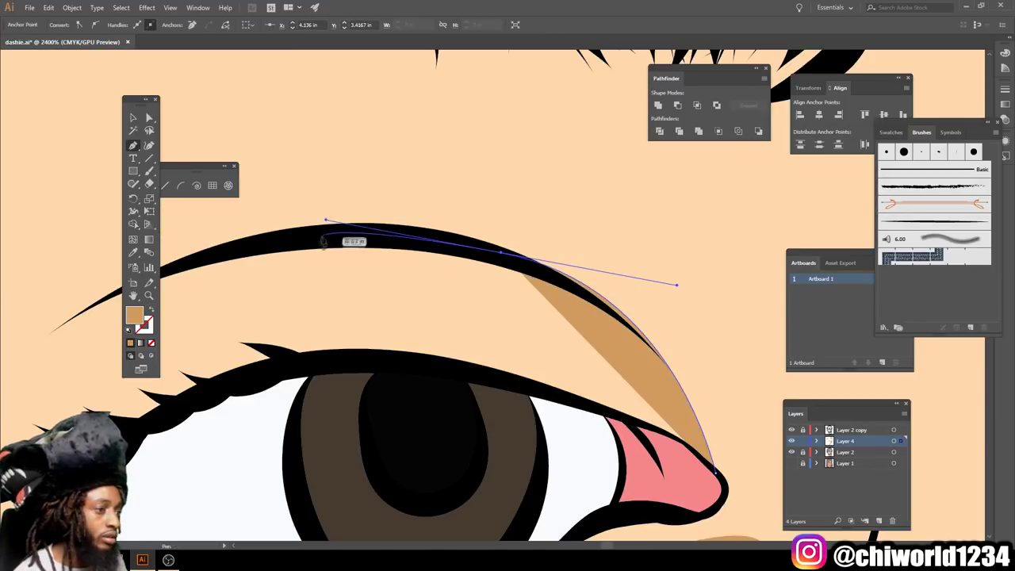
Draw a closed upper-lid shadow from the crease's end along the lid.
click(249, 240)
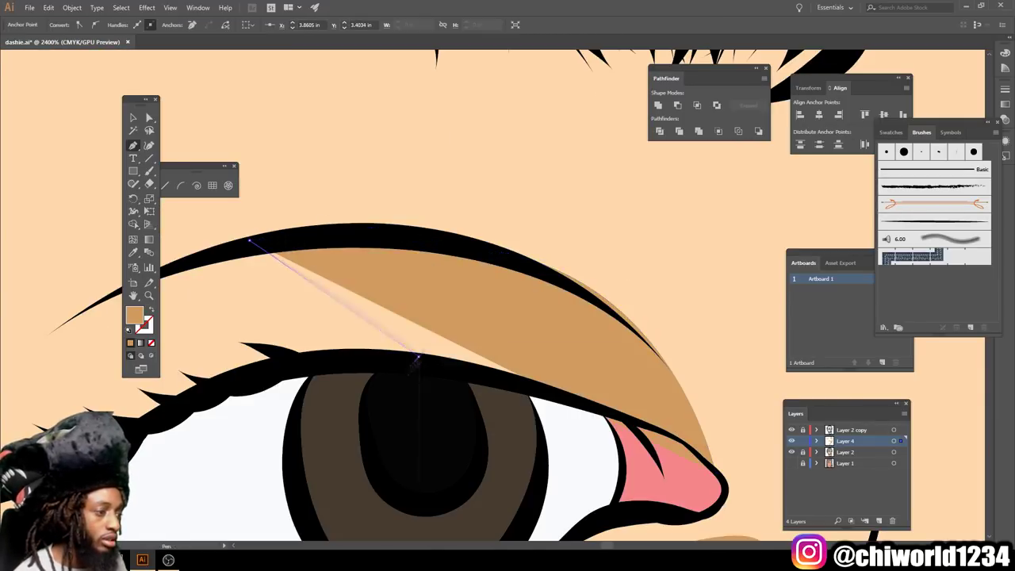
drag(420, 360, 540, 342)
click(559, 393)
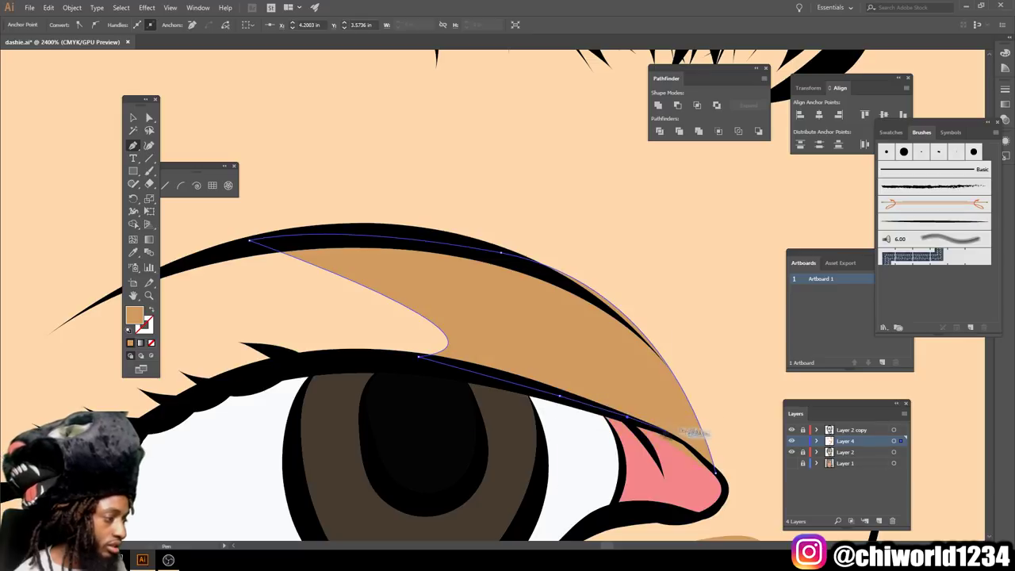
click(701, 463)
scroll(674, 428, down, 8)
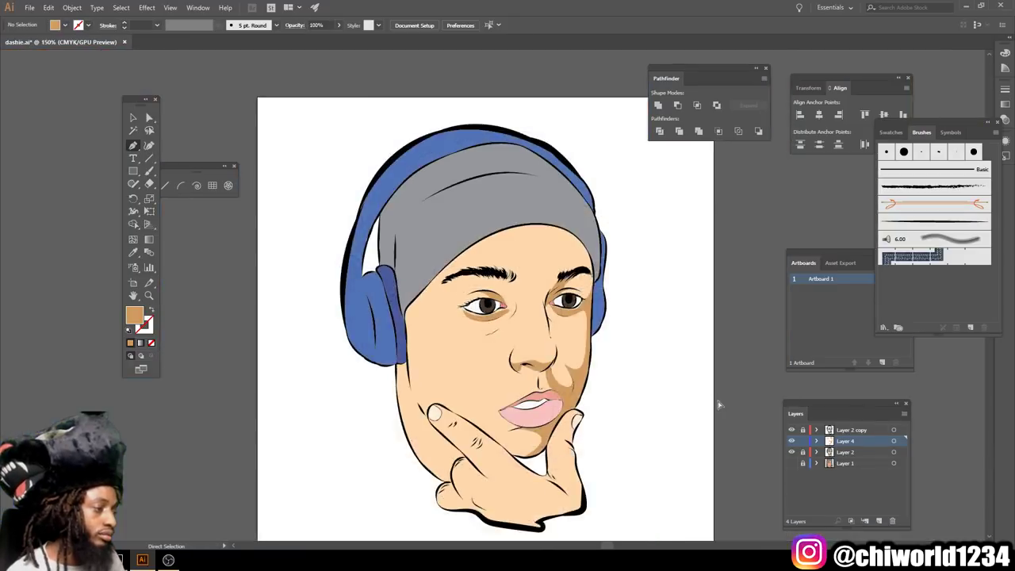
scroll(640, 387, up, 3)
scroll(547, 335, up, 5)
Add a curved shadow beneath the other eyebrow and deselect it.
click(531, 456)
click(528, 143)
click(223, 103)
drag(356, 252, 325, 268)
click(538, 449)
scroll(554, 356, down, 3)
ctrl+click(671, 381)
Start a temple shadow curving up from the eyebrow tip to the head outline.
key(ctrl+1)
key(ctrl+plus)
key(ctrl+plus)
key(ctrl+plus)
key(ctrl+plus)
key(ctrl+minus)
key(ctrl+minus)
key(ctrl+minus)
key(ctrl+minus)
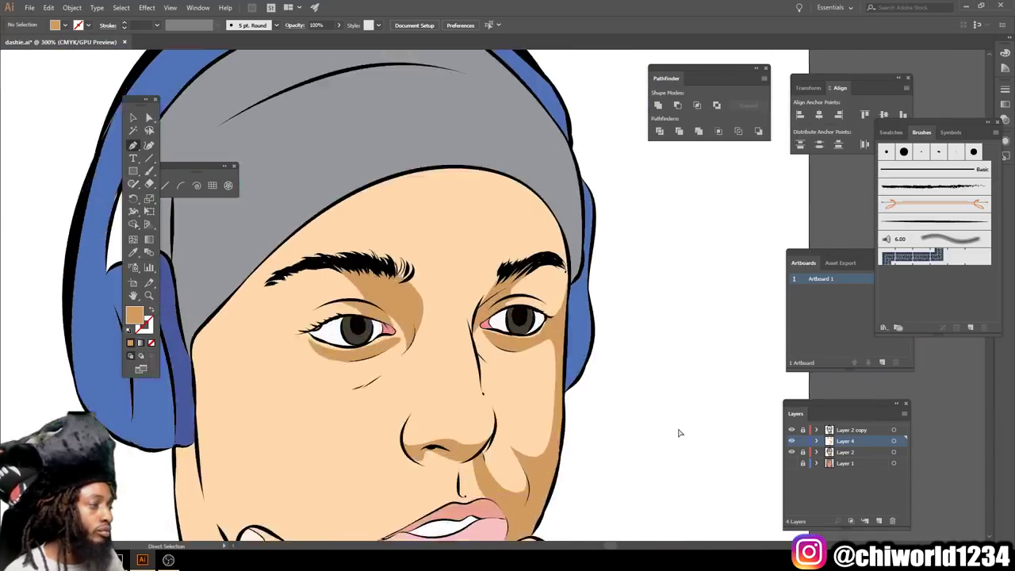
key(ctrl+plus)
key(ctrl+plus)
key(ctrl+plus)
drag(682, 414, 626, 409)
drag(548, 222, 433, 135)
scroll(692, 428, down, 3)
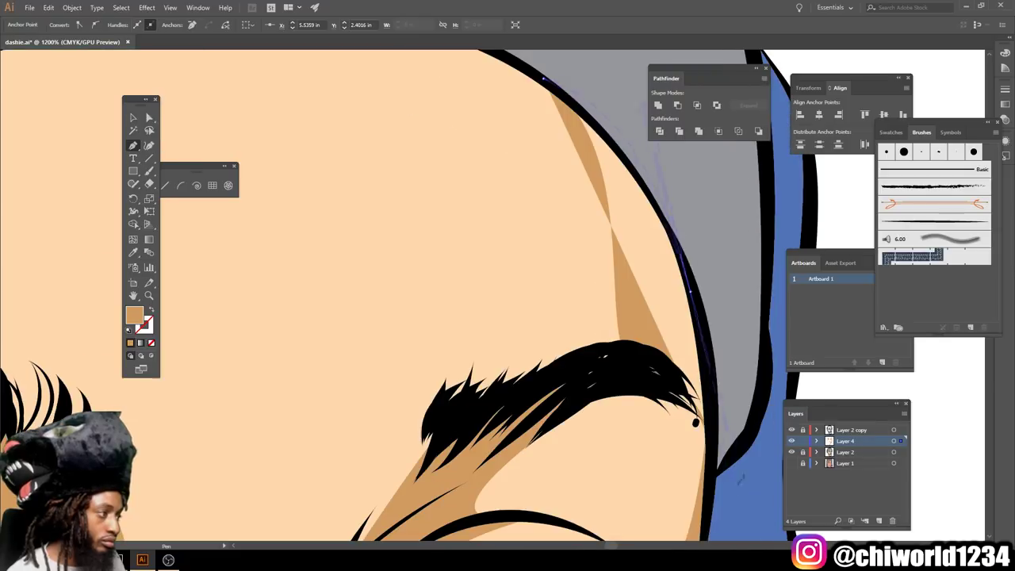
Start a tan shadow shape at the chin and trace it up along the jaw outline.
key(Escape)
key(ctrl+minus)
key(ctrl+minus)
key(ctrl+minus)
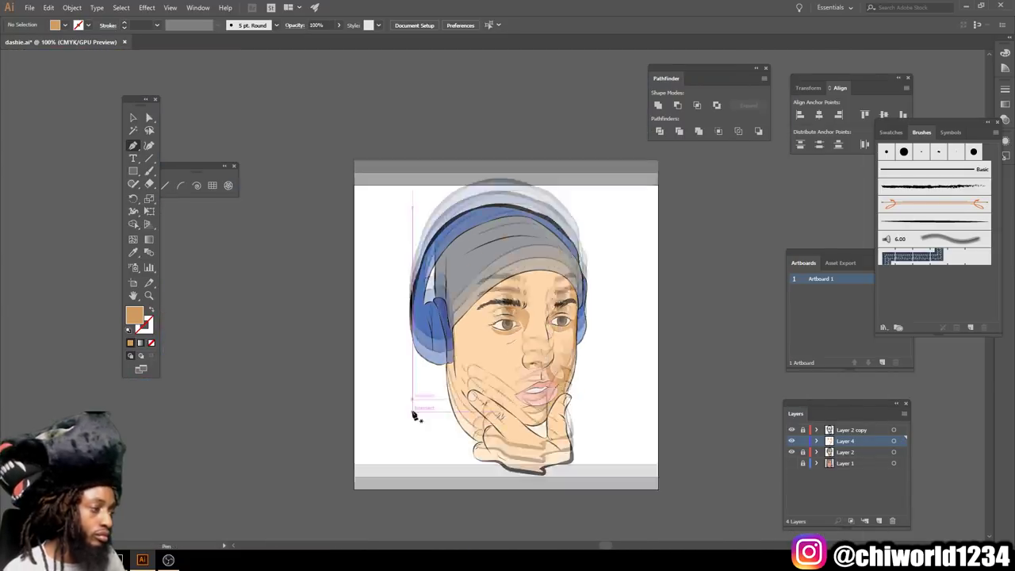
key(ctrl+plus)
scroll(488, 402, up, 3)
scroll(611, 380, up, 3)
scroll(502, 421, up, 2)
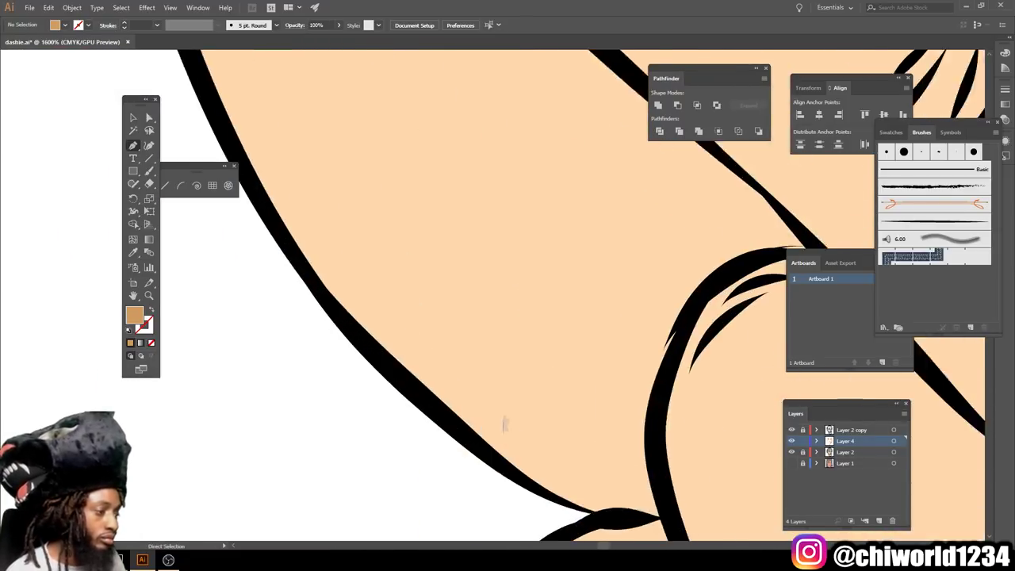
click(505, 433)
click(658, 479)
click(664, 338)
click(689, 275)
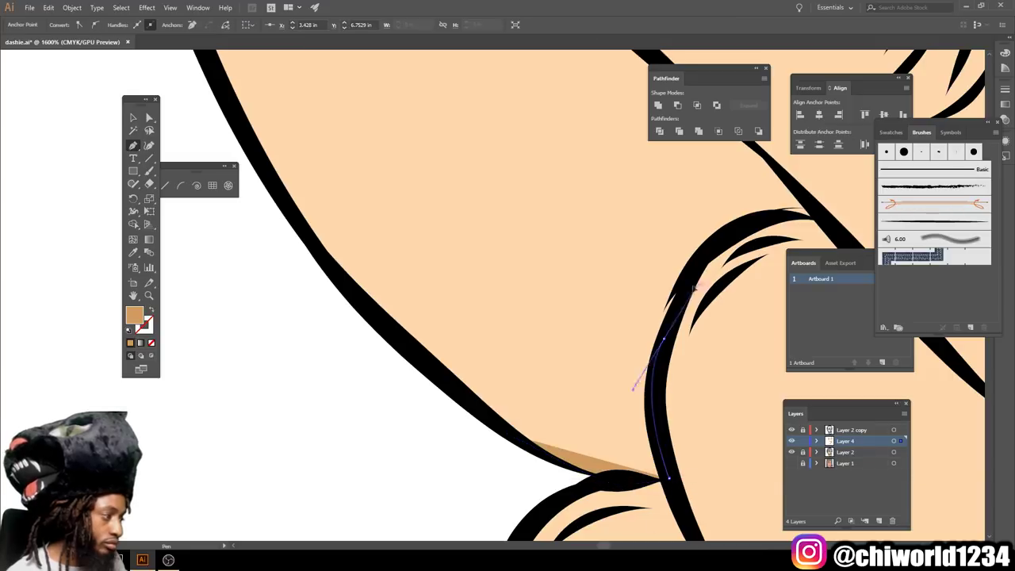
click(821, 214)
Continue the shadow along the finger's lower edge and curve it up toward the ear.
scroll(751, 194, up, 1)
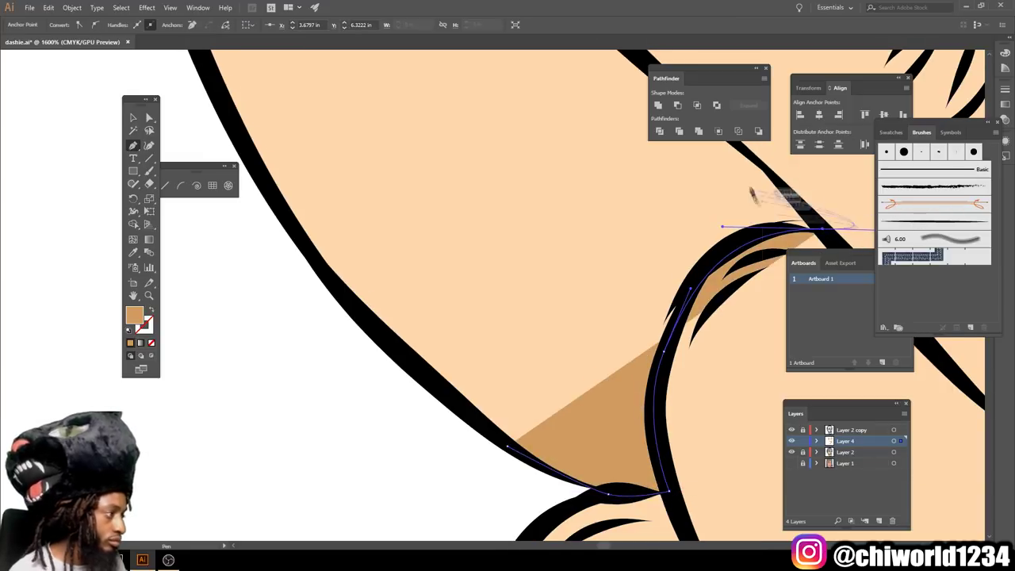
scroll(824, 230, down, 1)
drag(825, 230, 226, 278)
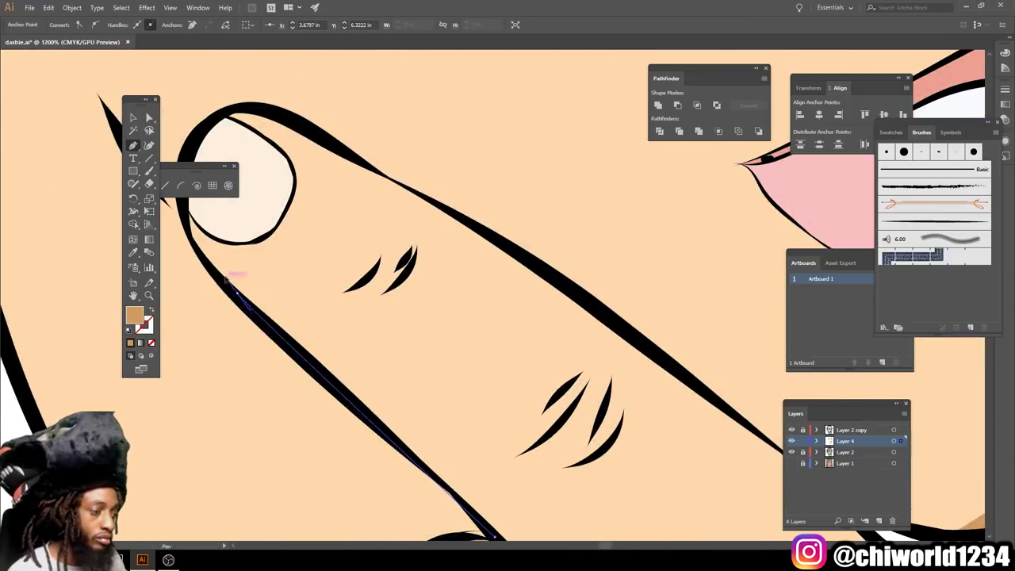
click(221, 286)
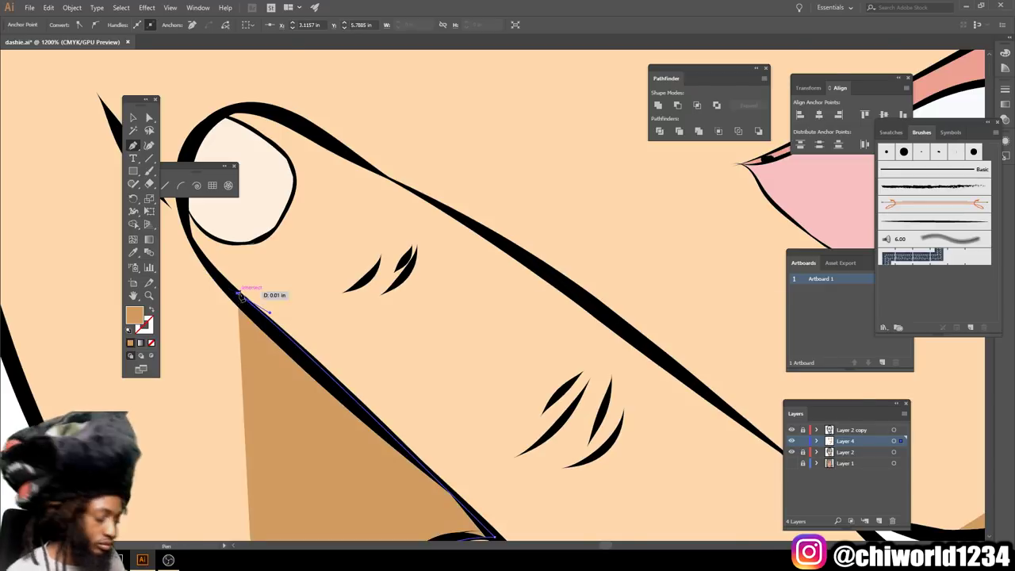
scroll(241, 294, down, 5)
scroll(512, 312, up, 3)
scroll(585, 312, up, 2)
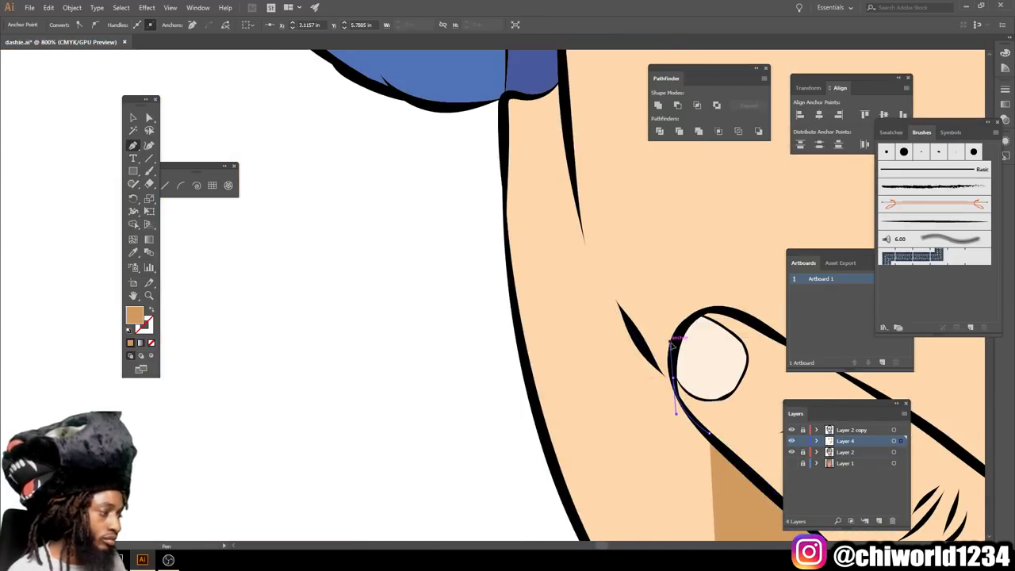
click(679, 382)
click(648, 367)
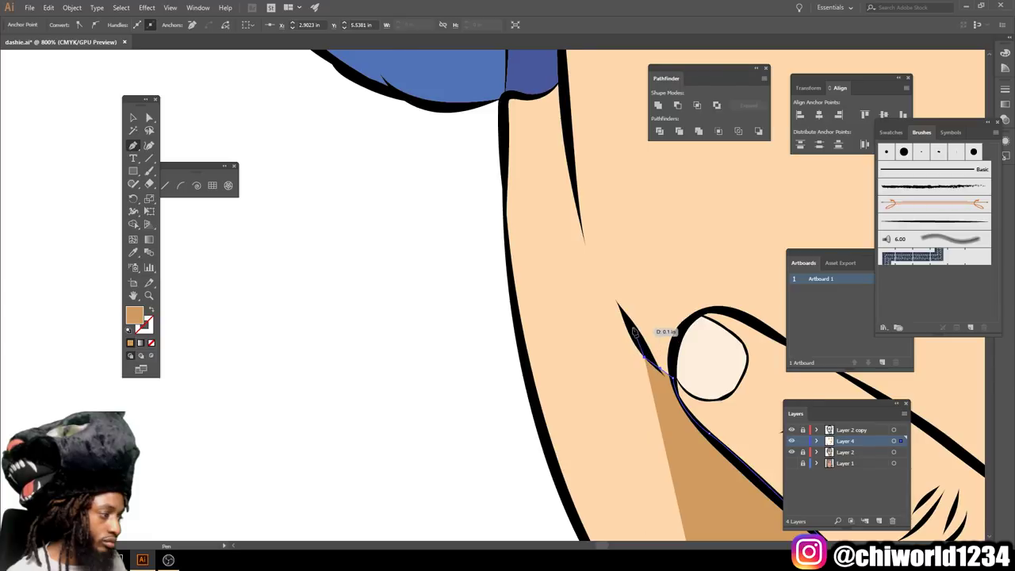
scroll(634, 331, up, 2)
drag(572, 102, 564, 79)
scroll(634, 269, down, 6)
scroll(714, 333, down, 3)
drag(691, 253, 785, 325)
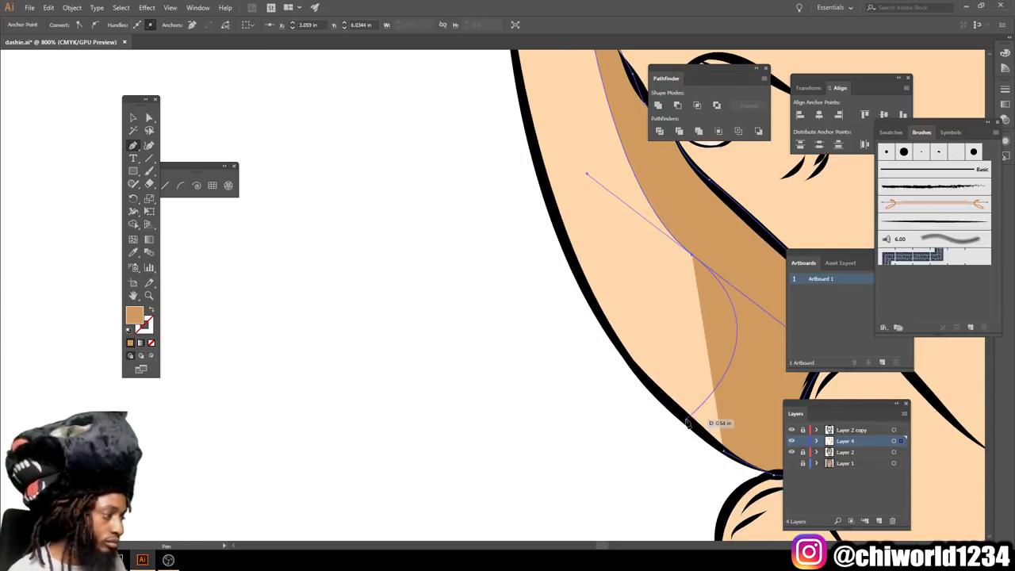
scroll(688, 423, down, 2)
scroll(571, 421, down, 2)
scroll(700, 420, down, 1)
scroll(701, 424, up, 1)
scroll(701, 422, down, 1)
scroll(507, 202, up, 5)
scroll(626, 293, up, 2)
scroll(616, 163, up, 1)
Draw a closed tan shadow shape along the side of the nose.
click(616, 162)
click(607, 350)
drag(665, 418, 711, 389)
click(699, 349)
scroll(460, 331, down, 4)
scroll(456, 349, down, 3)
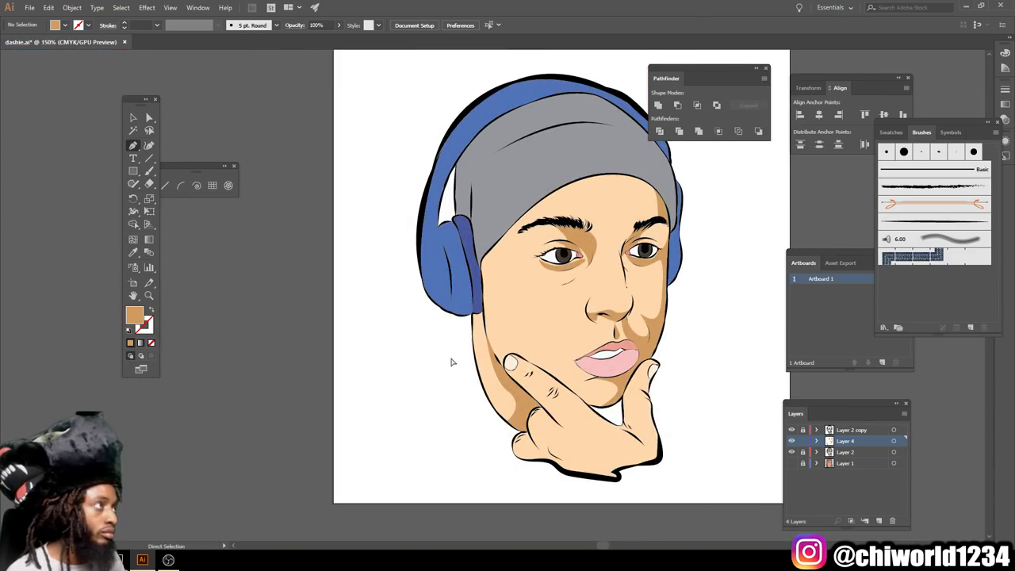
Zoom in on the finger under the chin and place a first shadow point on its edge.
scroll(451, 361, up, 4)
scroll(669, 416, down, 4)
scroll(668, 417, up, 1)
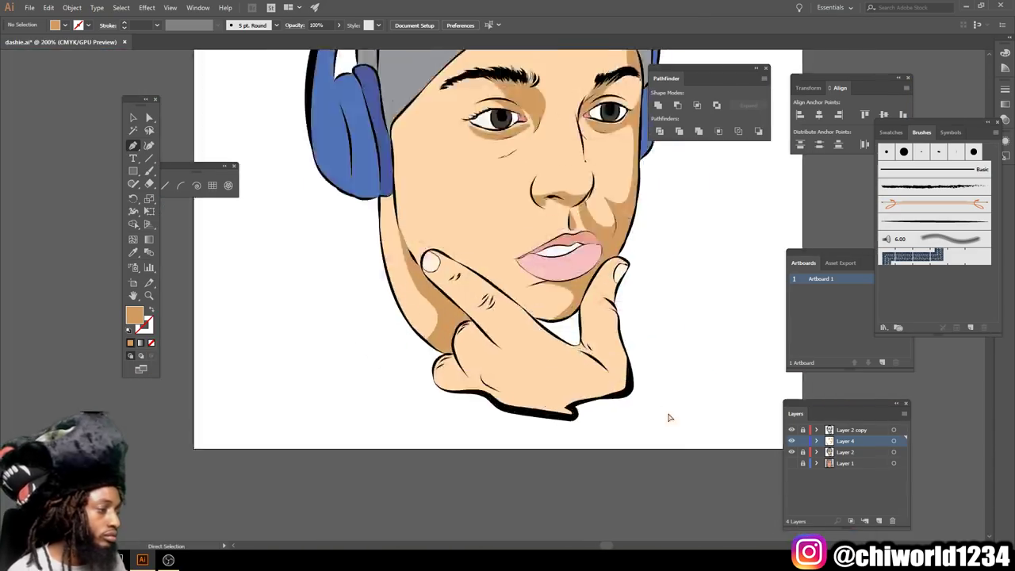
scroll(668, 417, up, 3)
scroll(489, 282, up, 1)
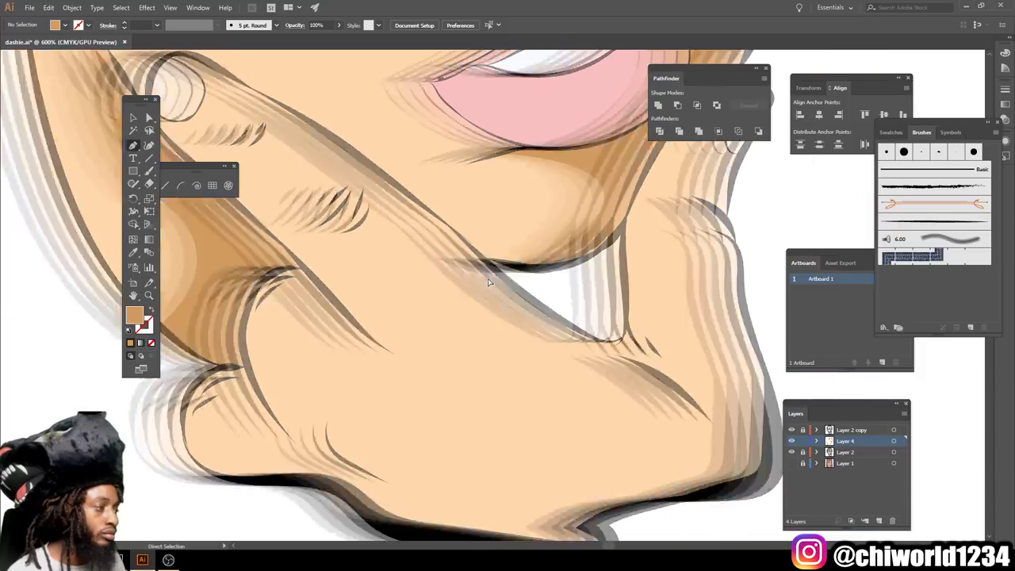
scroll(488, 281, down, 1)
scroll(468, 289, up, 2)
ctrl+click(611, 302)
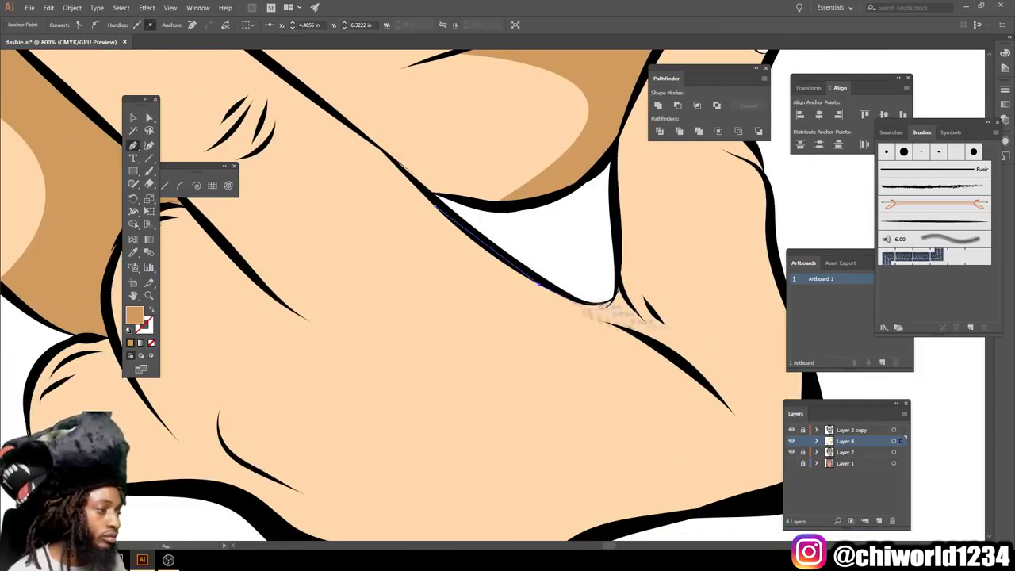
scroll(779, 491, down, 3)
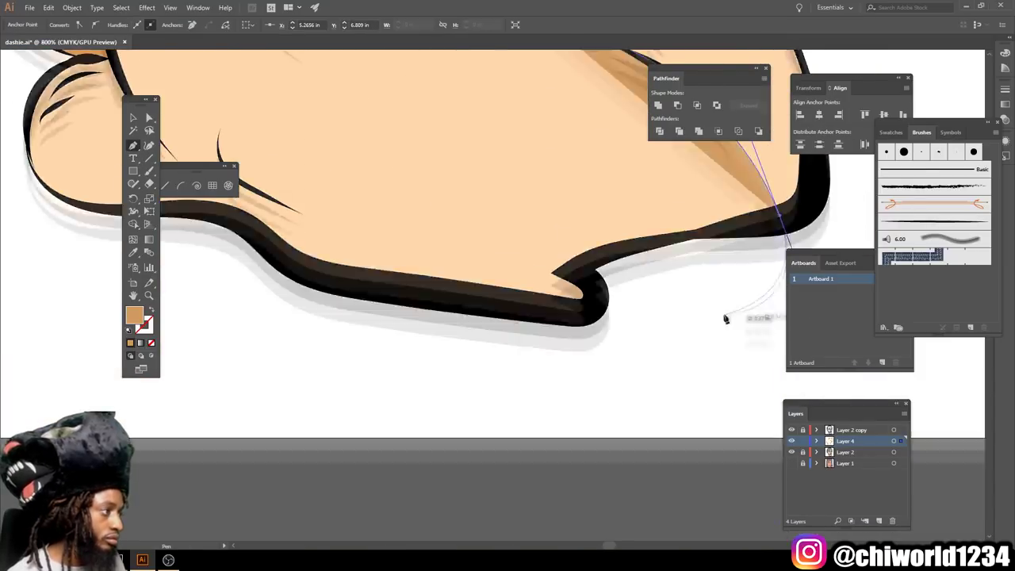
scroll(781, 333, up, 2)
scroll(517, 322, up, 1)
scroll(517, 322, down, 2)
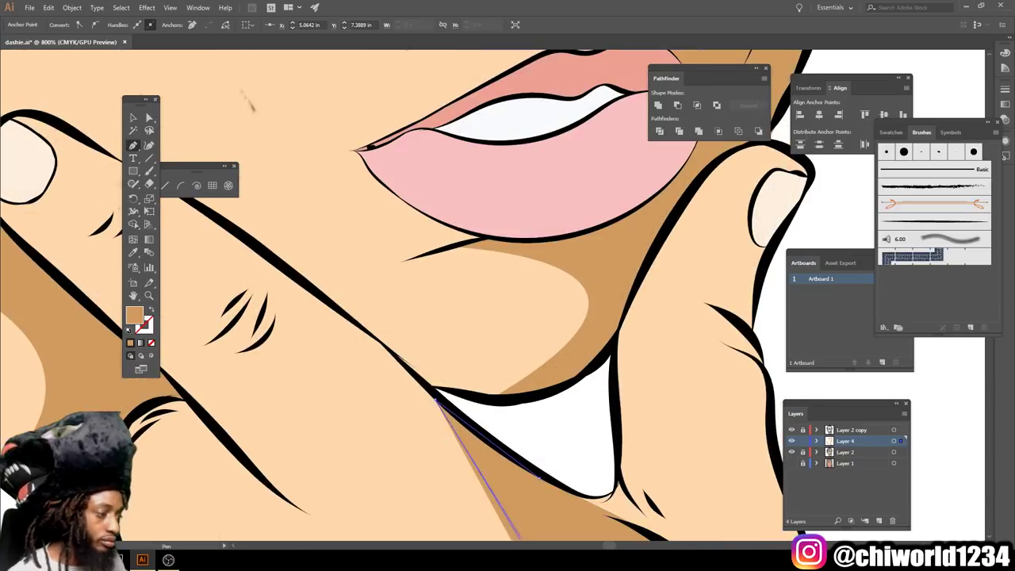
scroll(418, 326, up, 2)
scroll(418, 326, down, 2)
scroll(415, 333, down, 1)
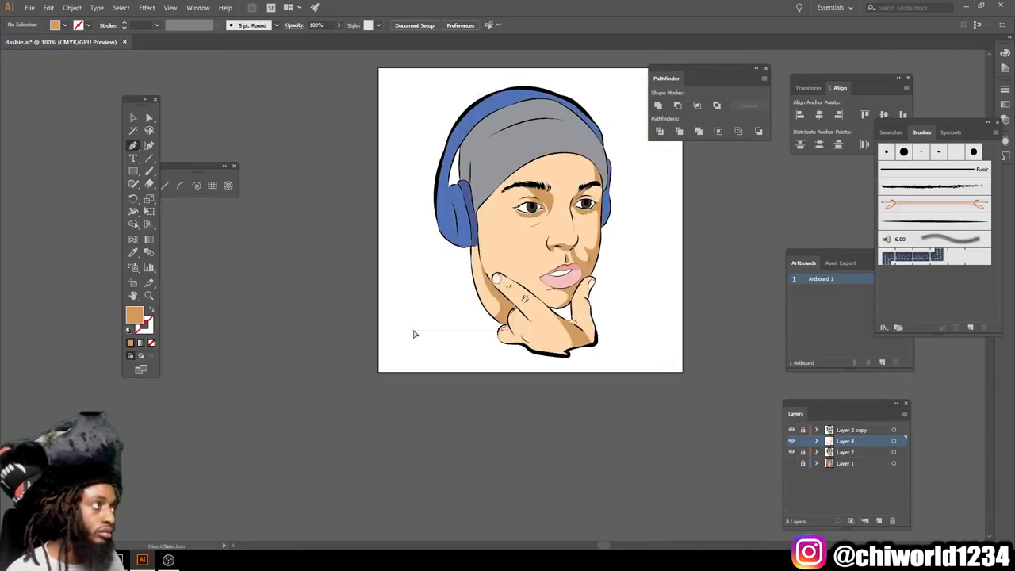
scroll(415, 333, up, 2)
scroll(499, 333, up, 2)
scroll(501, 330, up, 3)
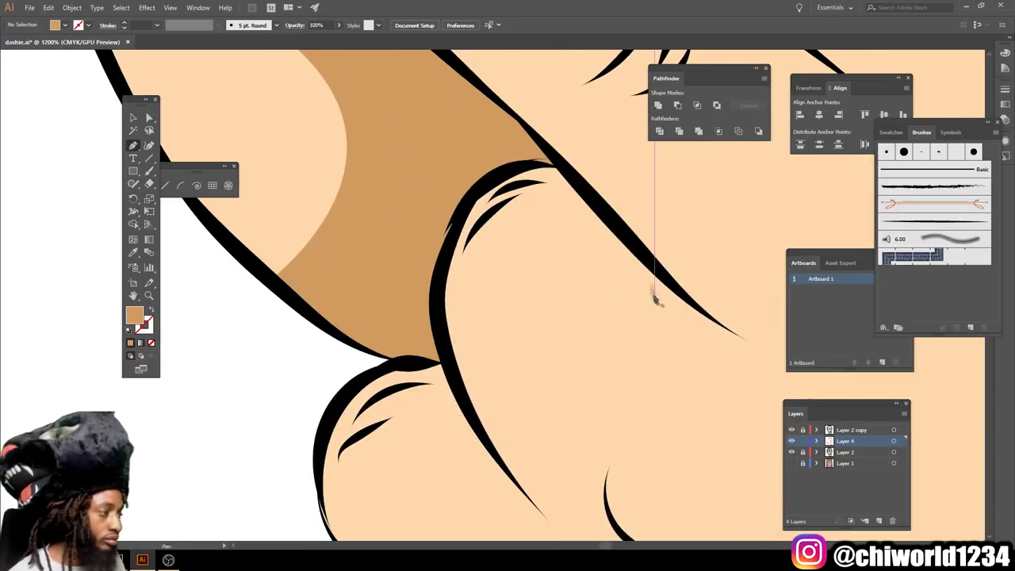
Close a tan shadow around the finger's bend, then bring up the fill Color Picker with a darker grey.
click(697, 311)
drag(485, 184, 439, 228)
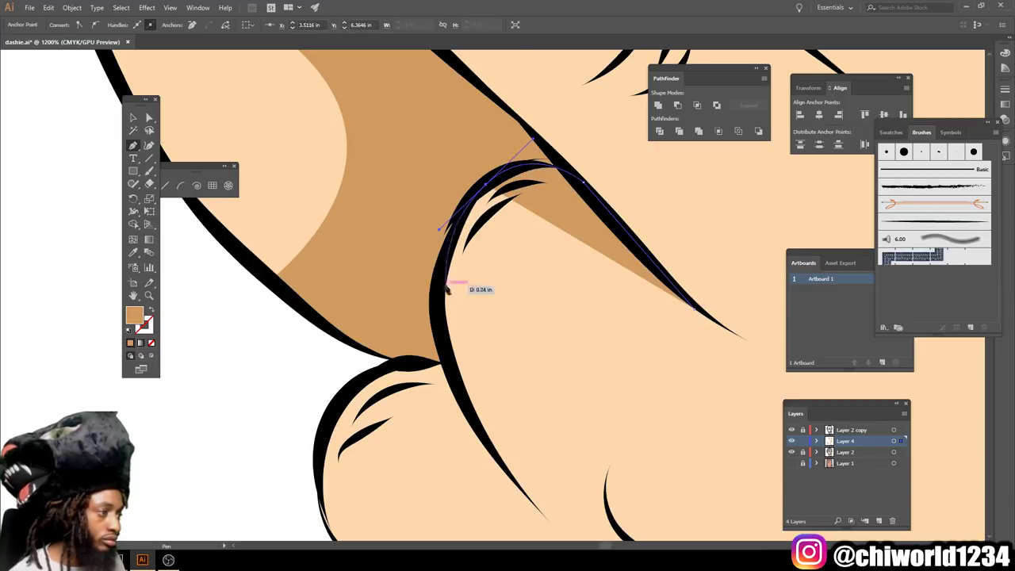
click(438, 327)
click(694, 309)
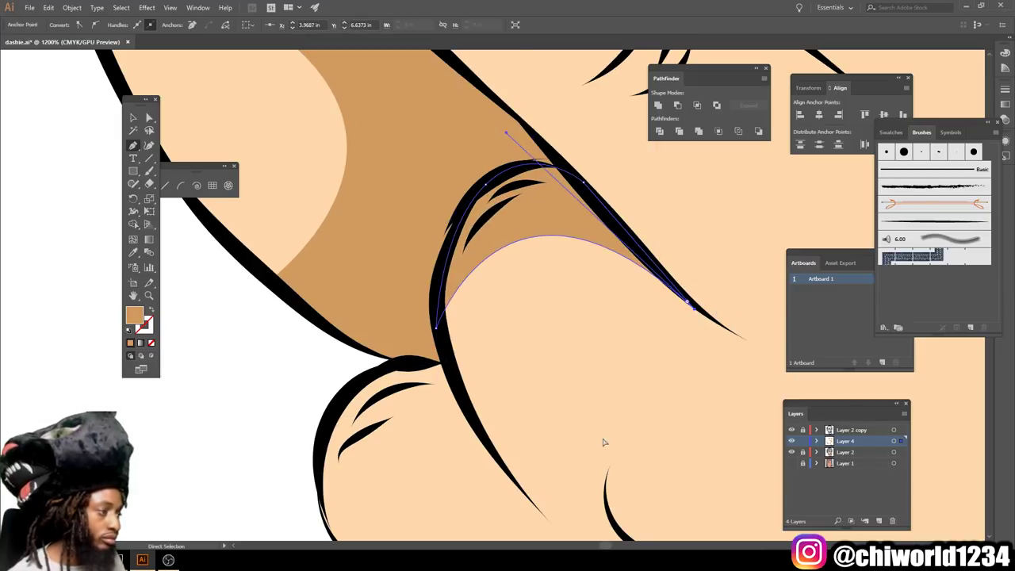
key(ctrl+0)
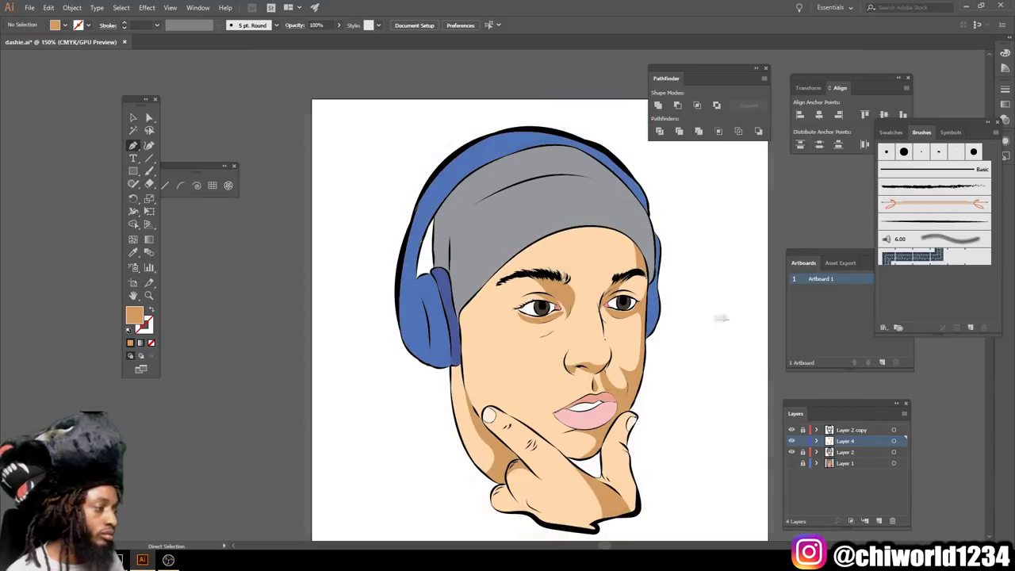
double_click(133, 315)
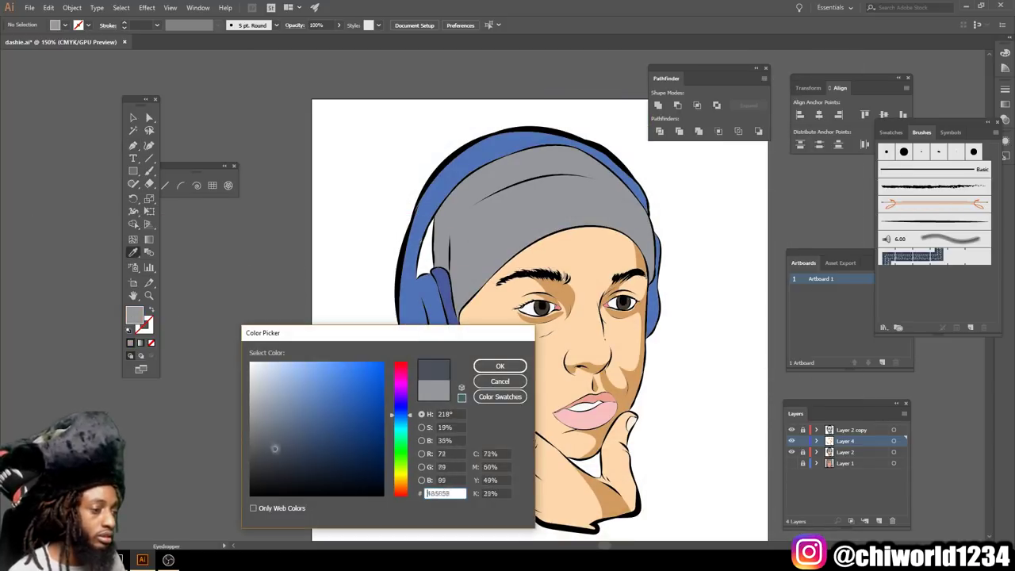
Confirm the darker grey fill and draw a shadow shape along the beanie's left side.
click(500, 366)
scroll(657, 290, up, 3)
scroll(641, 296, up, 2)
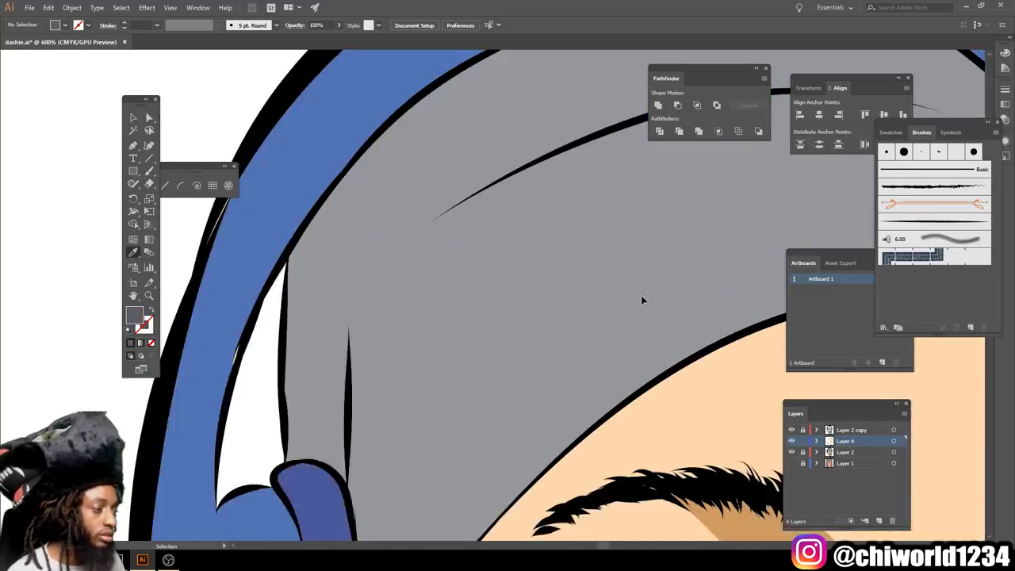
scroll(581, 293, up, 3)
click(297, 505)
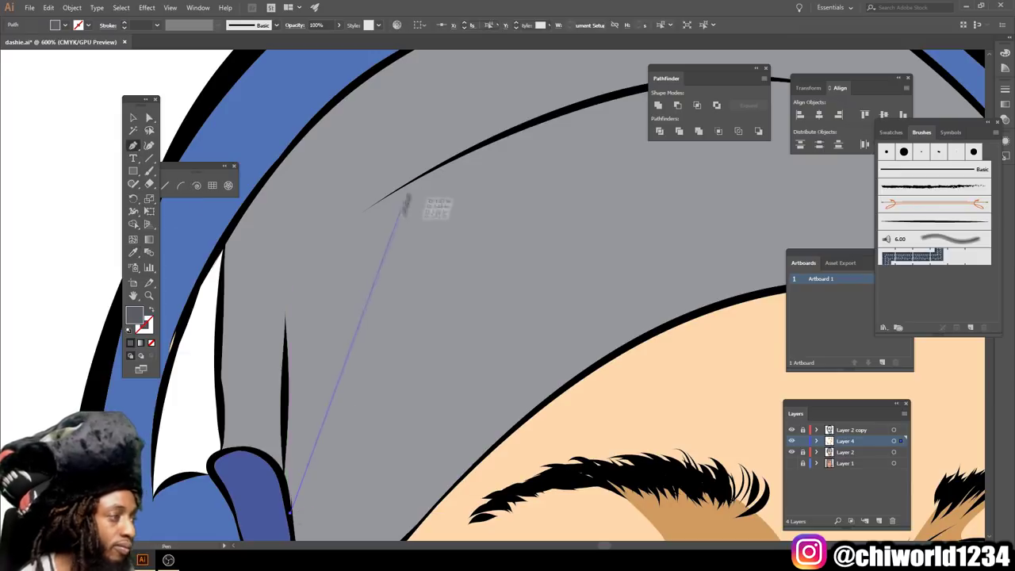
drag(370, 150, 454, 83)
scroll(476, 170, up, 3)
scroll(555, 190, up, 3)
mouse_move(788, 215)
mouse_down()
mouse_move(686, 220)
mouse_move(347, 353)
mouse_up()
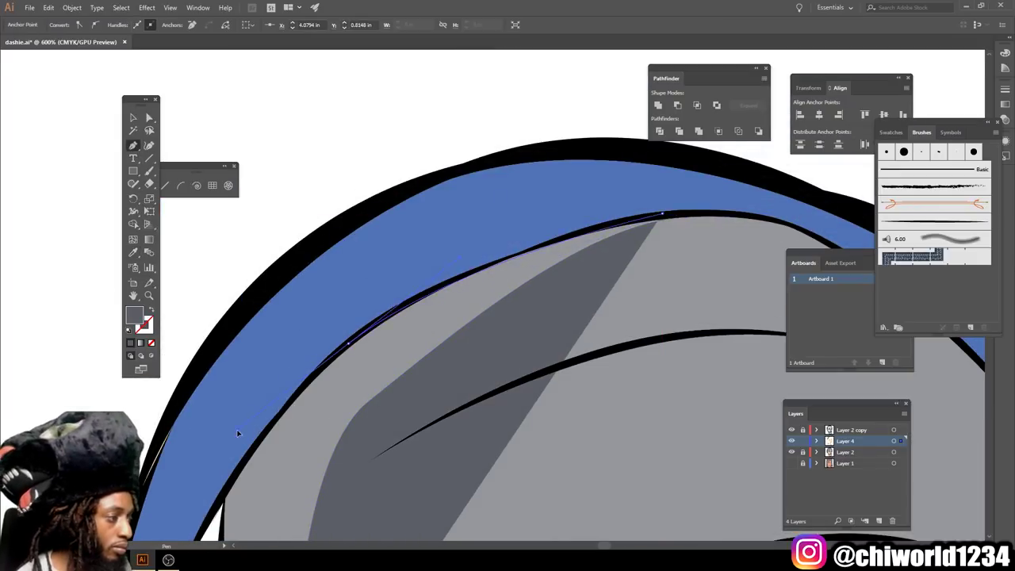
scroll(237, 432, down, 3)
scroll(254, 347, down, 3)
scroll(244, 356, down, 3)
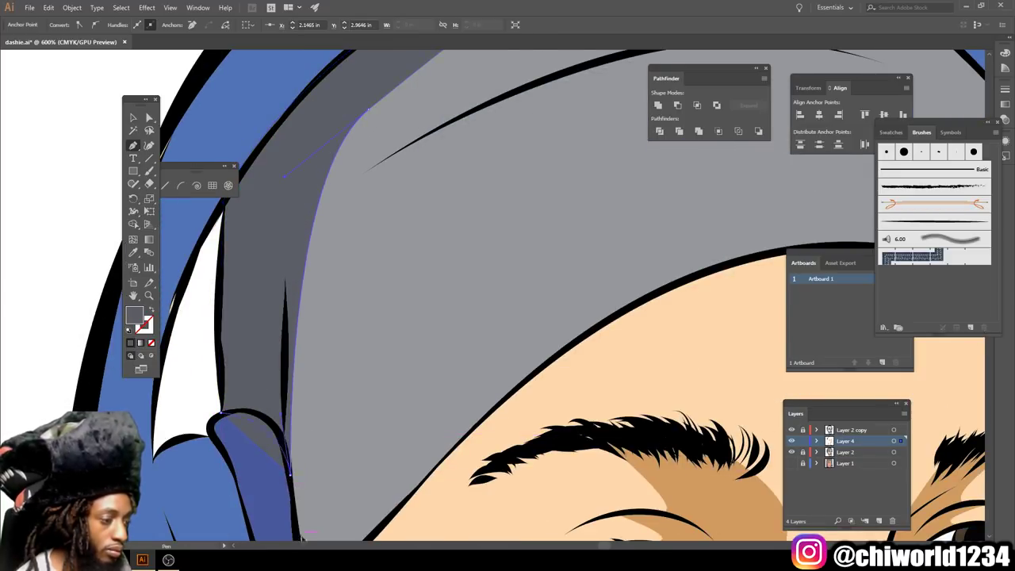
scroll(304, 490, down, 2)
scroll(193, 298, down, 5)
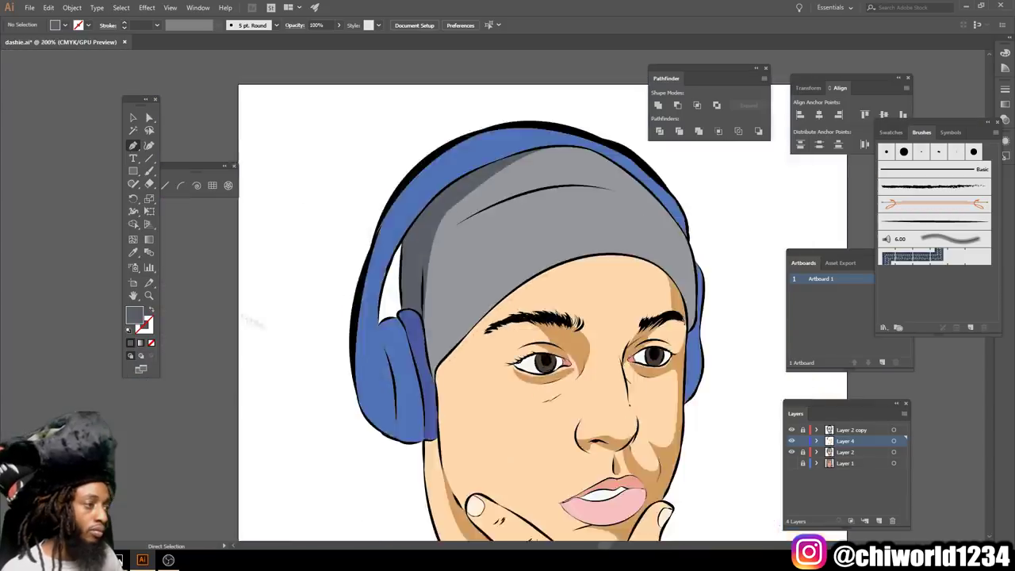
scroll(476, 333, up, 2)
scroll(596, 364, up, 2)
scroll(582, 282, up, 2)
scroll(692, 429, down, 1)
drag(670, 448, 691, 429)
scroll(694, 410, up, 1)
scroll(693, 408, up, 3)
scroll(691, 407, up, 1)
Draw a grey shadow down the beanie's right edge, curving to the forehead.
drag(676, 333, 688, 346)
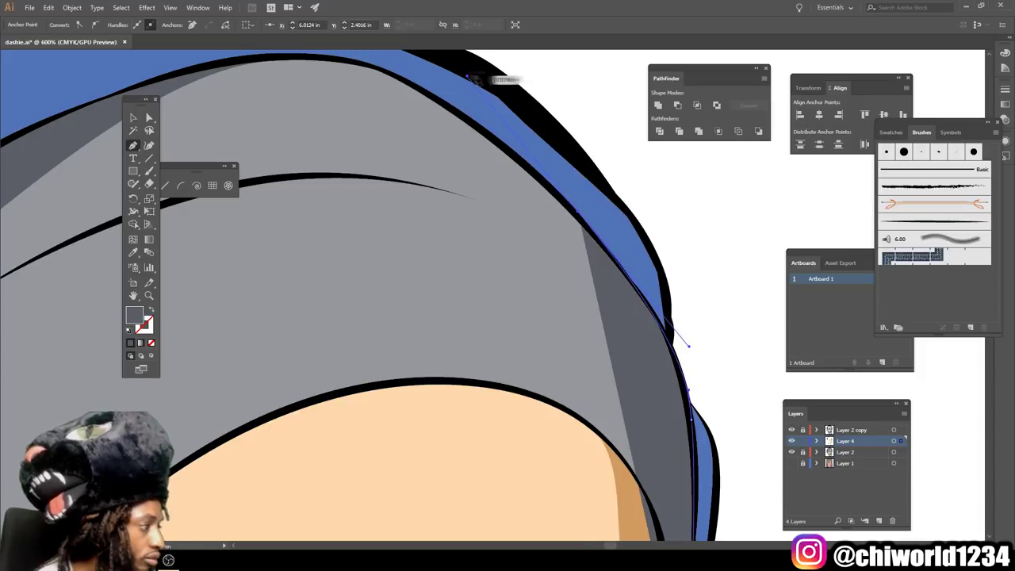
click(581, 215)
scroll(365, 70, up, 1)
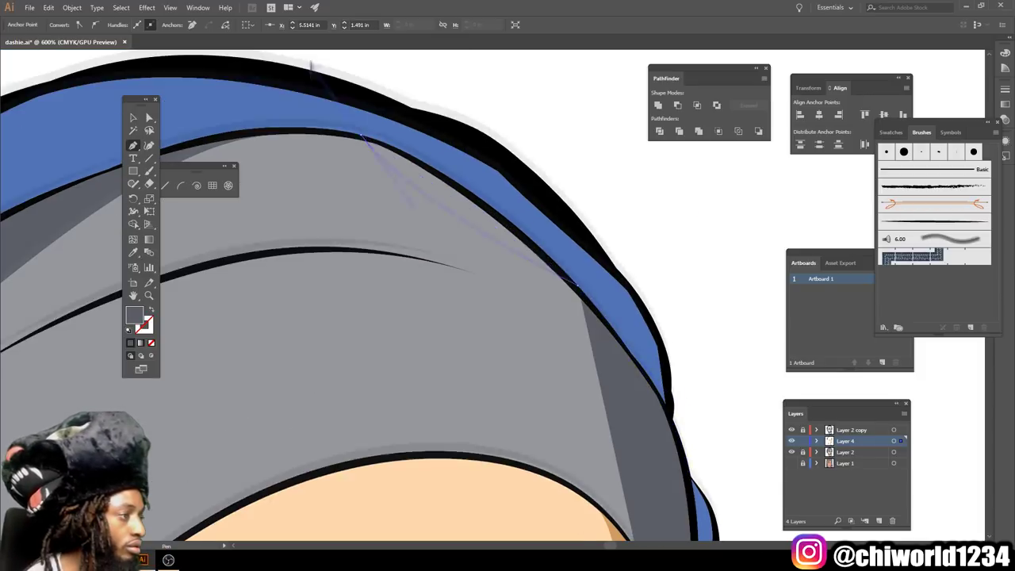
drag(356, 138, 304, 129)
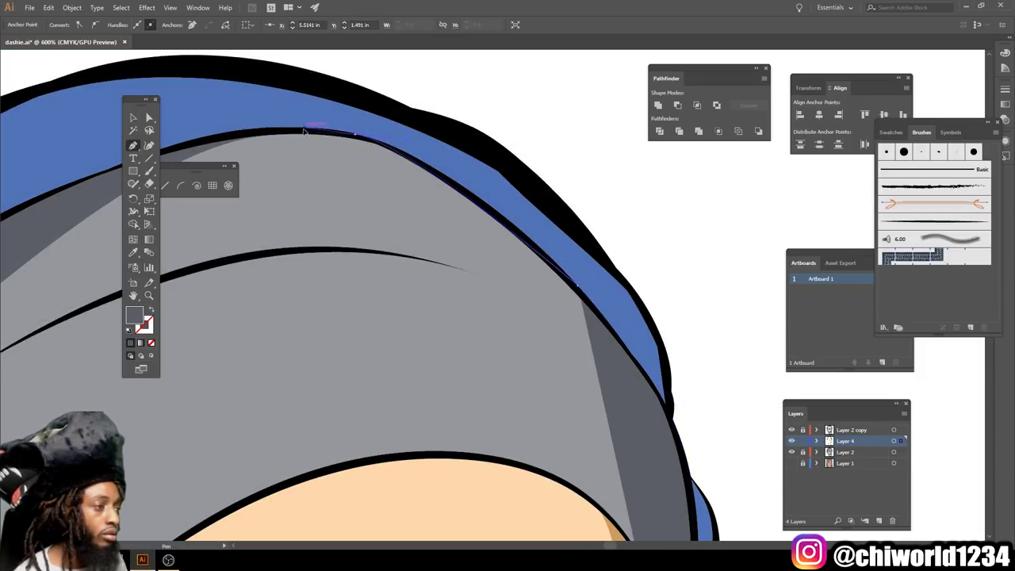
click(356, 138)
drag(457, 263, 403, 267)
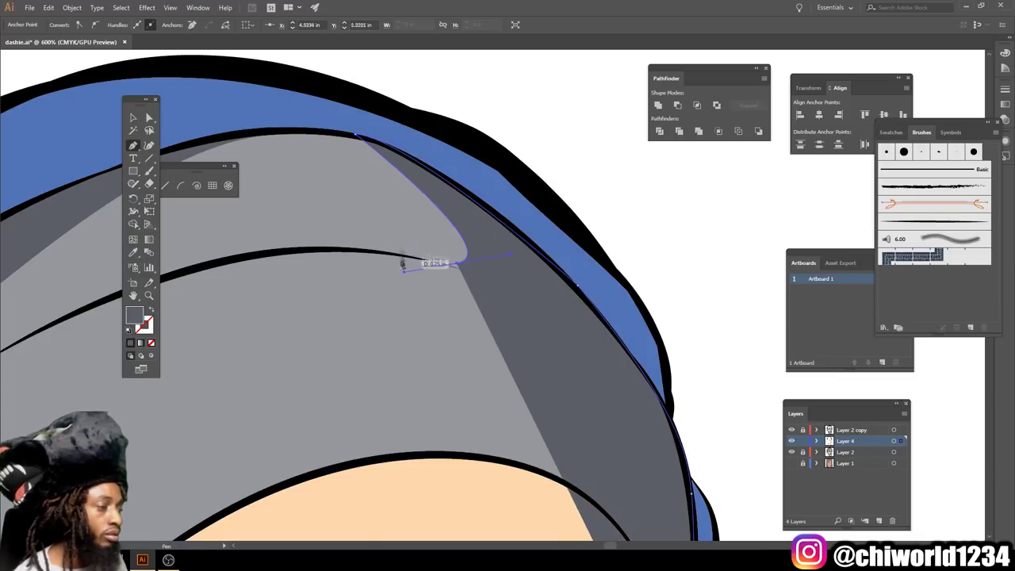
click(386, 254)
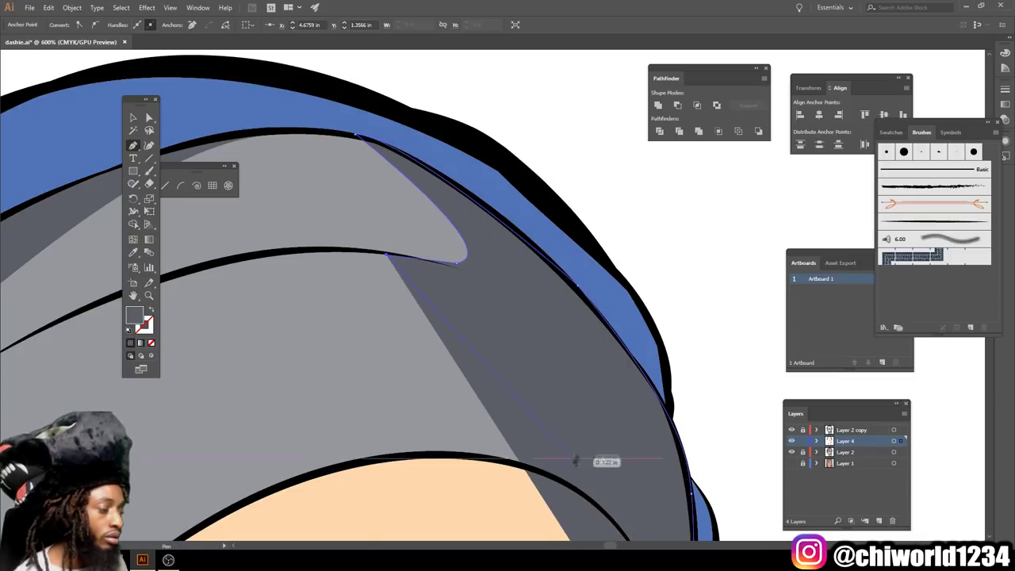
scroll(576, 511, down, 2)
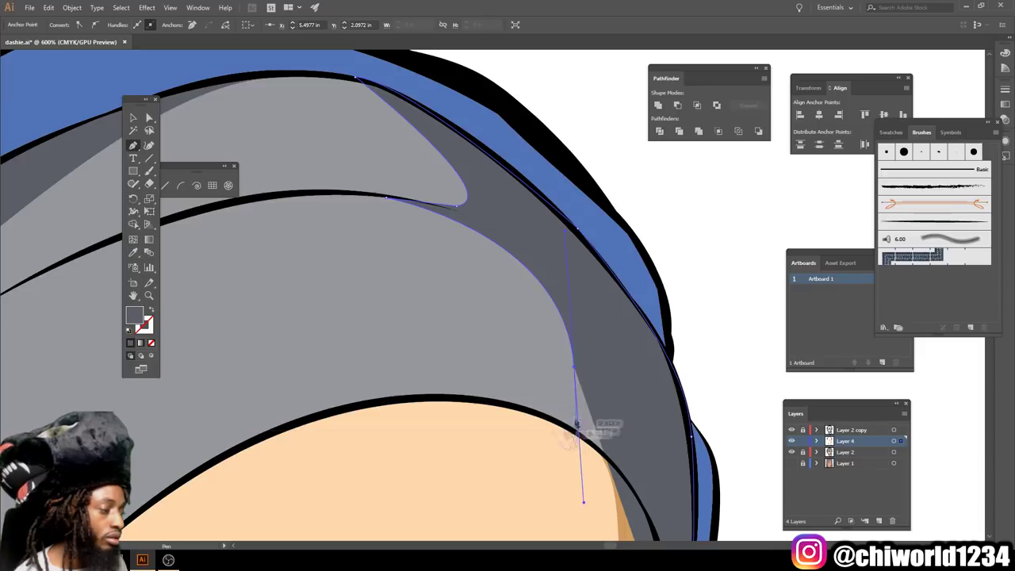
drag(583, 500, 584, 501)
click(479, 404)
scroll(624, 307, down, 4)
scroll(656, 430, down, 3)
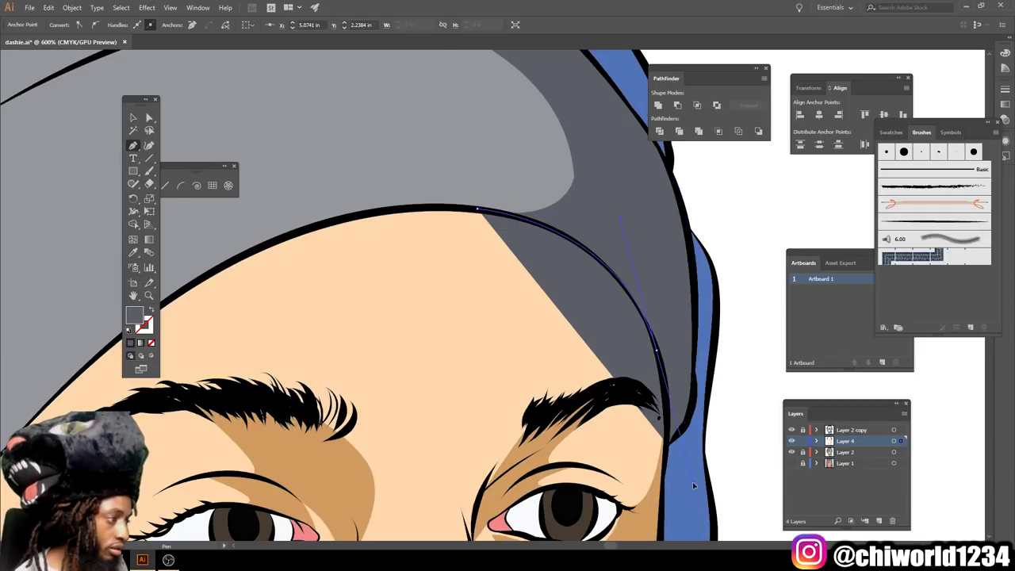
drag(662, 440, 665, 448)
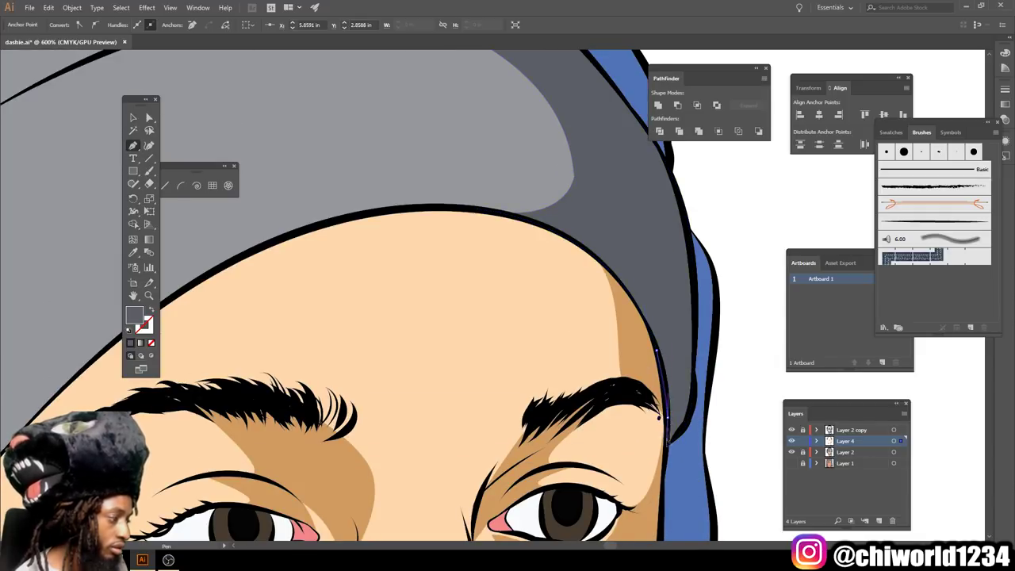
key(ctrl+0)
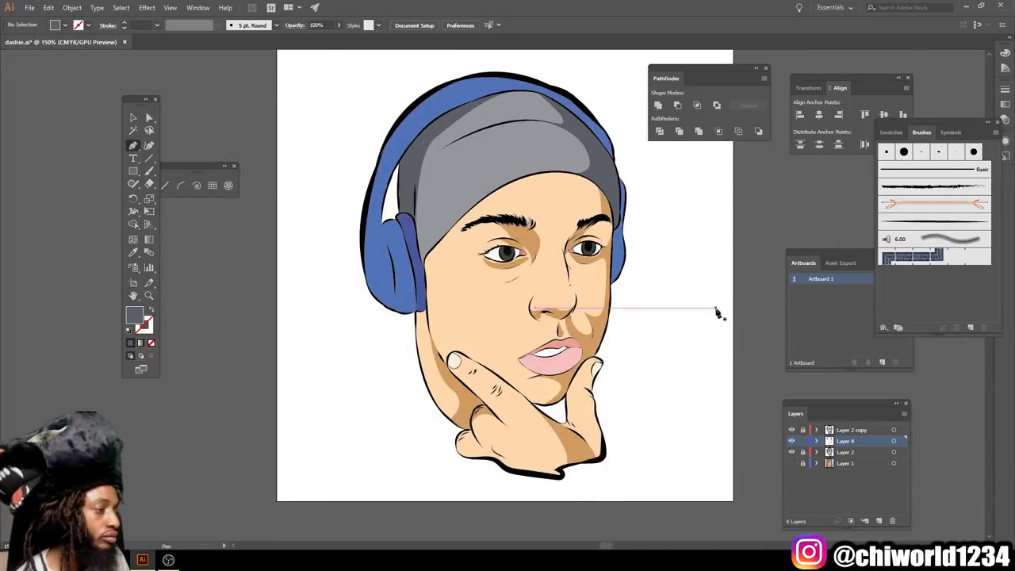
Add a new Layer 5 and move it below Layer 4.
key(ctrl+plus)
scroll(588, 332, down, 4)
scroll(588, 332, up, 5)
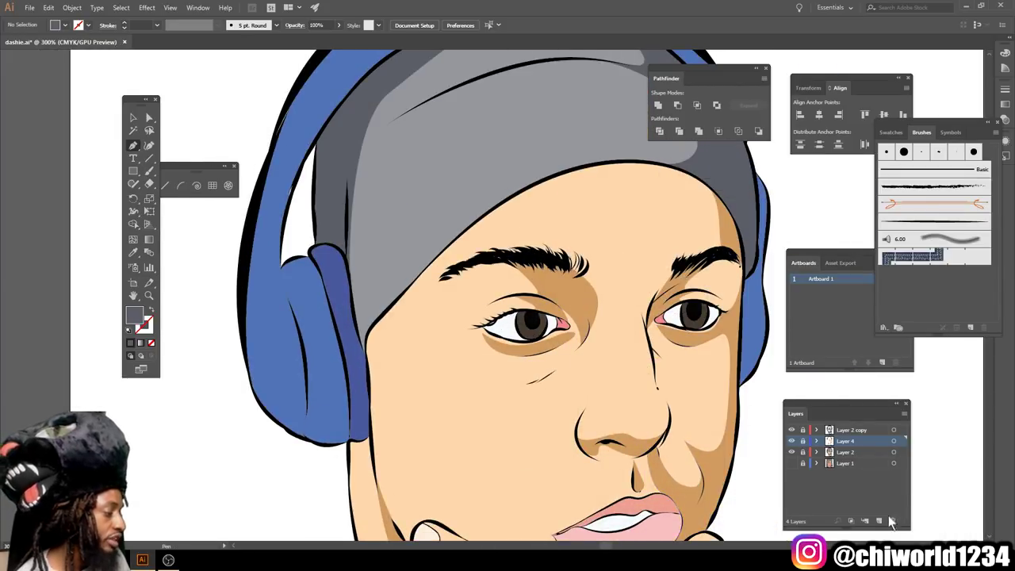
click(879, 520)
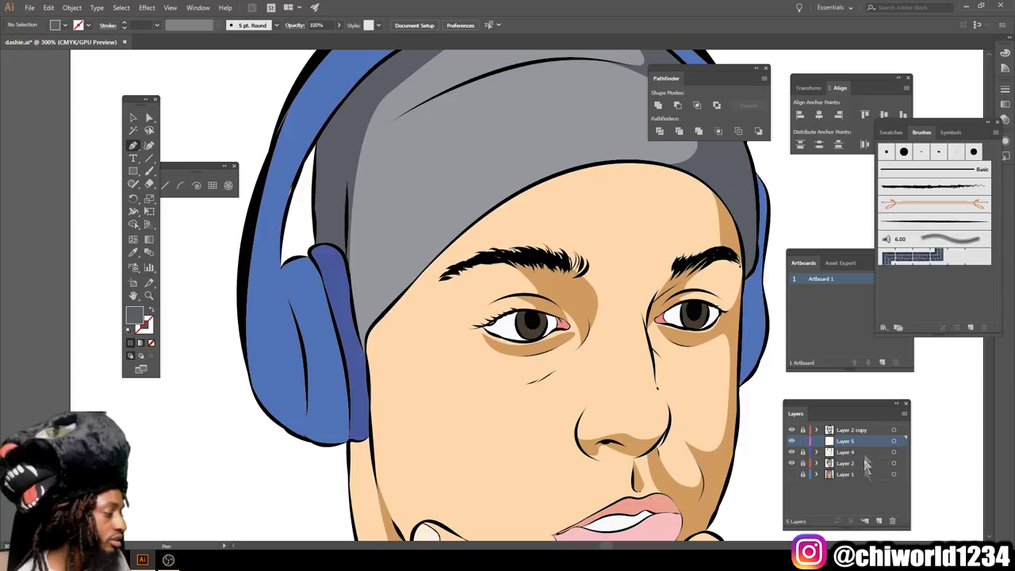
drag(855, 439, 859, 459)
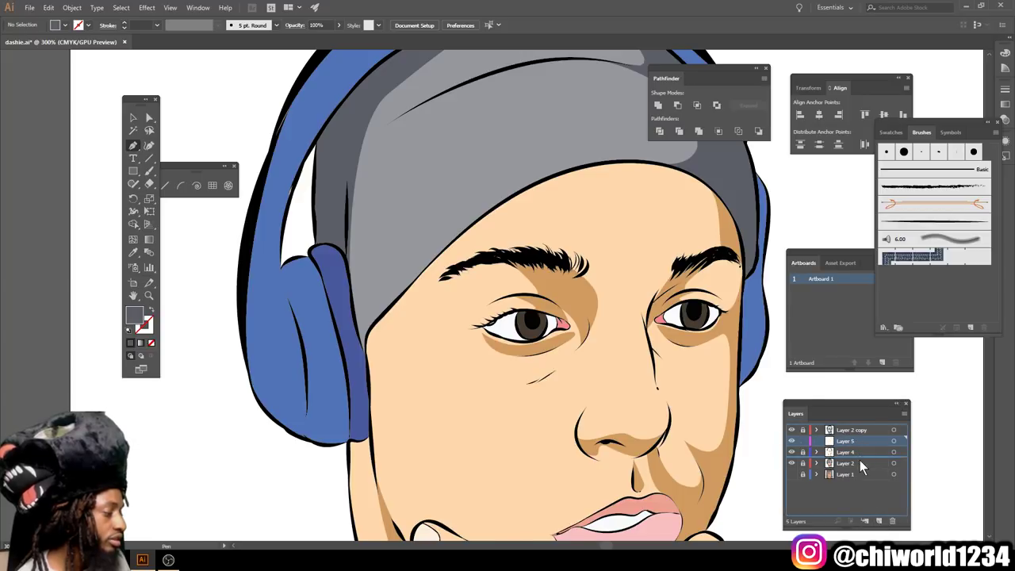
key(ctrl+minus)
key(ctrl+minus)
scroll(507, 359, up, 2)
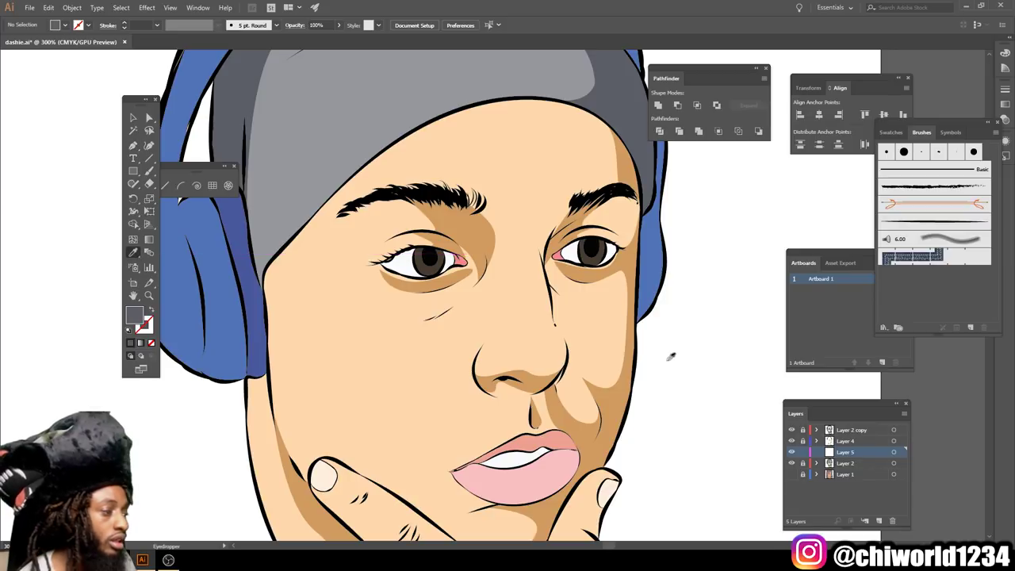
Set the fill colour to the darker skin tone EFC18F.
double_click(135, 317)
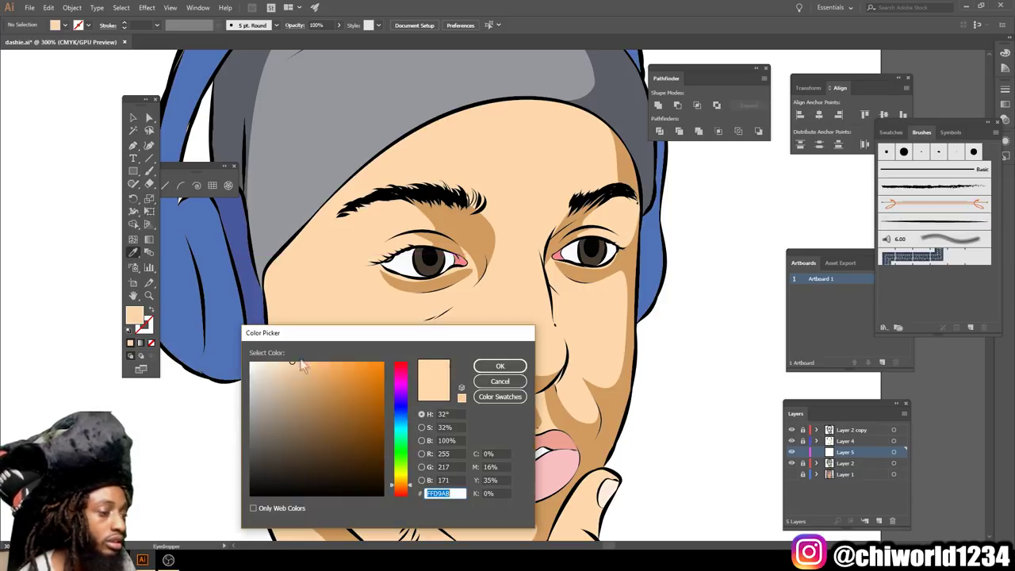
click(499, 365)
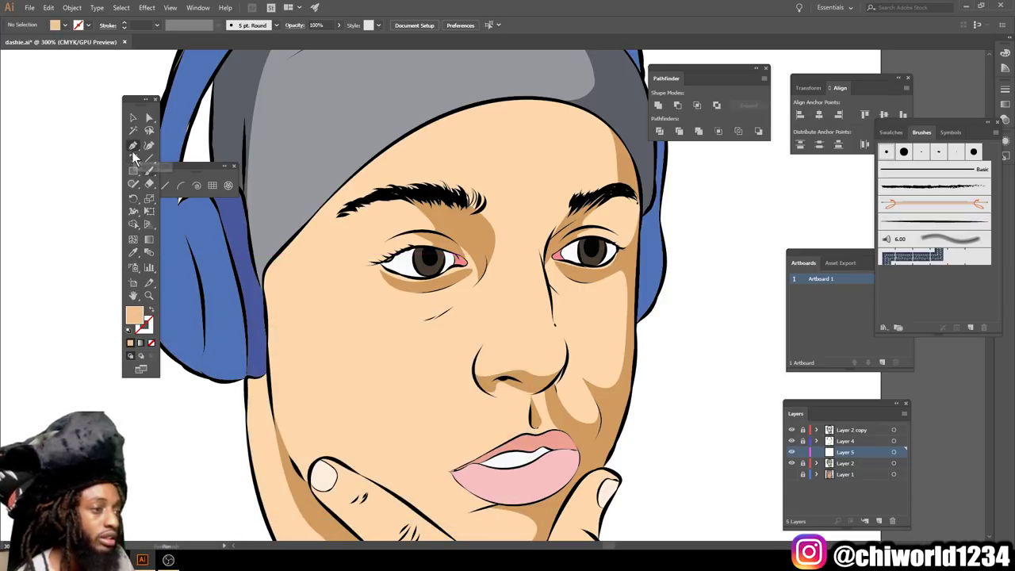
key(ctrl+0)
scroll(589, 426, up, 5)
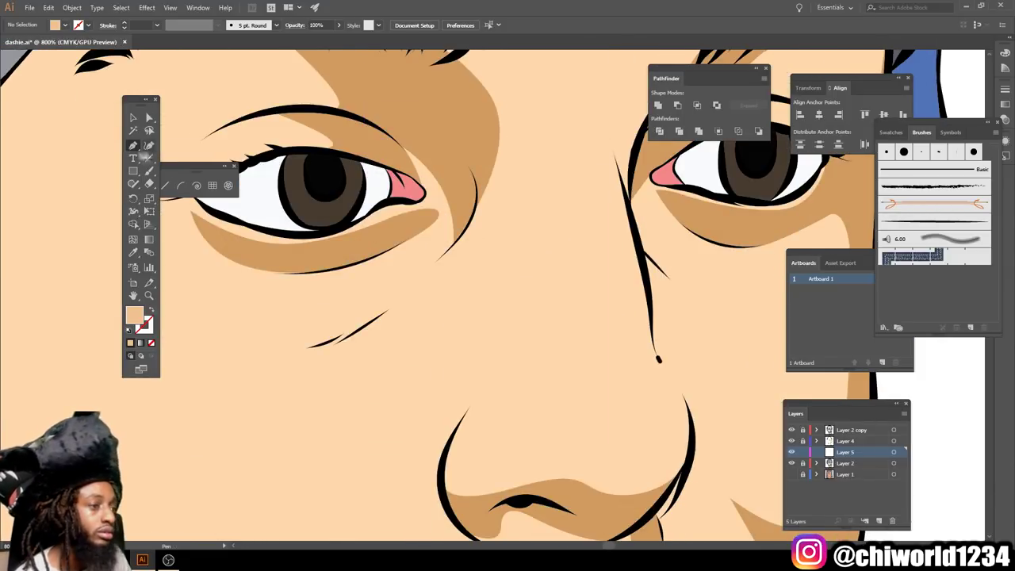
Draw the nose shadow from the nostril up the bridge to the eyebrow.
click(601, 493)
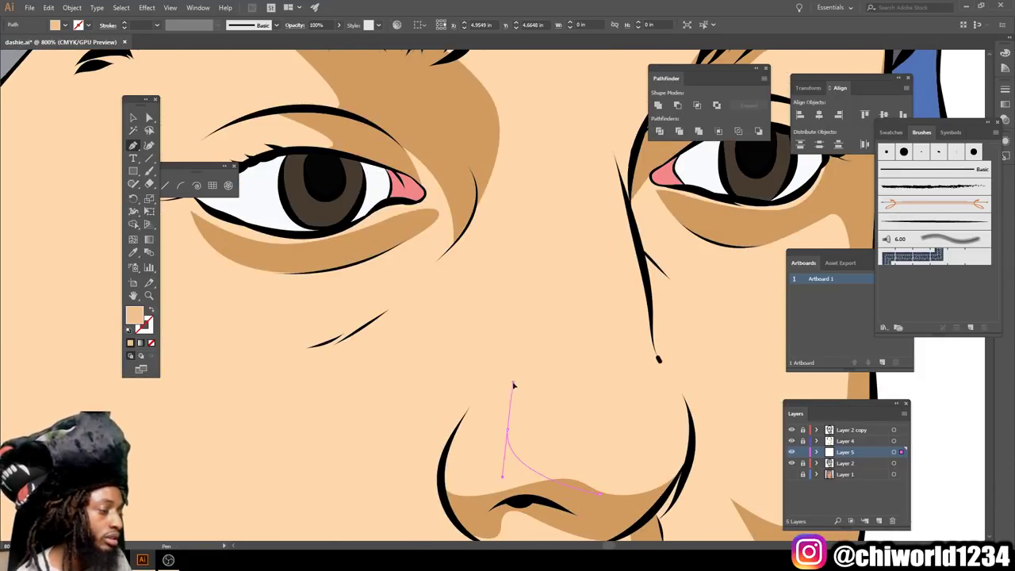
drag(512, 383, 565, 359)
drag(493, 264, 514, 197)
scroll(523, 186, up, 2)
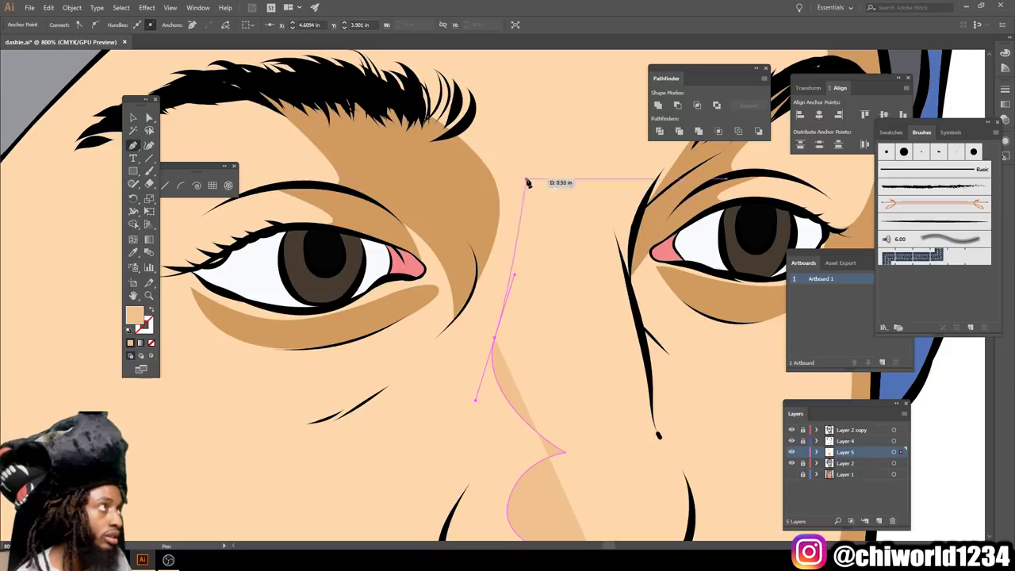
drag(406, 98, 458, 293)
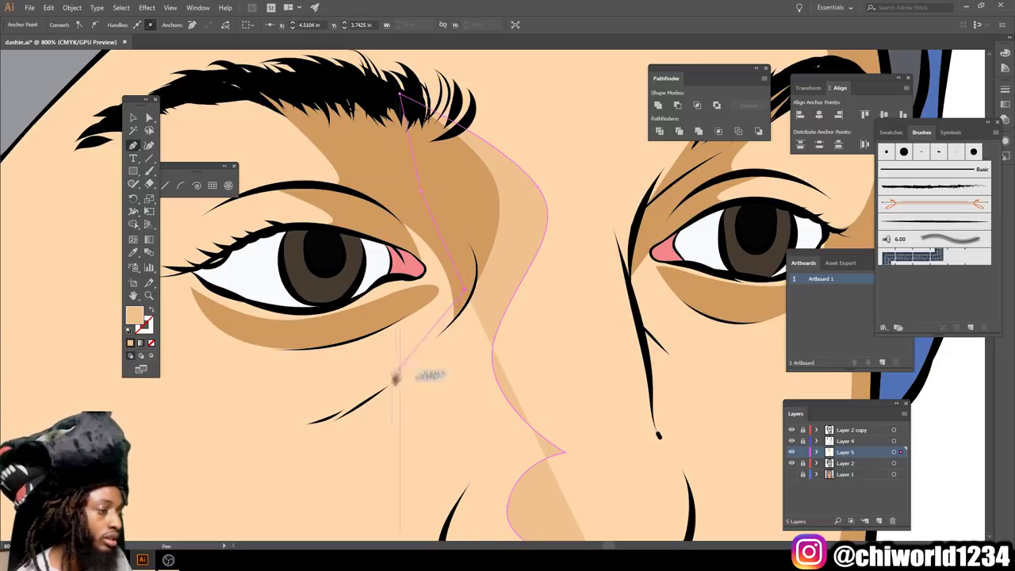
scroll(359, 404, down, 2)
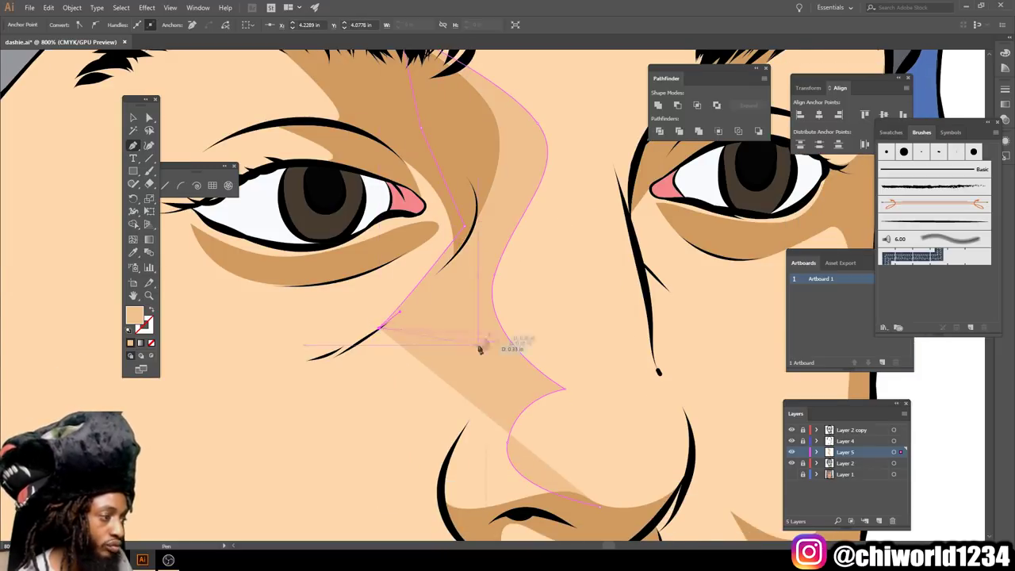
Bring the shadow edge back down past the cheek and close the nose shadow shape.
drag(438, 481, 465, 491)
scroll(465, 444, down, 3)
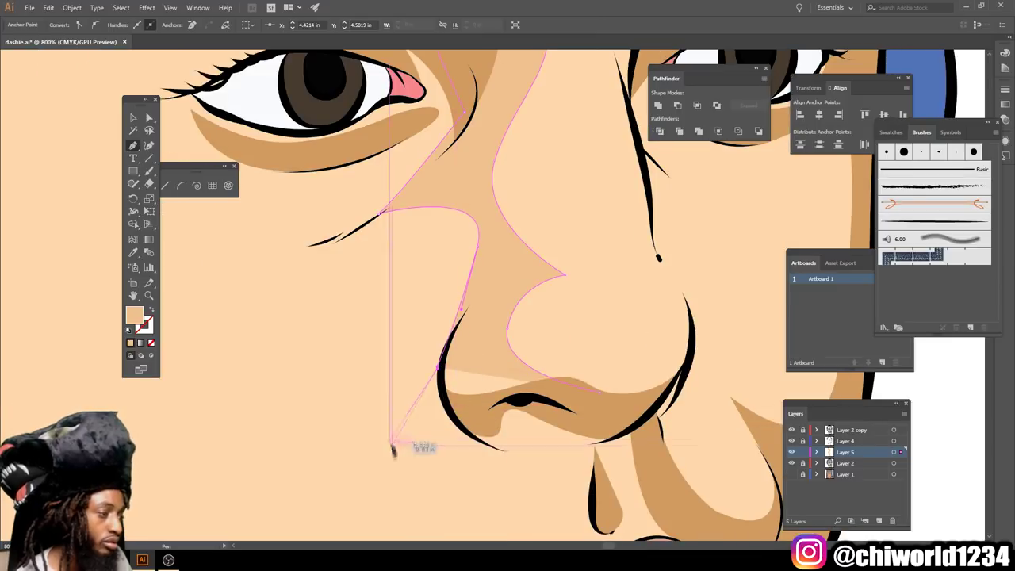
scroll(389, 443, down, 4)
drag(349, 333, 331, 393)
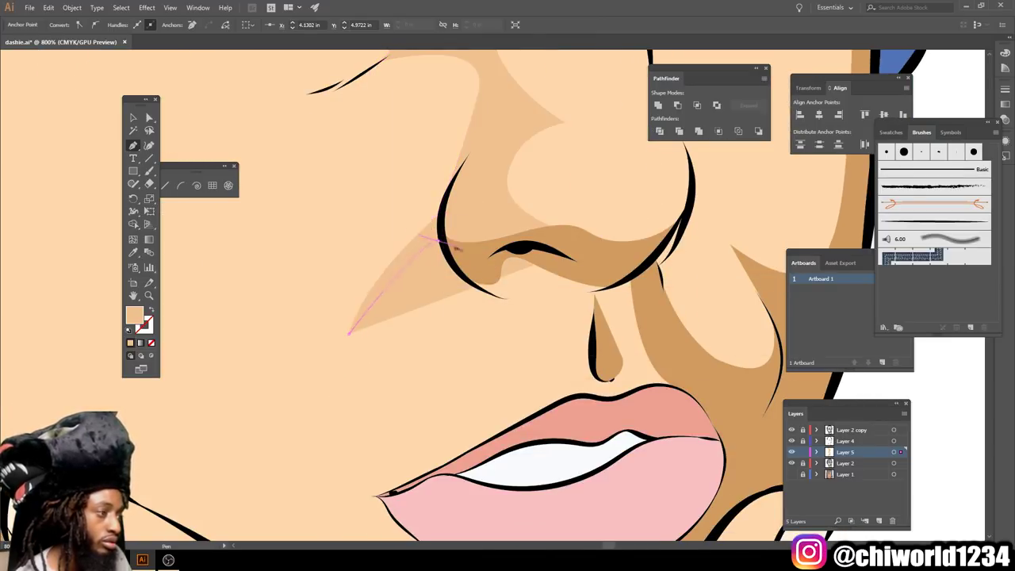
click(441, 241)
ctrl+click(578, 255)
scroll(579, 256, down, 4)
scroll(695, 385, down, 2)
scroll(475, 237, up, 3)
scroll(626, 147, up, 2)
scroll(626, 146, up, 2)
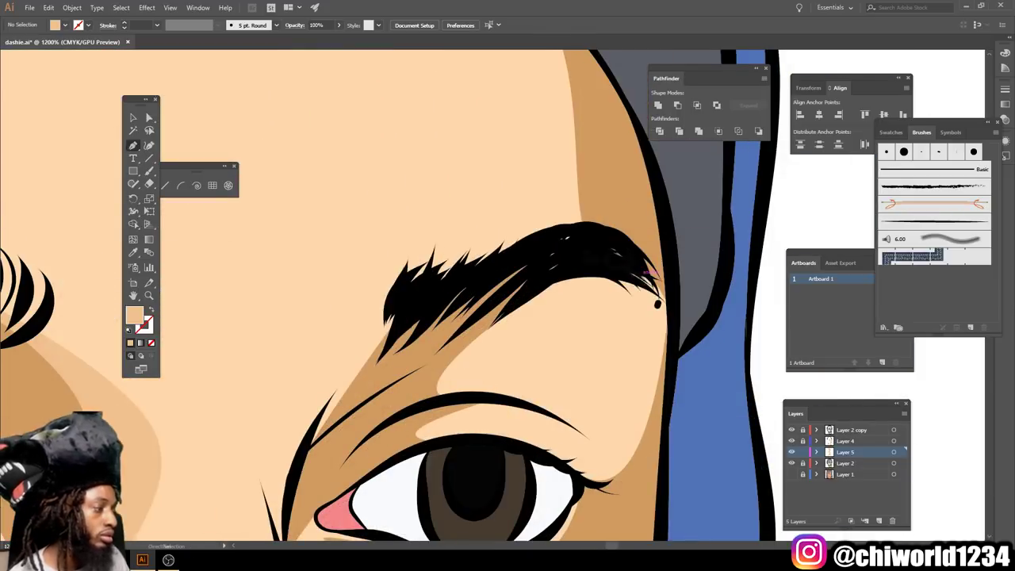
Draw a closed shadow shape around the right eye socket, curving along the eyelid.
click(673, 317)
scroll(672, 317, down, 3)
click(658, 391)
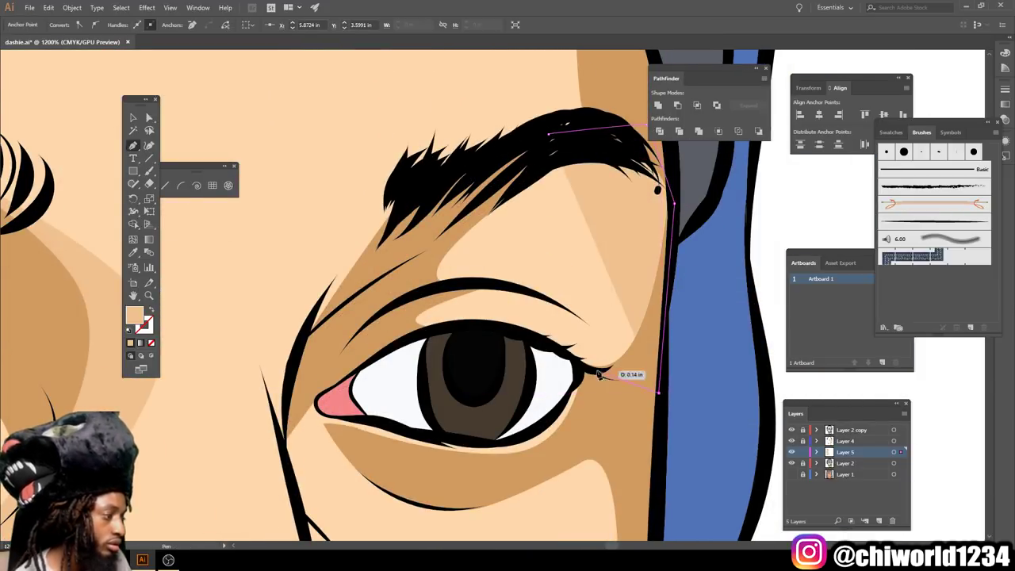
click(469, 325)
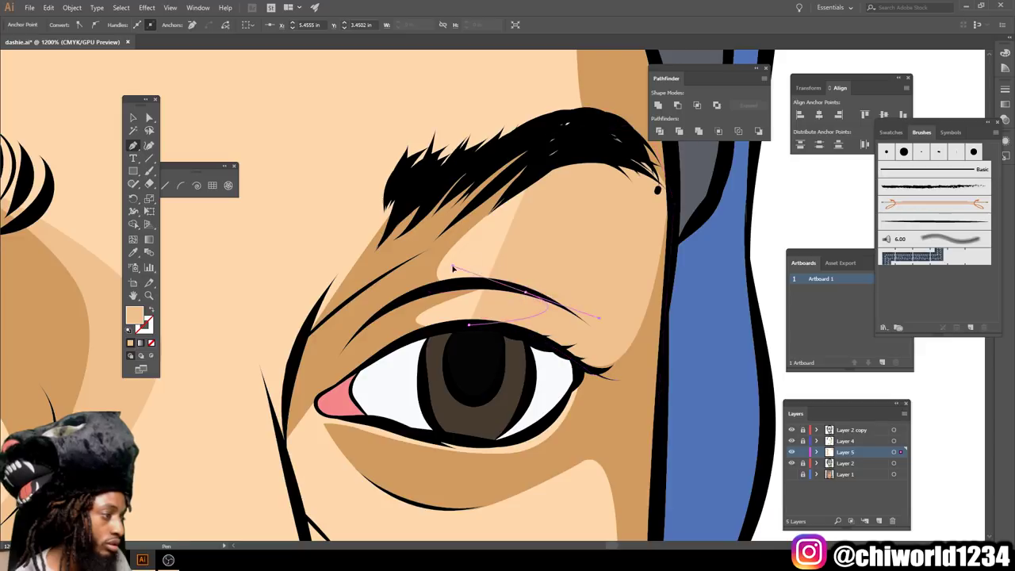
drag(525, 295, 592, 323)
click(656, 190)
Draw the right forehead shadow from the beanie edge down to the eyebrow, then deselect.
scroll(656, 190, up, 3)
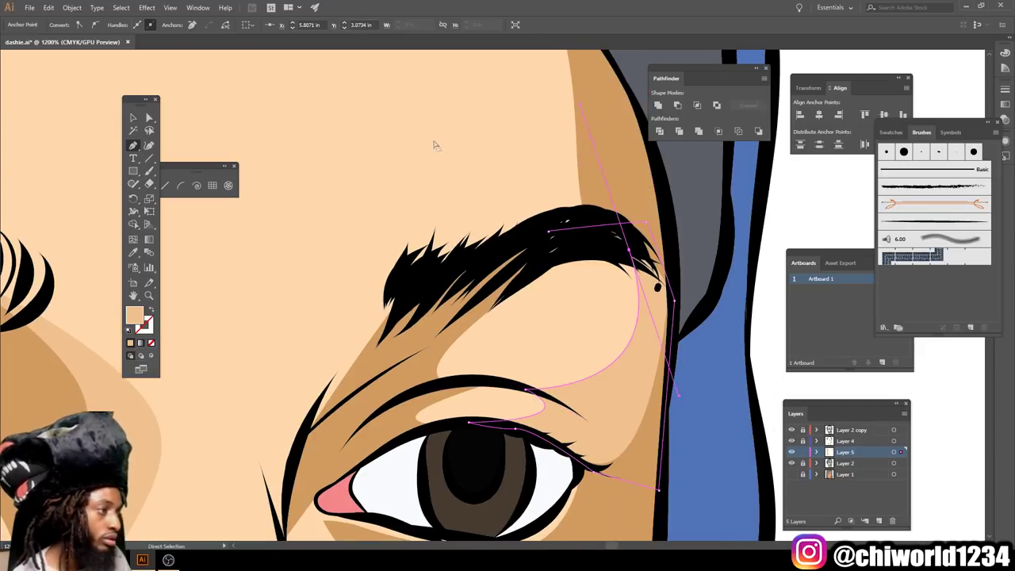
scroll(555, 277, down, 5)
scroll(686, 412, up, 3)
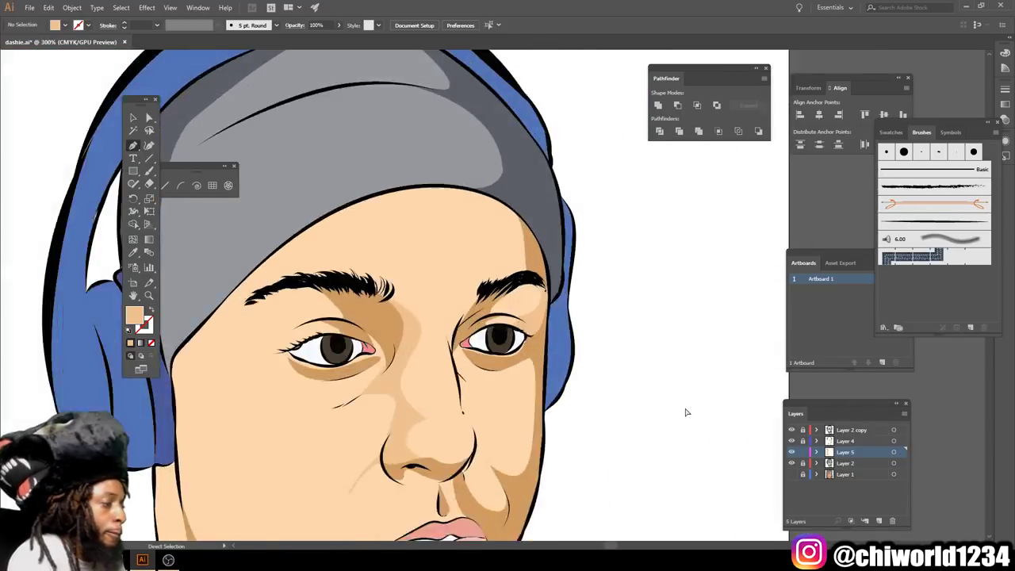
scroll(685, 412, up, 2)
scroll(694, 413, up, 2)
click(410, 133)
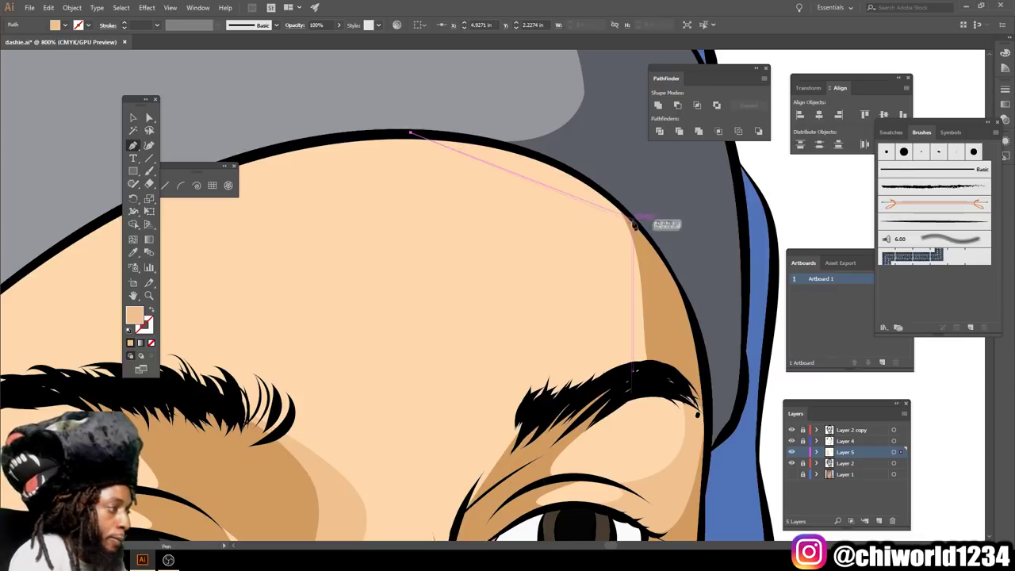
click(672, 301)
click(656, 362)
click(652, 390)
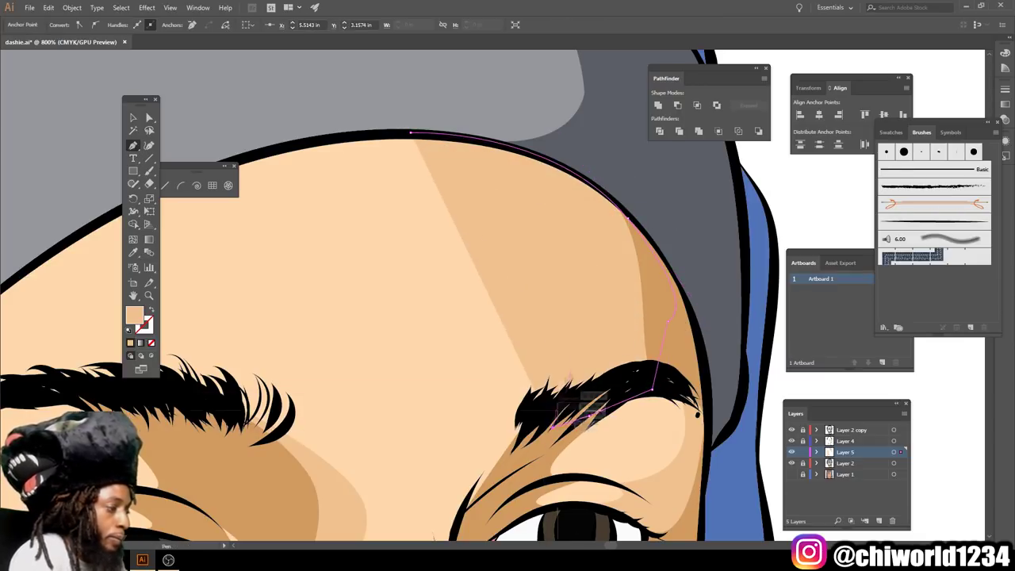
drag(536, 311, 616, 343)
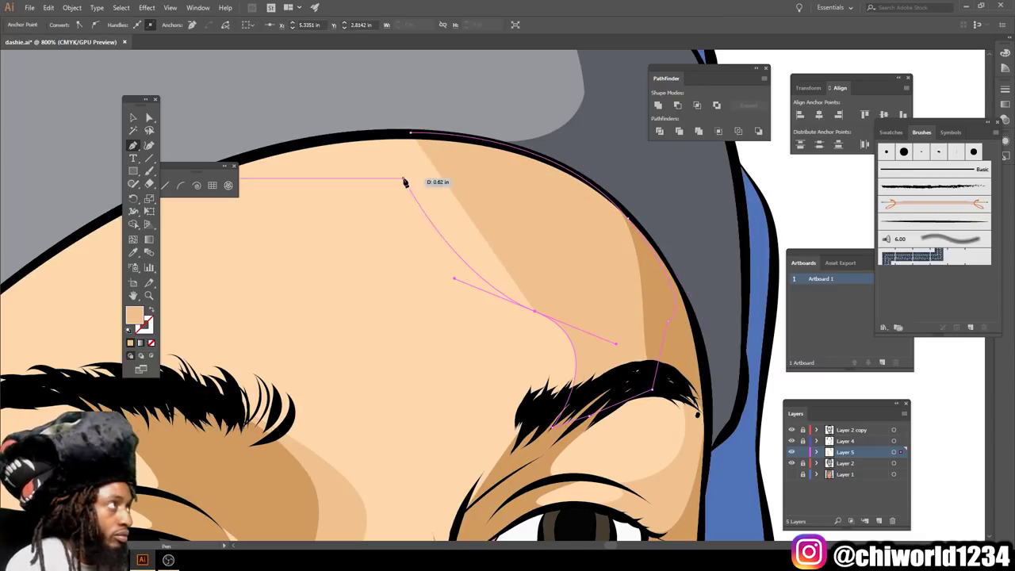
click(499, 237)
click(411, 132)
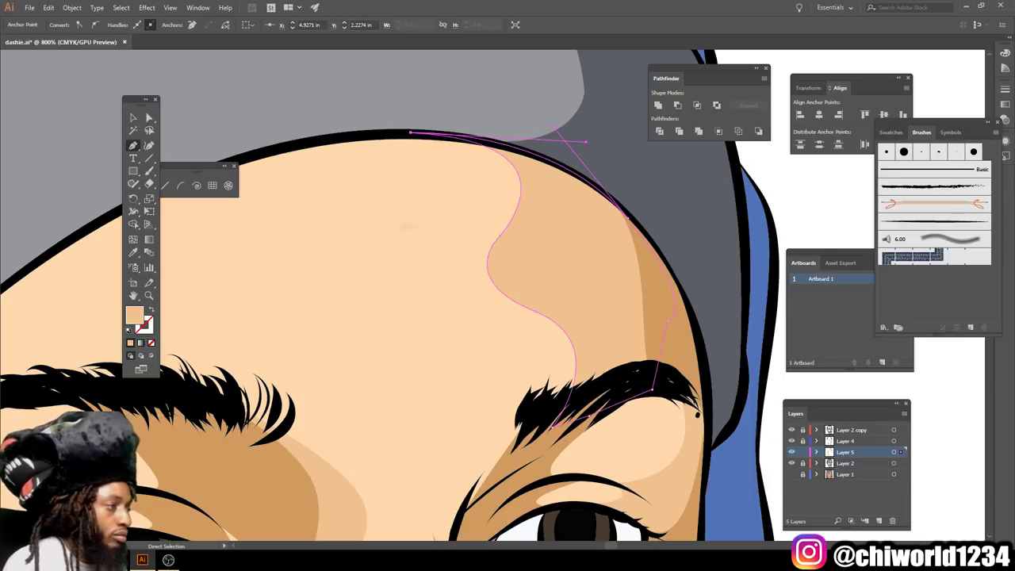
key(ctrl+shift+a)
key(ctrl+0)
key(ctrl+plus)
key(ctrl+plus)
key(ctrl+plus)
scroll(462, 256, up, 2)
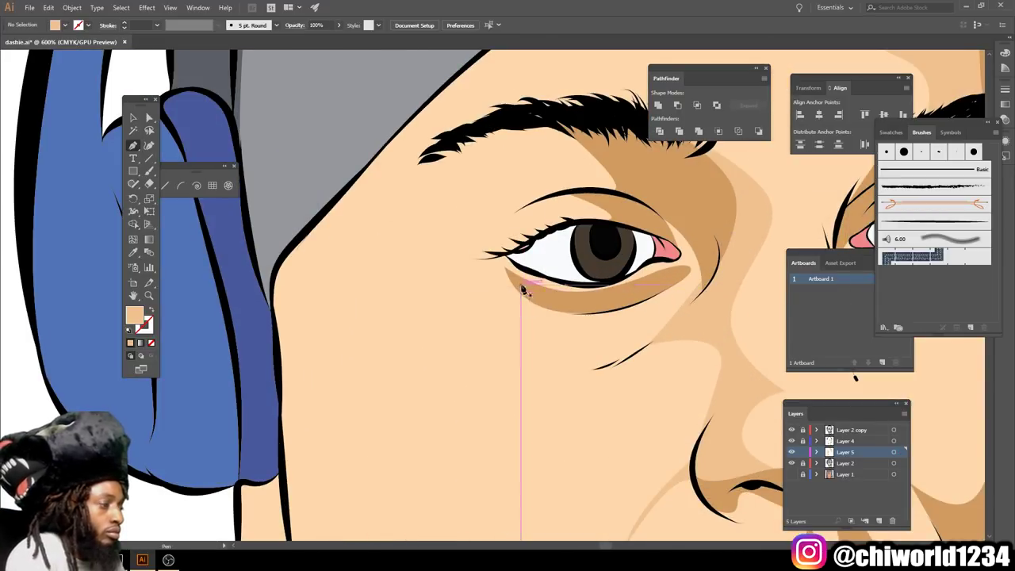
Draw a closed cheek shadow from under the left eye to the lip corner and chin.
click(522, 290)
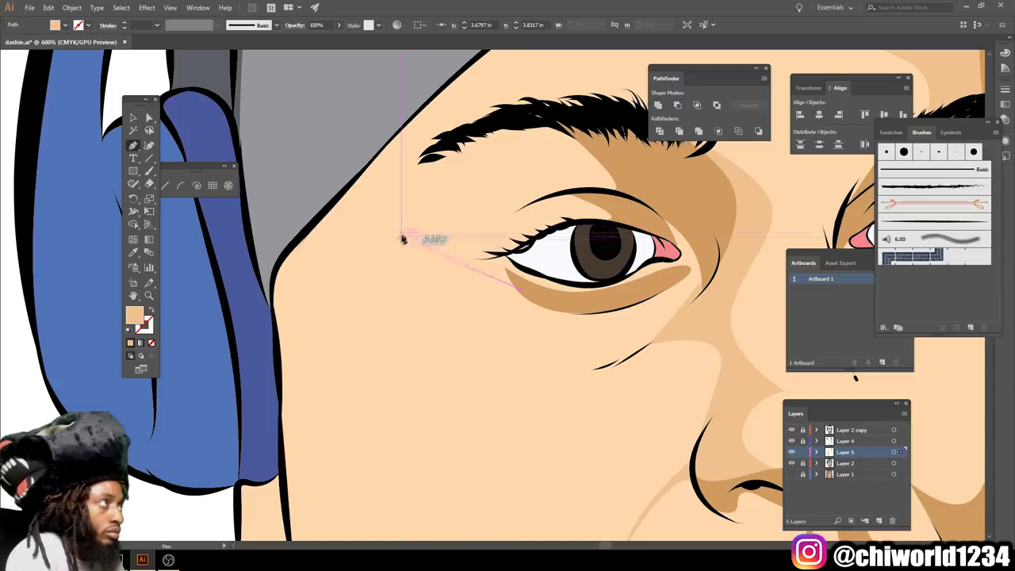
scroll(352, 306, down, 3)
click(386, 260)
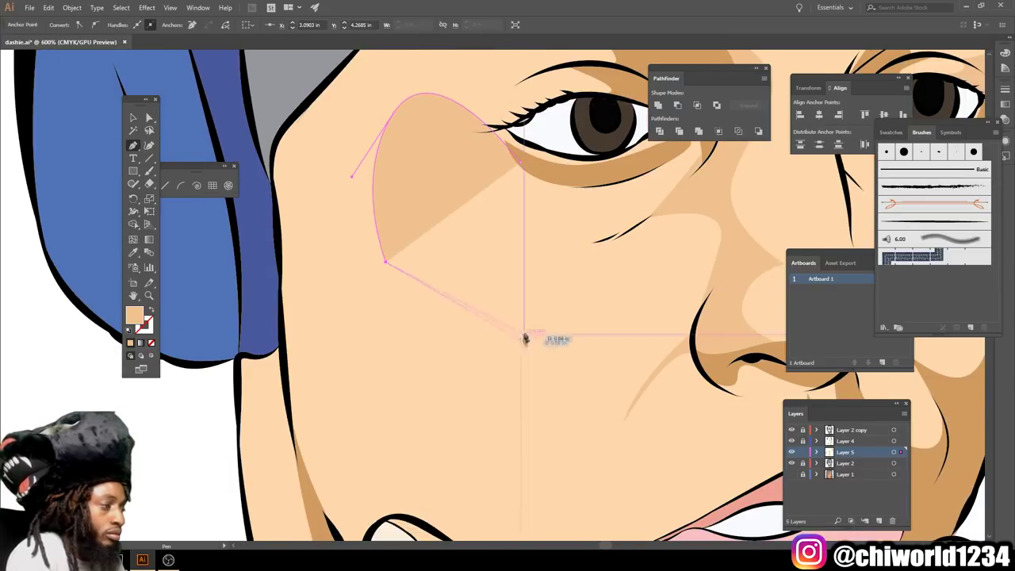
scroll(584, 336, down, 2)
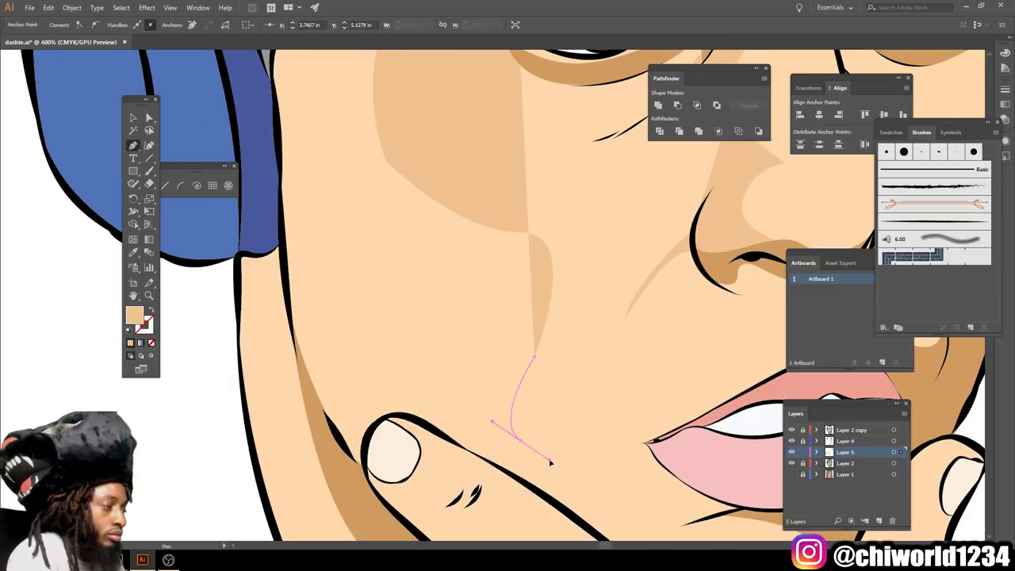
drag(519, 432, 585, 424)
click(588, 407)
click(582, 448)
click(642, 446)
scroll(634, 444, down, 3)
drag(644, 405, 735, 386)
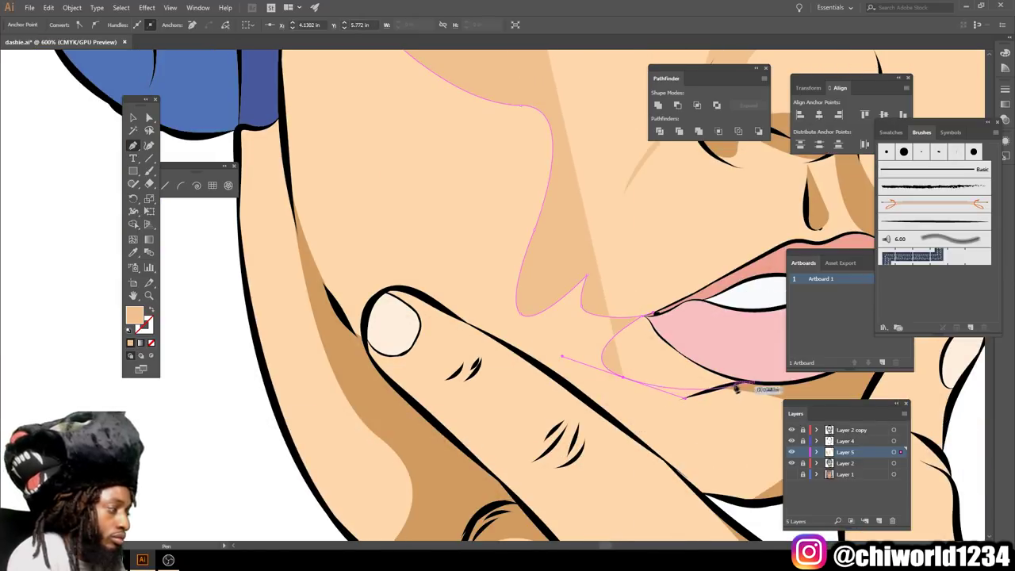
click(650, 451)
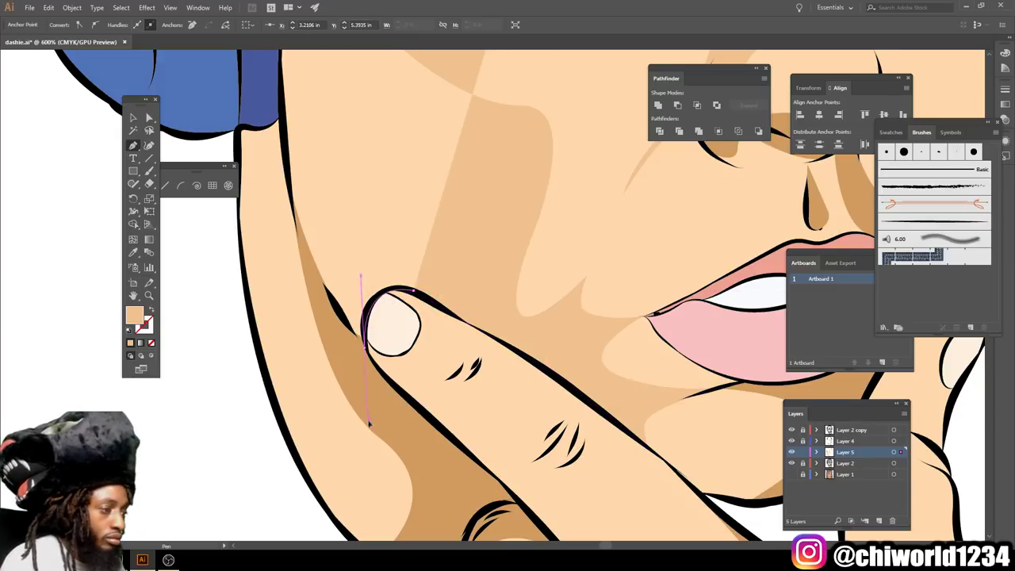
click(349, 284)
scroll(317, 286, up, 4)
click(287, 291)
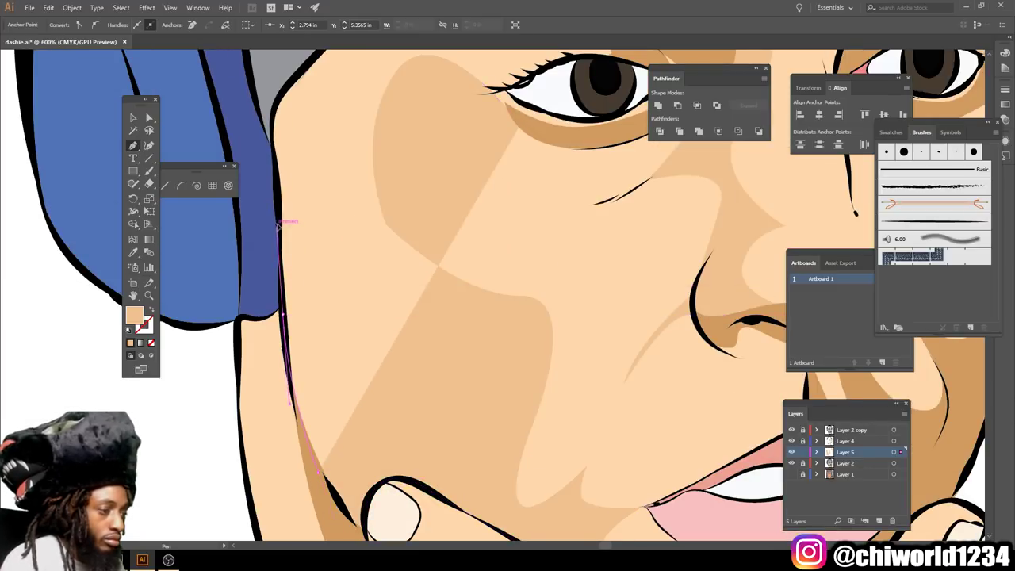
Draw the skin shape from the hood edge over the brow and around the upper eyelid.
scroll(285, 238, up, 2)
scroll(297, 262, up, 2)
click(331, 228)
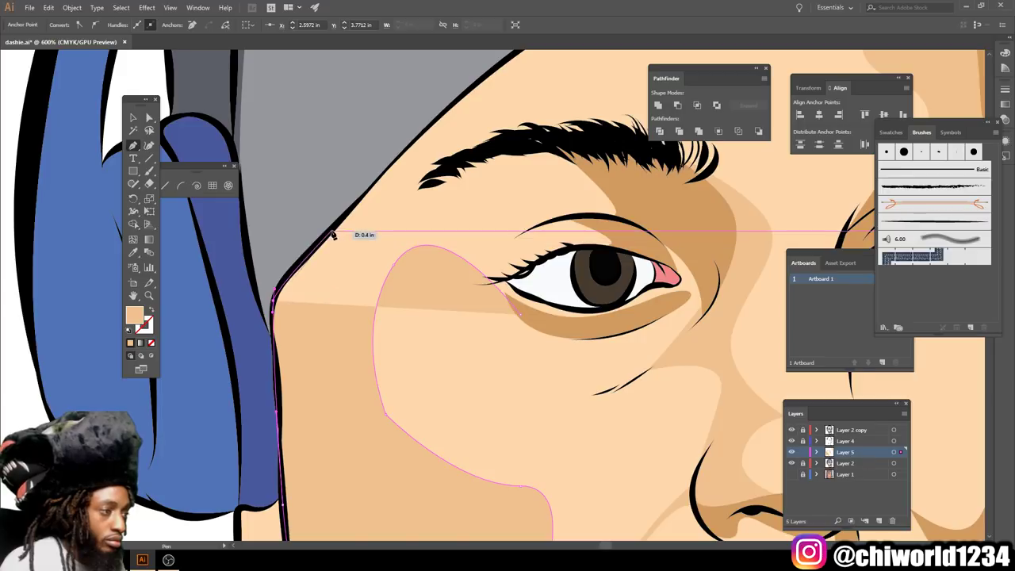
scroll(348, 230, up, 2)
scroll(396, 233, up, 2)
drag(575, 215, 669, 178)
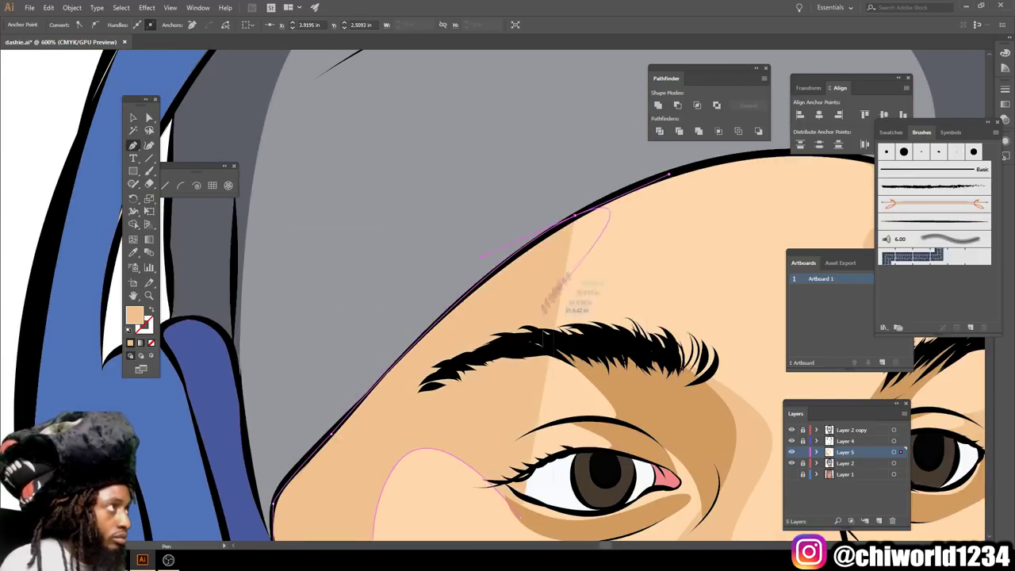
click(577, 215)
scroll(513, 284, down, 1)
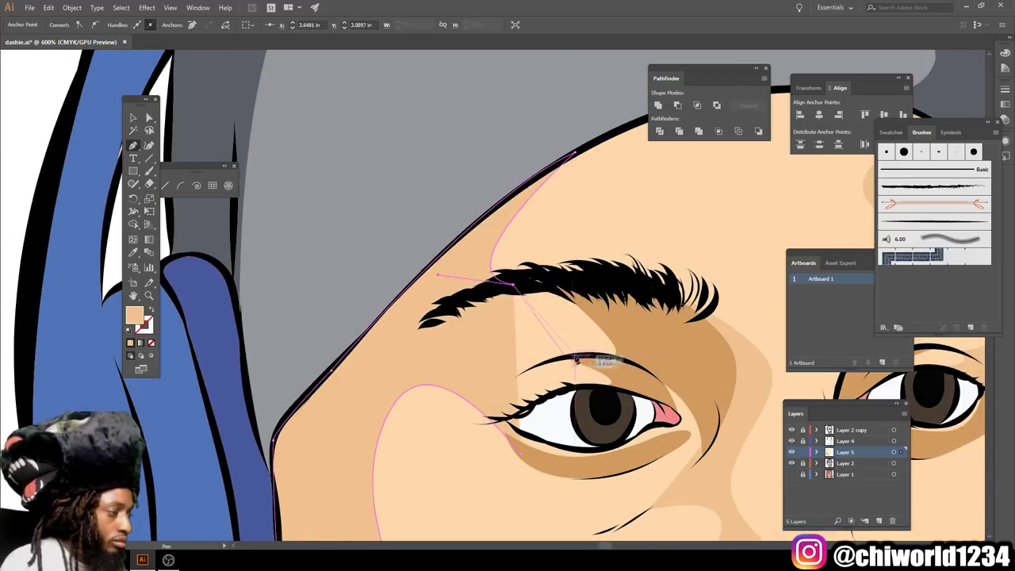
drag(576, 359, 713, 317)
click(540, 394)
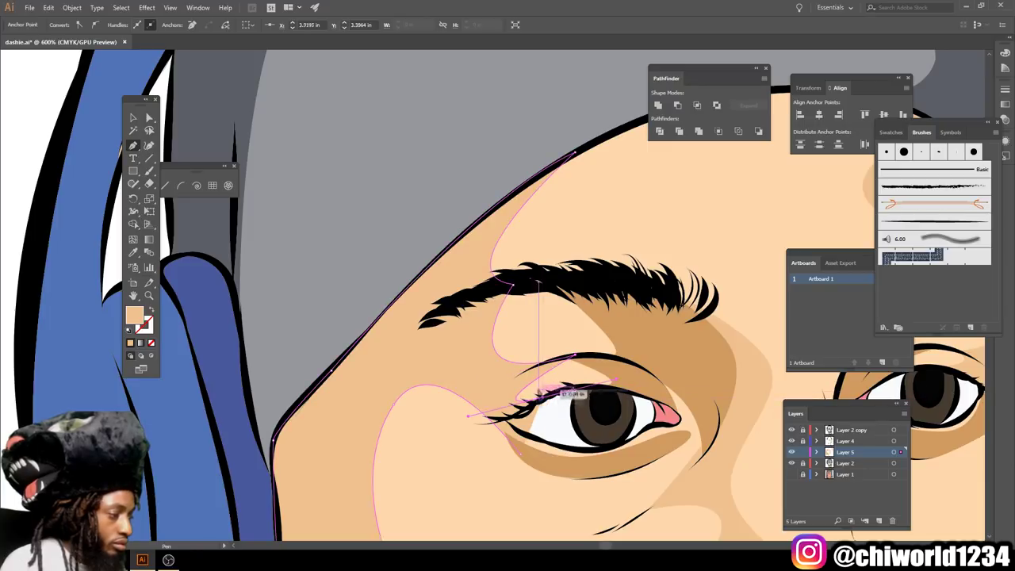
key(ctrl+0)
scroll(545, 381, up, 5)
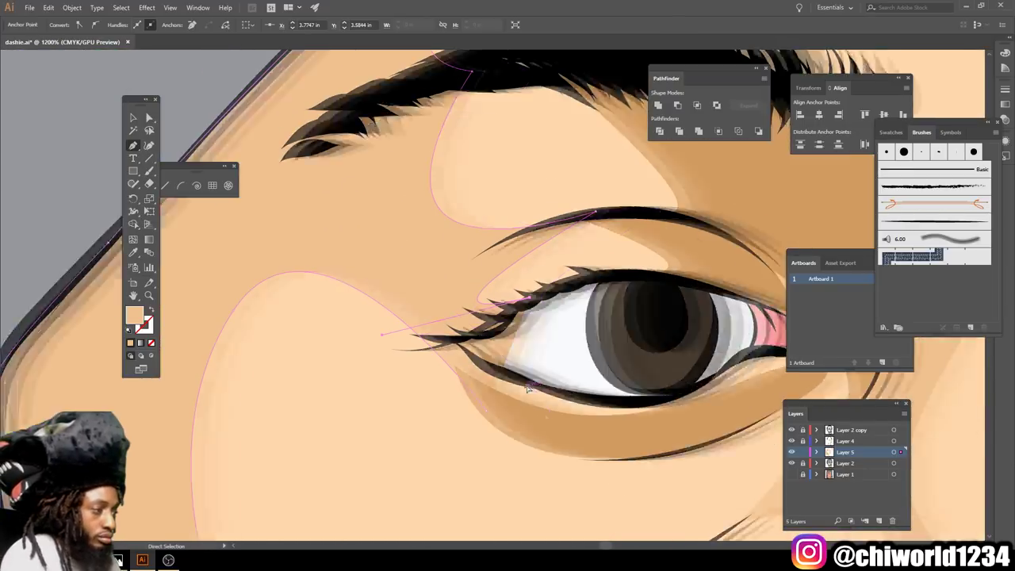
drag(545, 360, 552, 387)
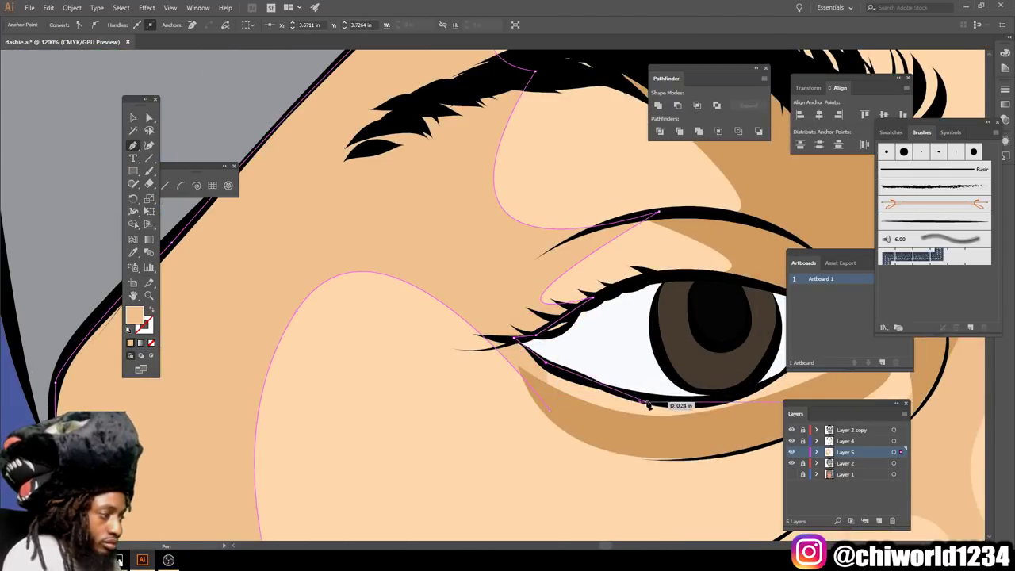
ctrl+click(618, 432)
key(ctrl+1)
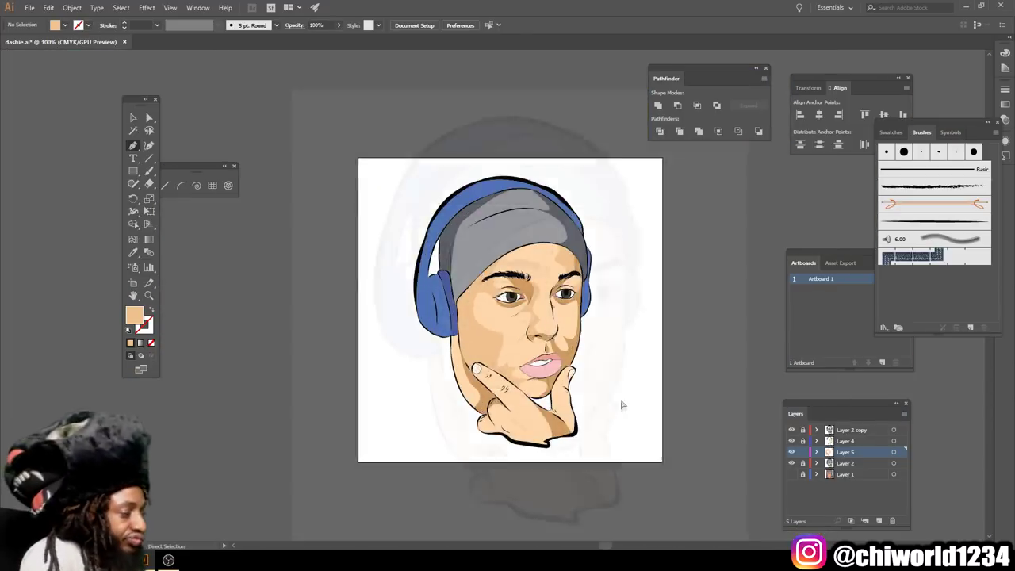
Draw two closed shadow shapes along the thumb and the adjoining finger edge.
scroll(623, 405, up, 2)
scroll(668, 412, up, 2)
scroll(641, 389, up, 2)
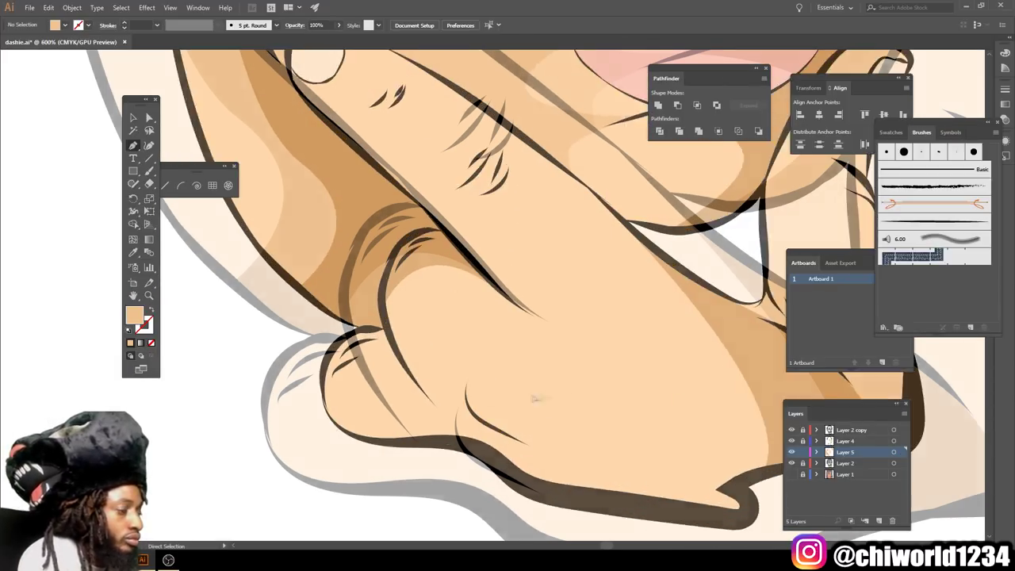
scroll(534, 398, up, 1)
click(278, 382)
drag(341, 337, 370, 342)
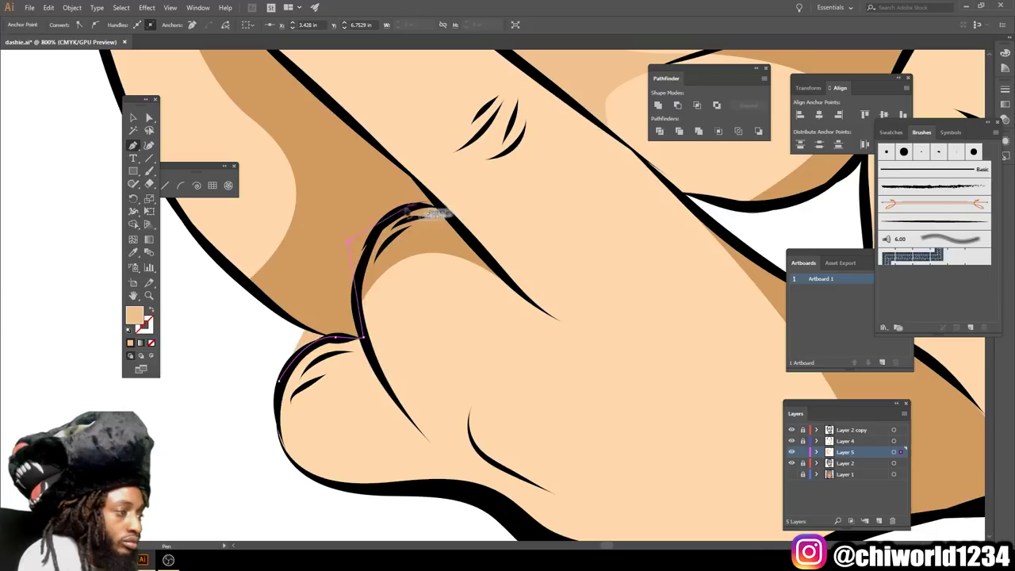
click(491, 268)
click(619, 364)
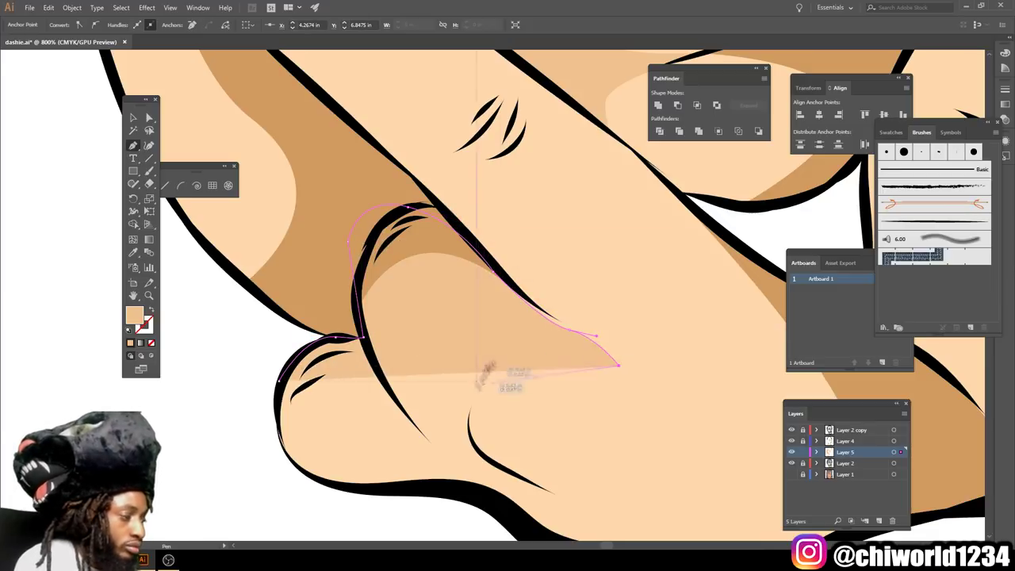
drag(469, 432, 511, 517)
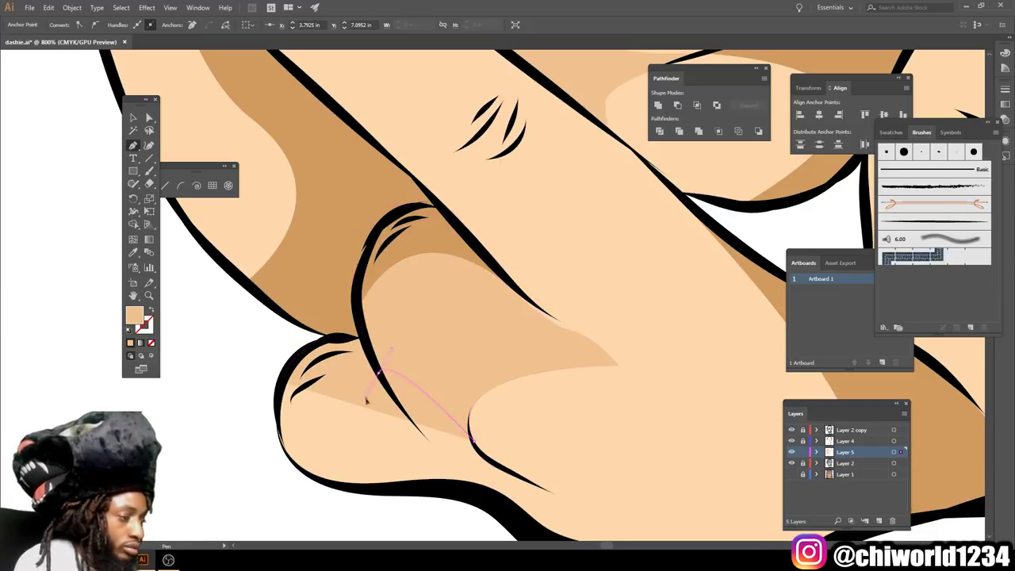
drag(379, 372, 383, 375)
drag(381, 436, 381, 436)
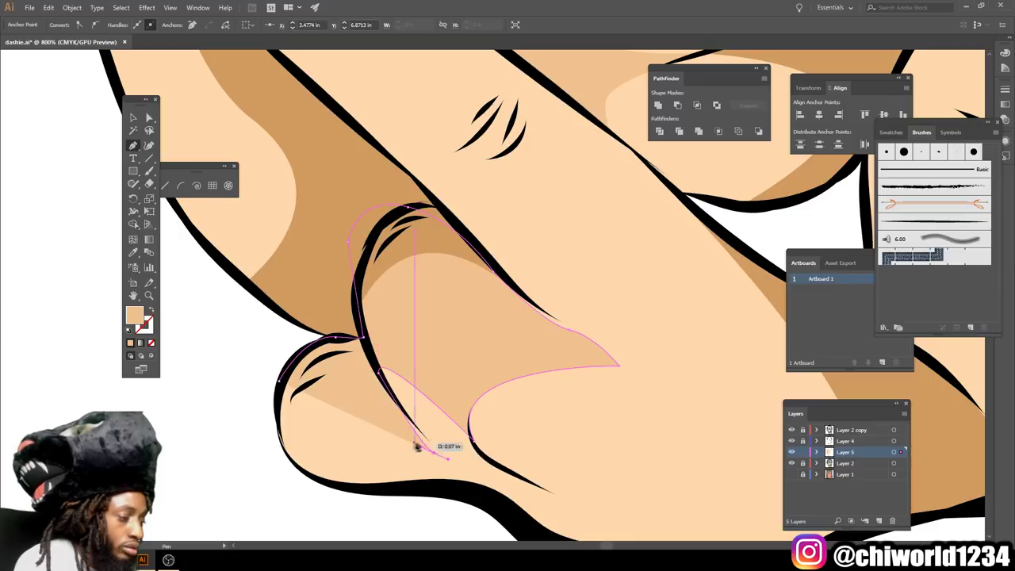
click(379, 373)
drag(448, 461, 477, 481)
click(341, 424)
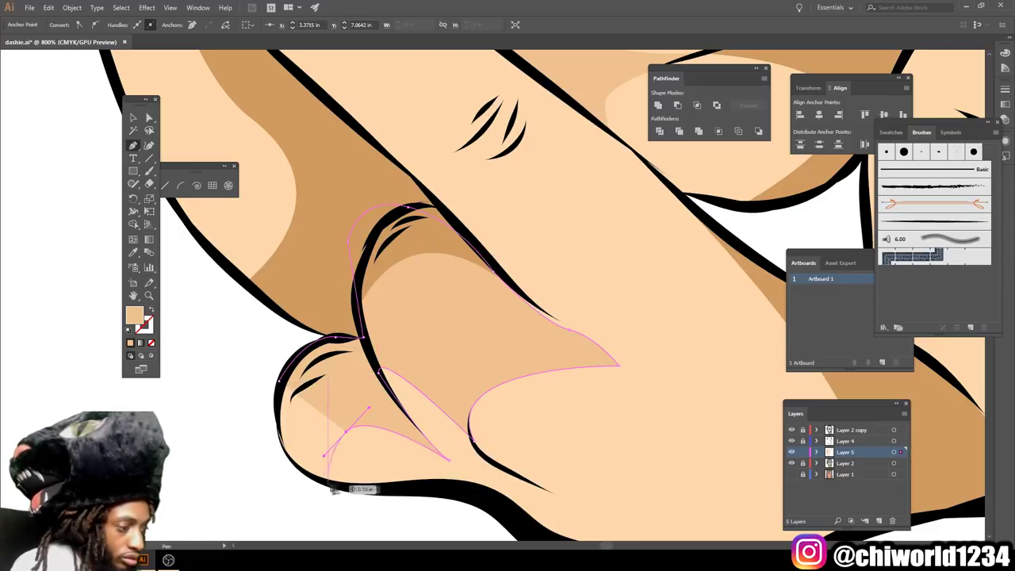
Trace a shadow under the fingernail and down the finger past the knuckle creases.
click(293, 466)
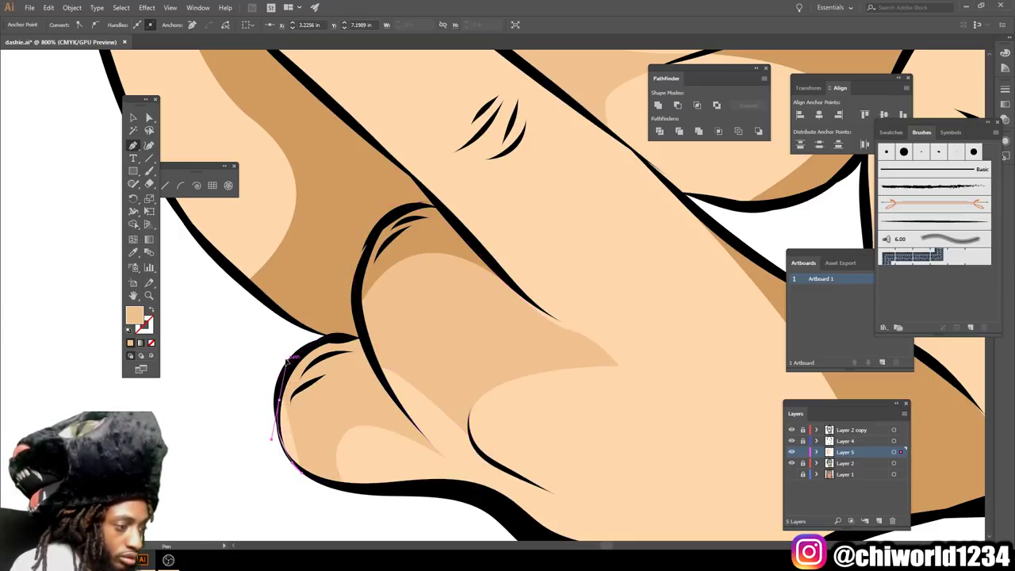
key(ctrl+0)
scroll(435, 231, up, 2)
scroll(381, 238, up, 2)
scroll(378, 275, up, 2)
scroll(340, 236, up, 2)
click(316, 250)
drag(412, 340, 464, 346)
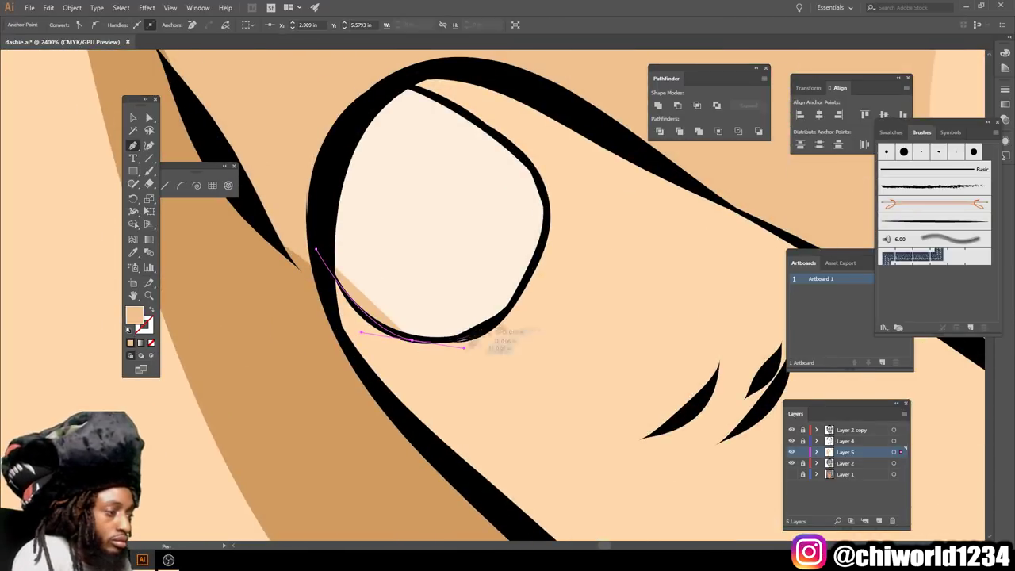
drag(502, 319, 530, 270)
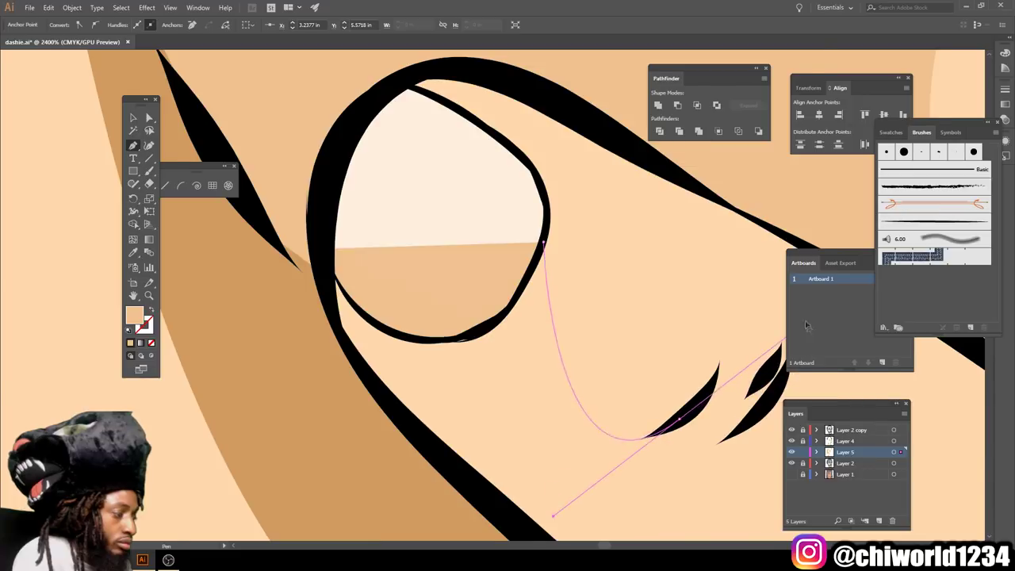
key(ctrl+minus)
drag(479, 296, 562, 230)
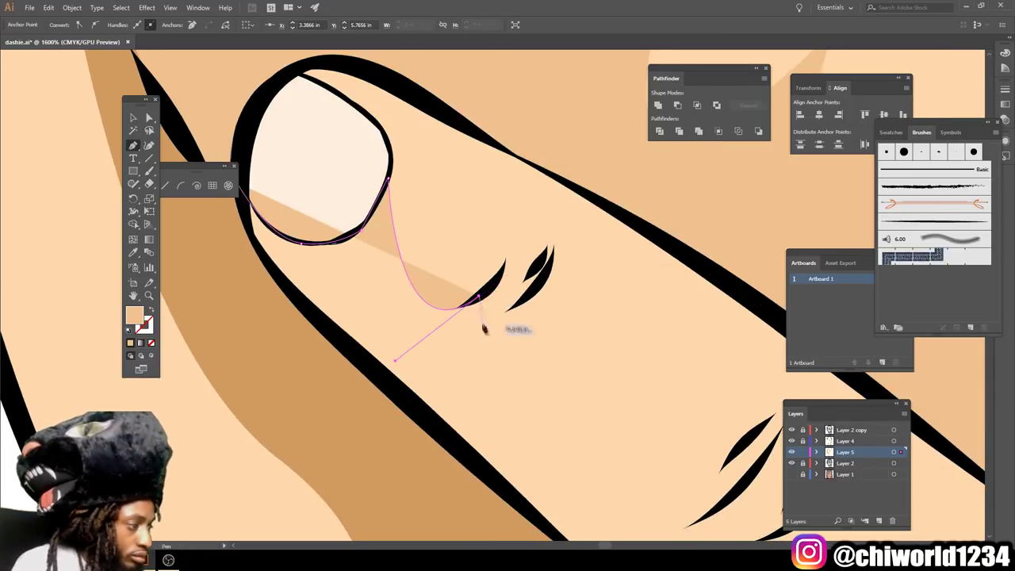
drag(527, 294, 494, 354)
key(ctrl+minus)
key(ctrl+minus)
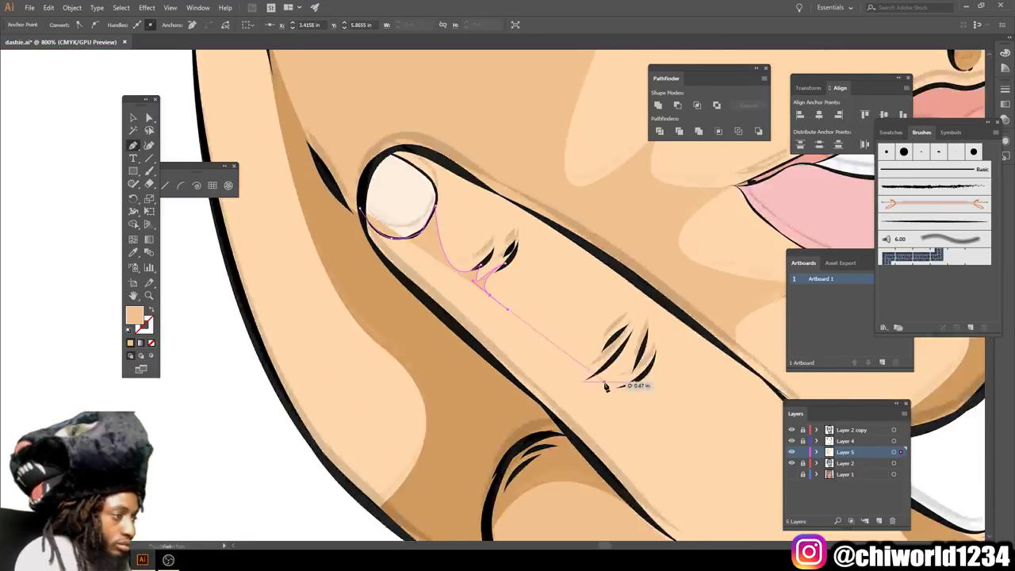
key(ctrl+plus)
drag(583, 368, 632, 342)
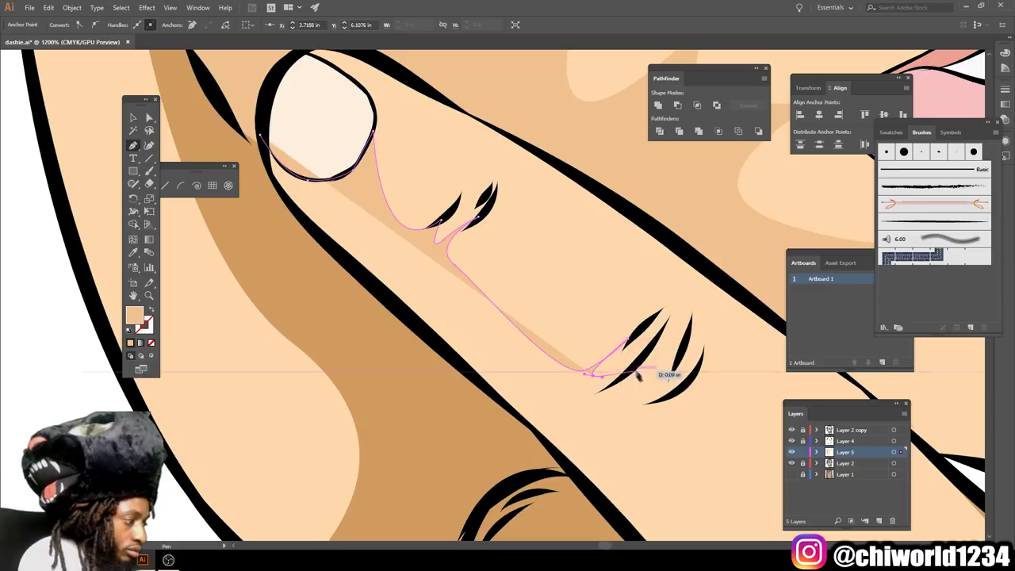
drag(608, 408, 716, 443)
key(ctrl+minus)
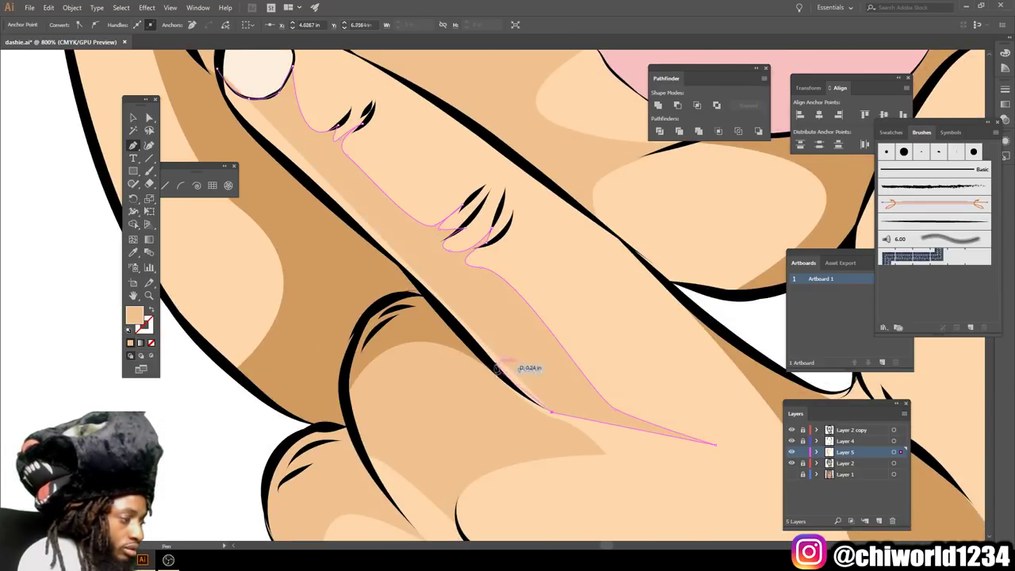
scroll(397, 332, up, 2)
scroll(252, 269, up, 2)
key(ctrl+minus)
key(ctrl+shift+a)
key(ctrl+minus)
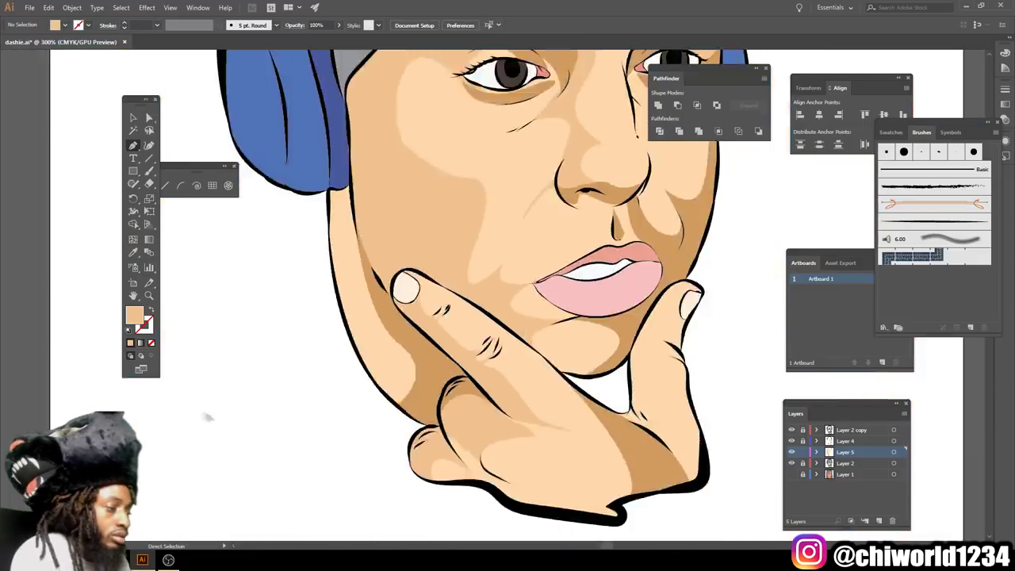
key(ctrl+minus)
key(ctrl+plus)
key(ctrl+plus)
key(ctrl+plus)
key(ctrl+plus)
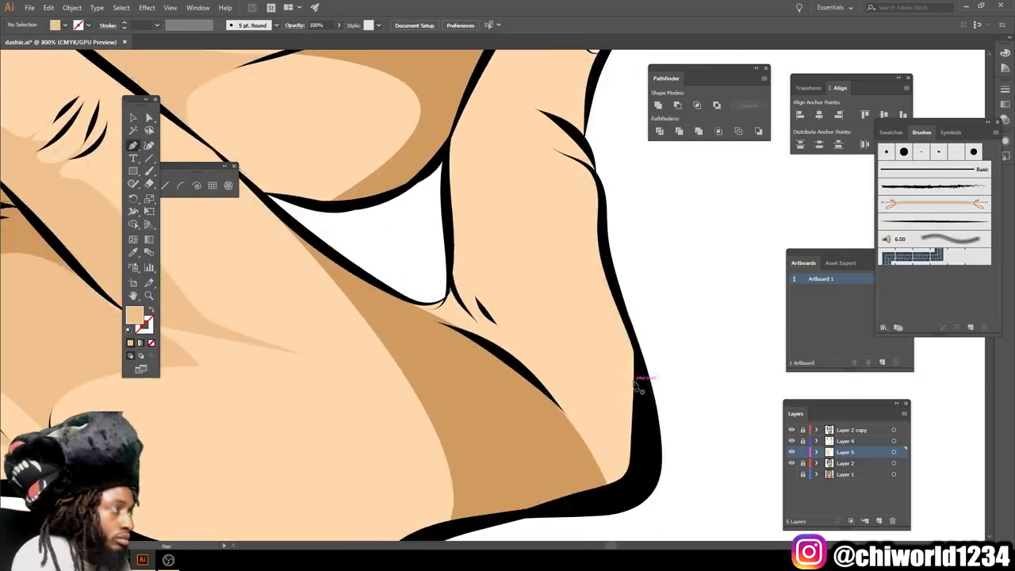
key(ctrl+plus)
Continue the finger shadow up past the chin and along the hand's outer edge, closing it.
click(726, 372)
drag(418, 205, 454, 171)
scroll(454, 230, up, 1)
scroll(455, 230, up, 2)
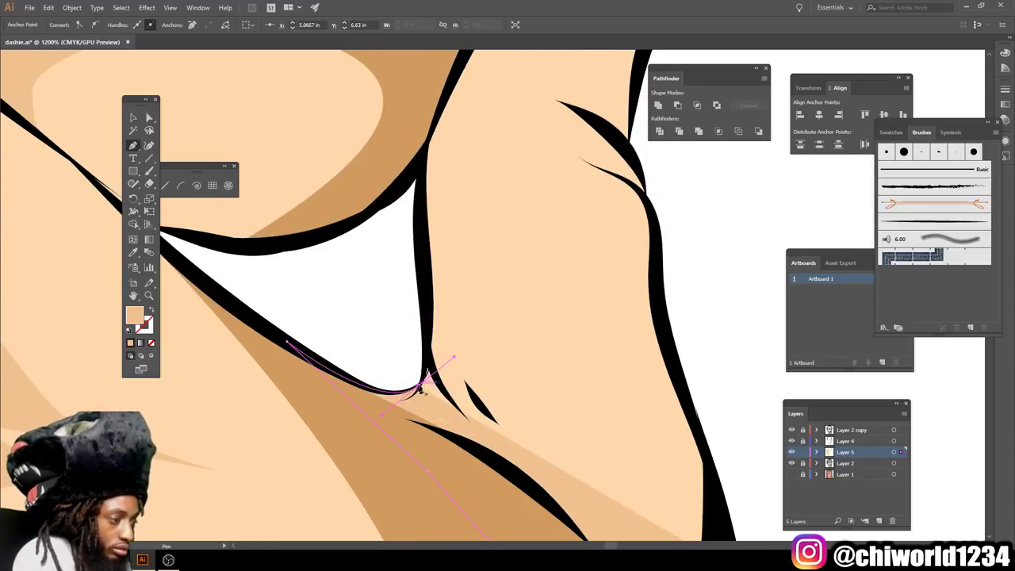
drag(426, 241, 412, 151)
scroll(413, 150, up, 1)
scroll(413, 150, up, 2)
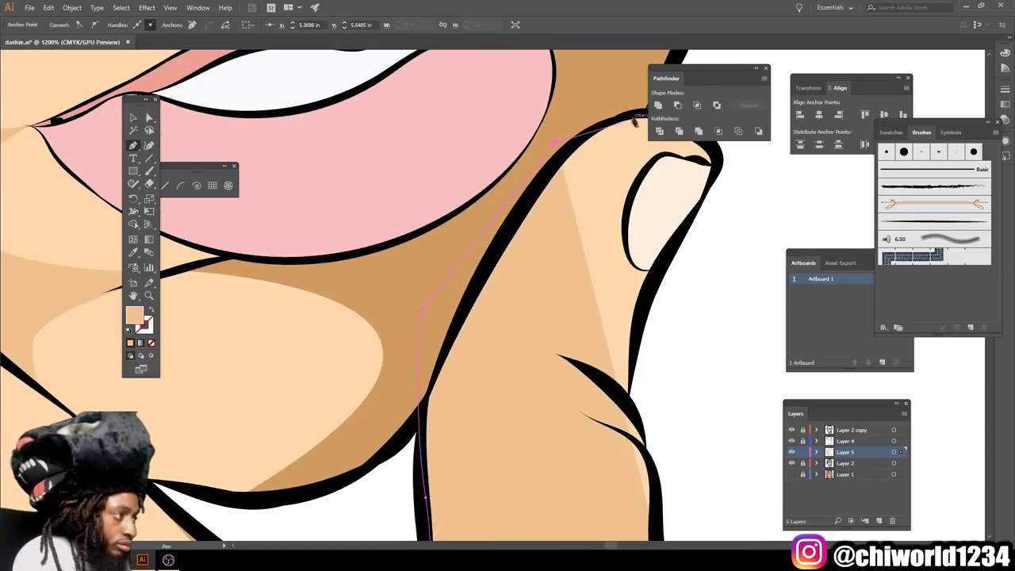
drag(631, 115, 521, 214)
drag(519, 396, 640, 430)
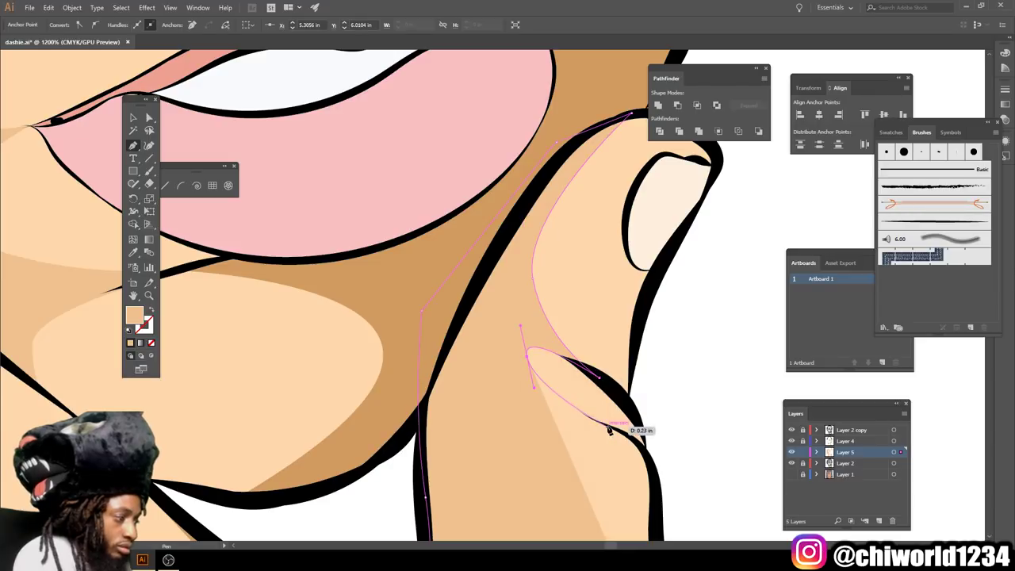
scroll(509, 465, down, 4)
key(ctrl+minus)
drag(679, 356, 725, 402)
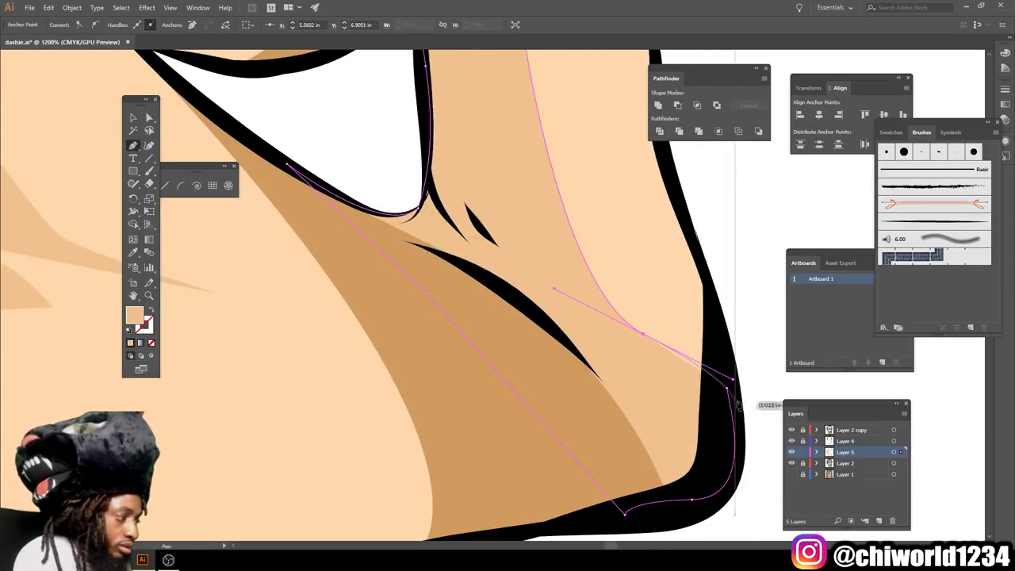
ctrl+click(757, 334)
key(ctrl+minus)
key(ctrl+minus)
key(ctrl+minus)
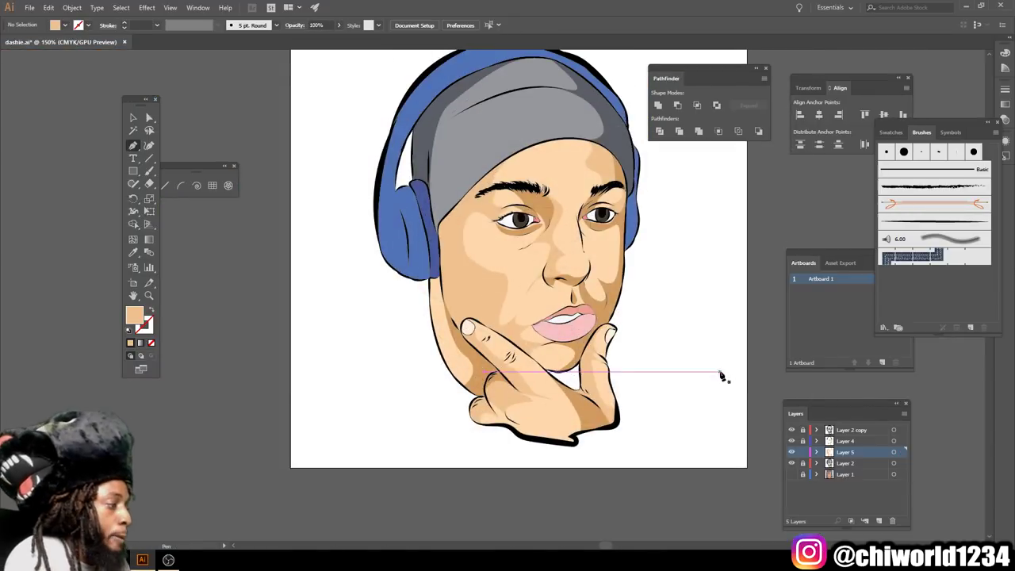
key(ctrl+plus)
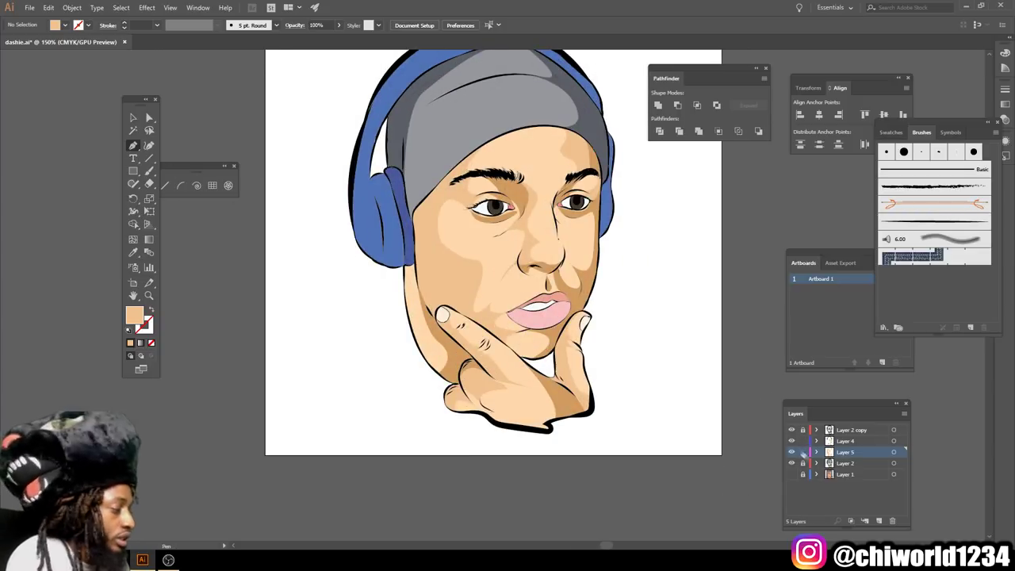
Select all the shading shapes on Layer 5 and open the Edit menu's colour options.
click(134, 119)
key(ctrl+a)
key(ctrl+plus)
key(ctrl+plus)
click(48, 7)
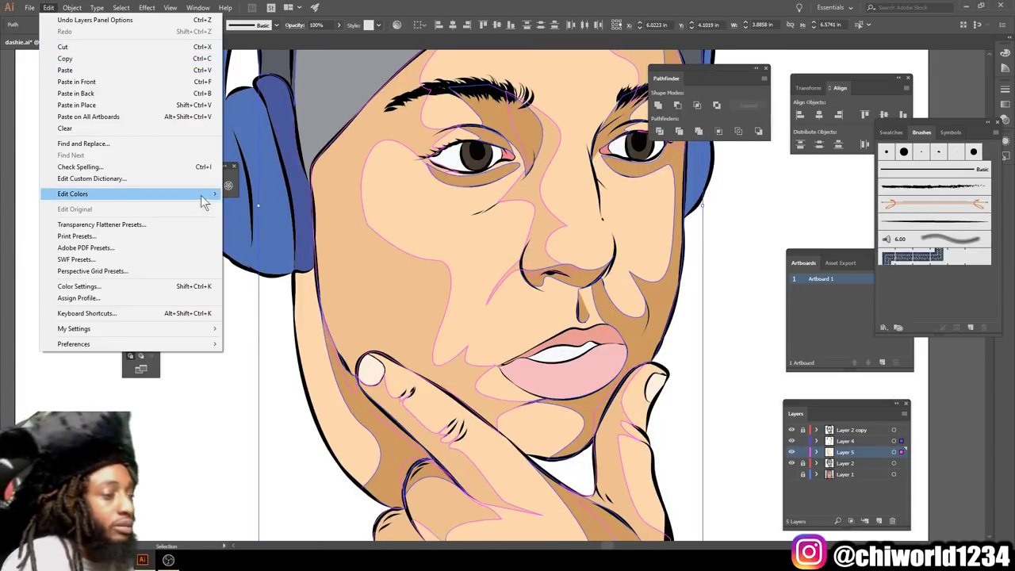
Recolor the skin shading with the 3 color job preset and confirm.
click(166, 240)
key(Return)
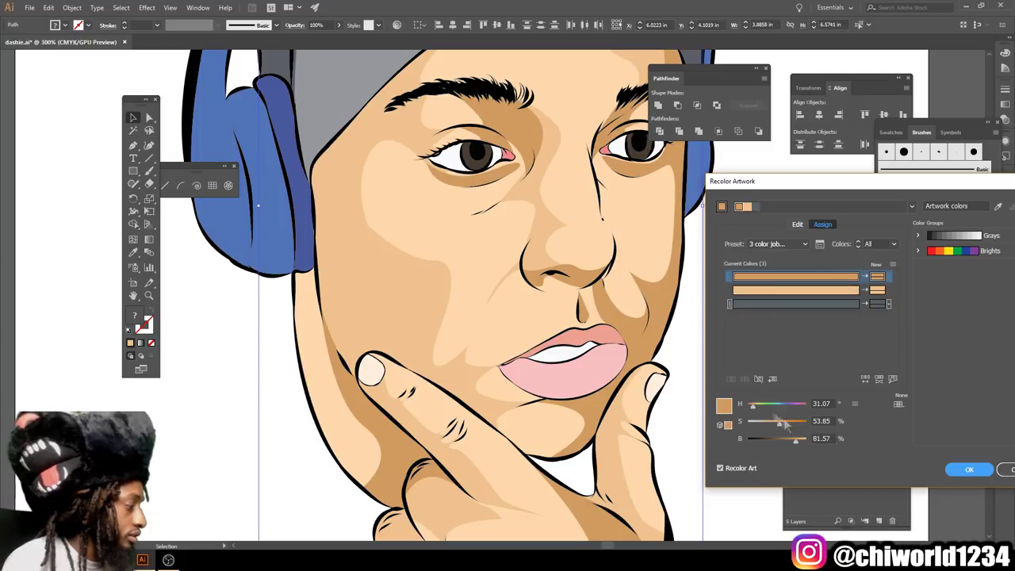
click(969, 468)
key(ctrl+0)
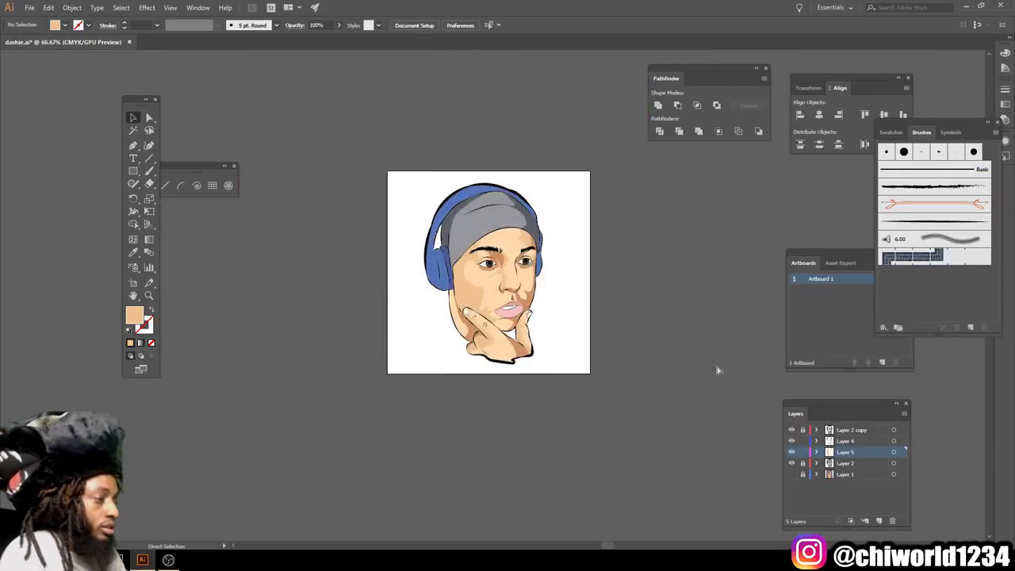
key(ctrl+plus)
key(ctrl+plus)
key(ctrl+plus)
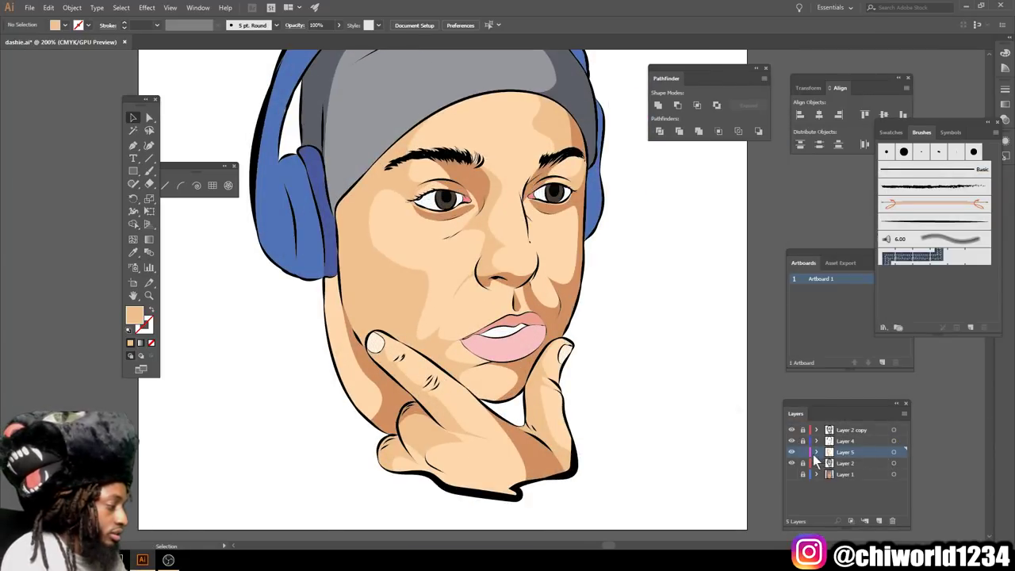
Create Layer 6 and move it directly above Layer 4 in the Layers panel.
click(879, 521)
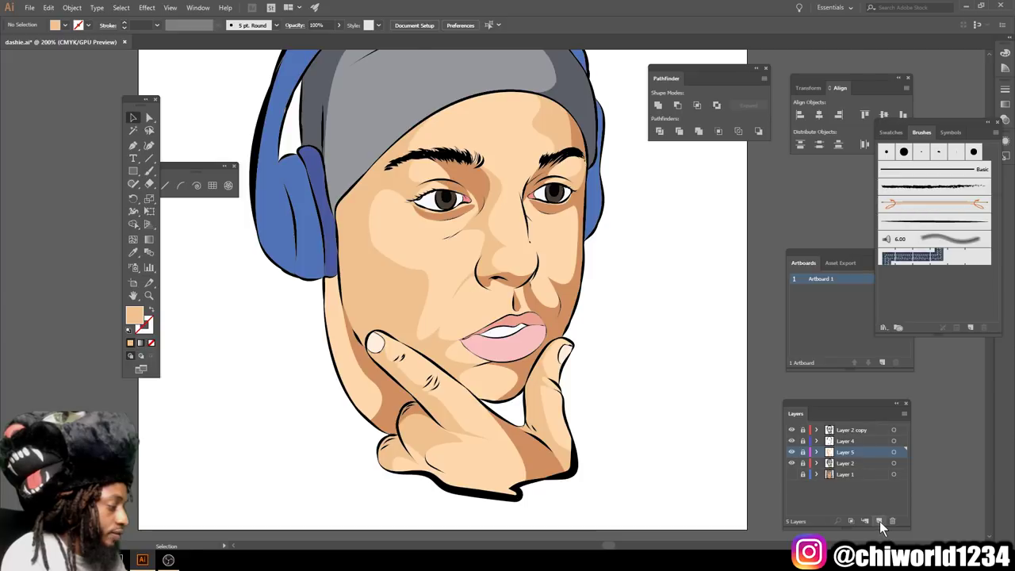
scroll(616, 368, up, 5)
scroll(558, 360, up, 2)
scroll(558, 361, down, 2)
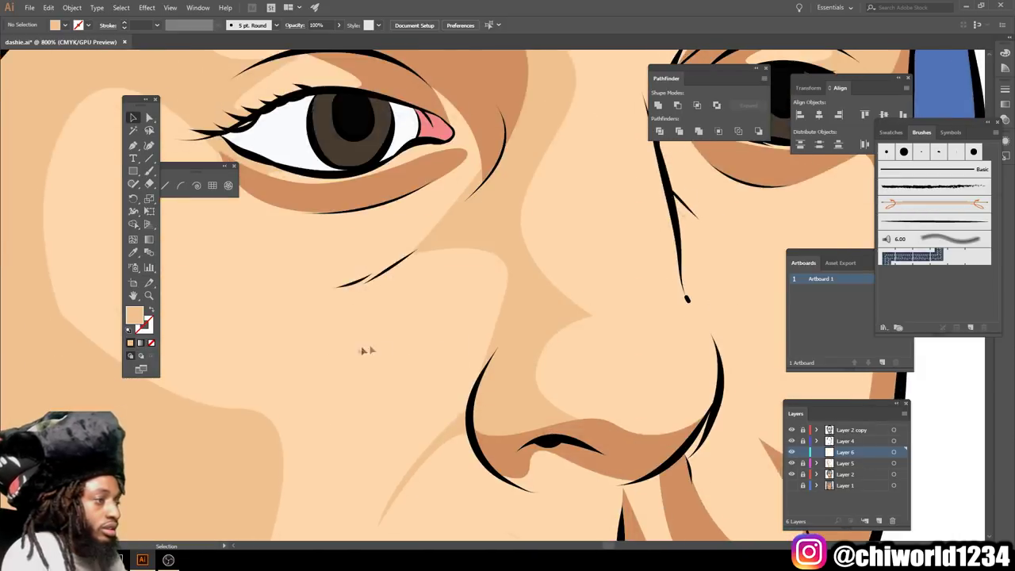
scroll(362, 346, up, 5)
scroll(325, 356, left, 3)
scroll(328, 356, up, 2)
scroll(323, 340, up, 2)
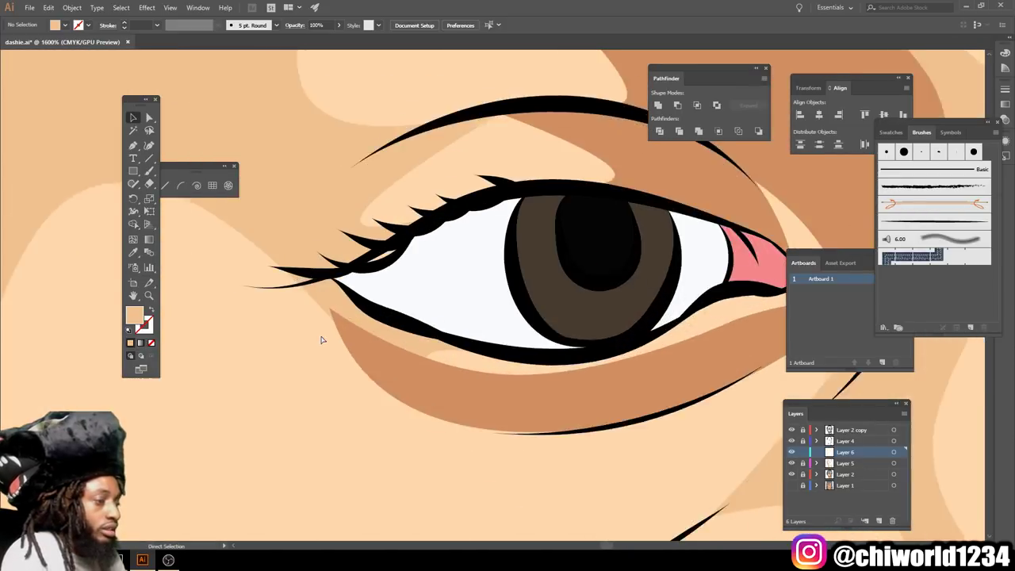
scroll(323, 317, up, 3)
scroll(319, 298, up, 2)
scroll(286, 325, up, 2)
scroll(277, 335, left, 2)
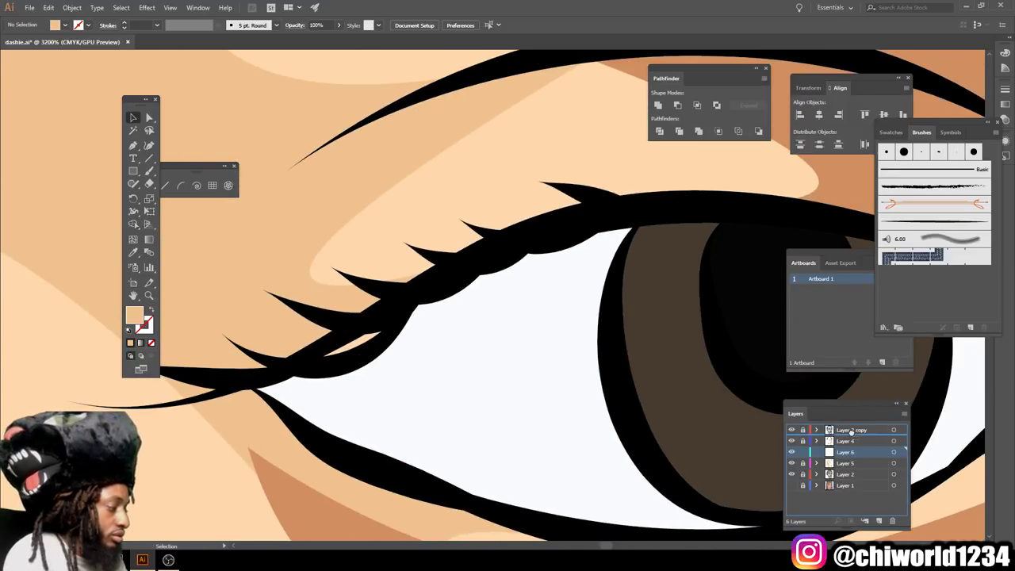
drag(850, 431, 850, 436)
scroll(675, 413, right, 2)
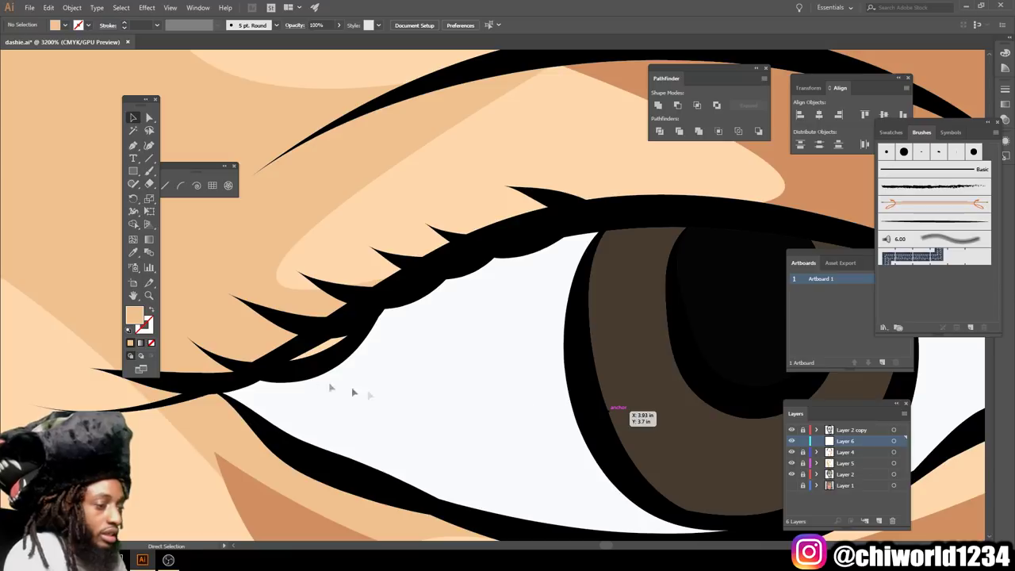
Set a grey-blue fill and draw a shadow shape along the first eye's upper lid and lashes.
double_click(133, 314)
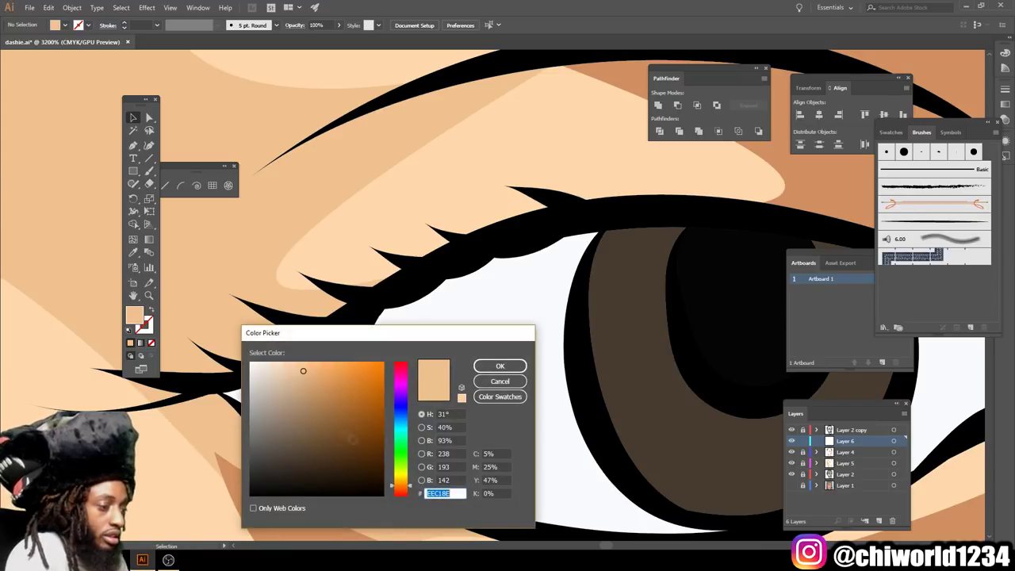
drag(397, 445, 405, 420)
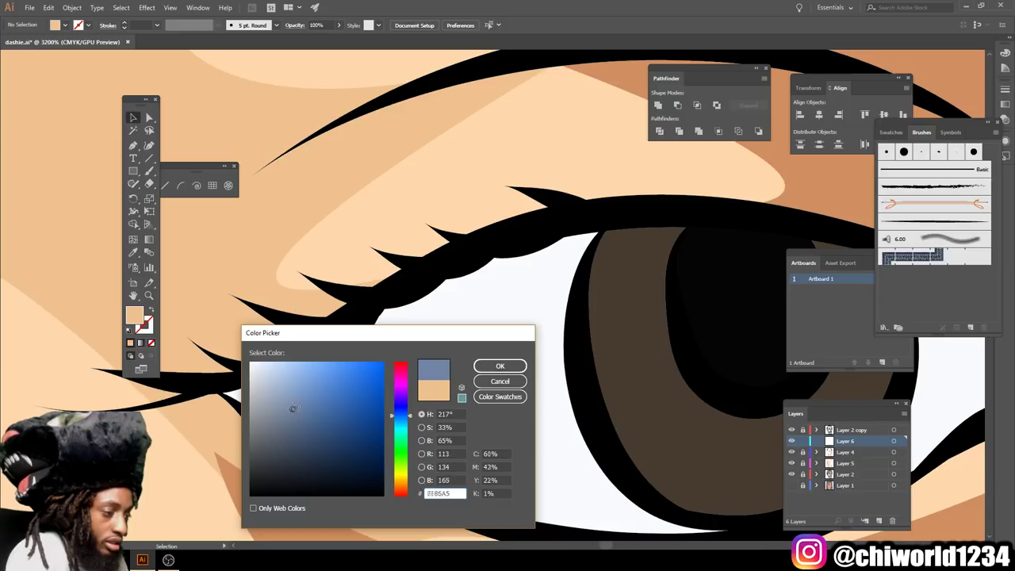
click(496, 365)
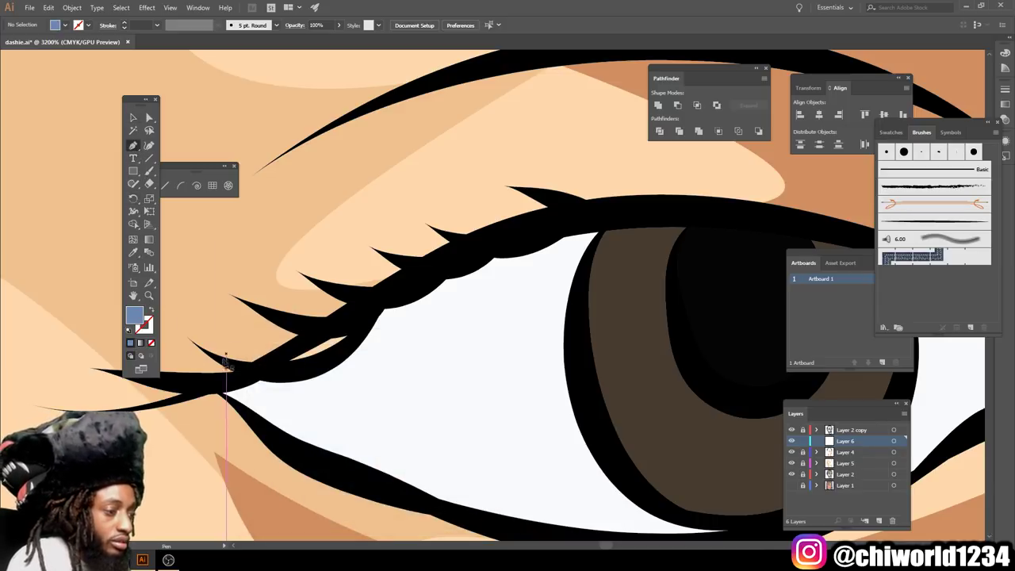
click(210, 382)
drag(388, 300, 402, 279)
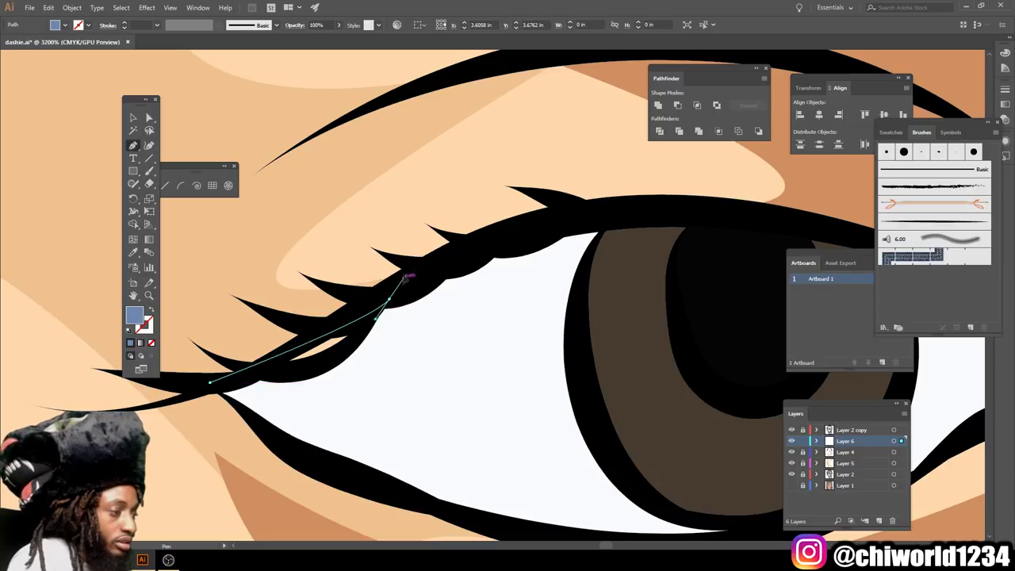
drag(591, 217, 612, 225)
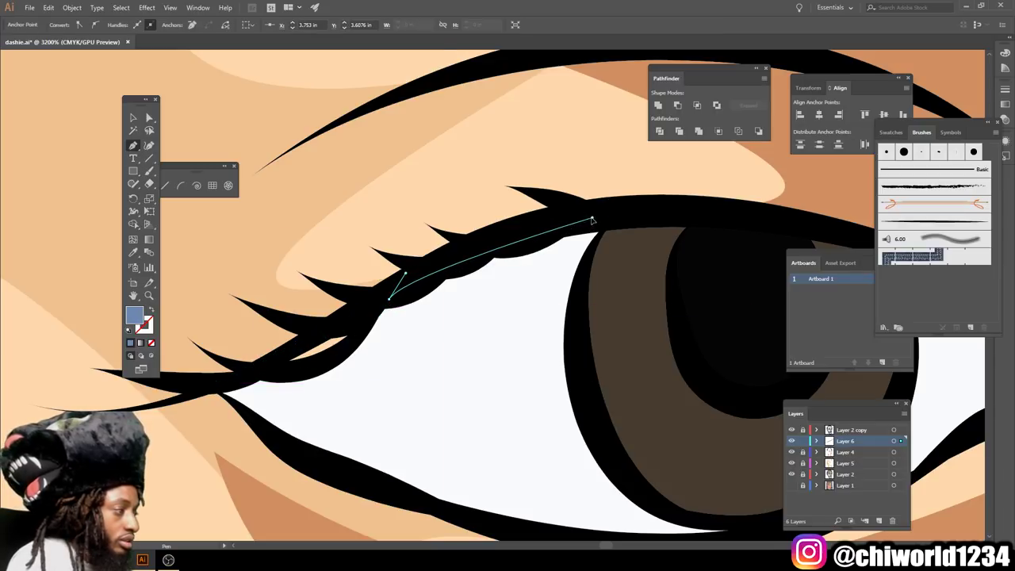
click(608, 221)
click(570, 315)
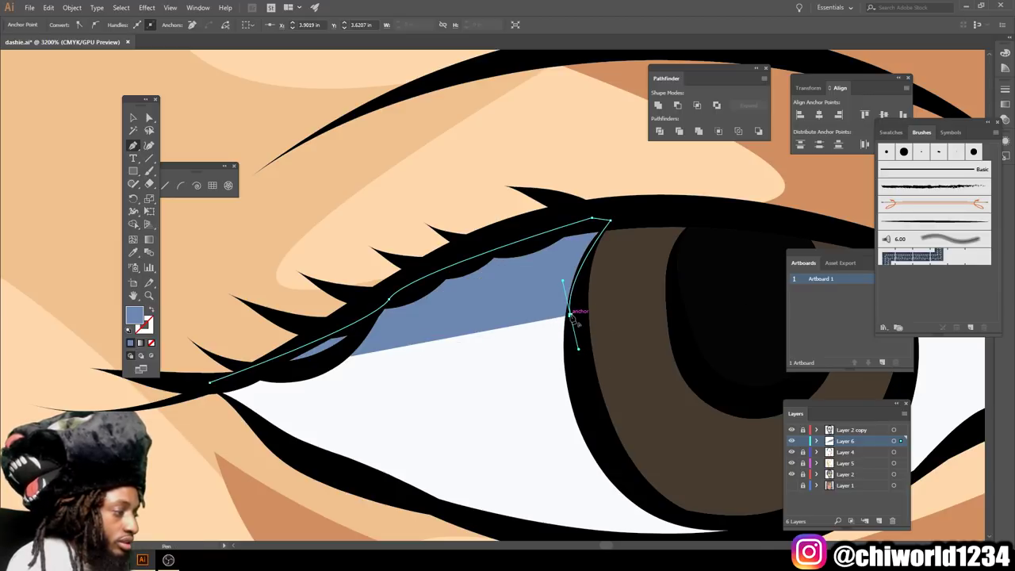
click(325, 372)
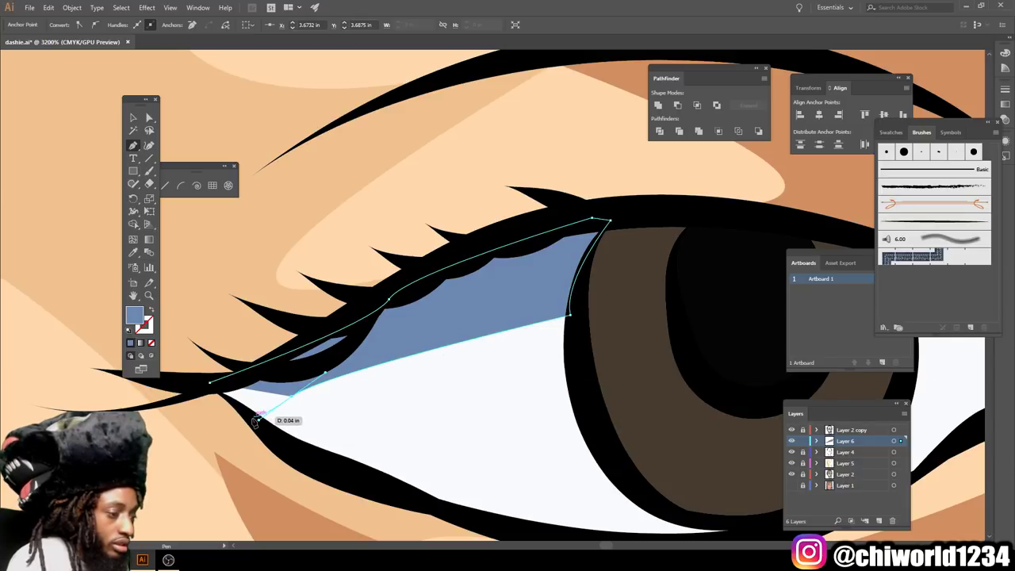
click(247, 420)
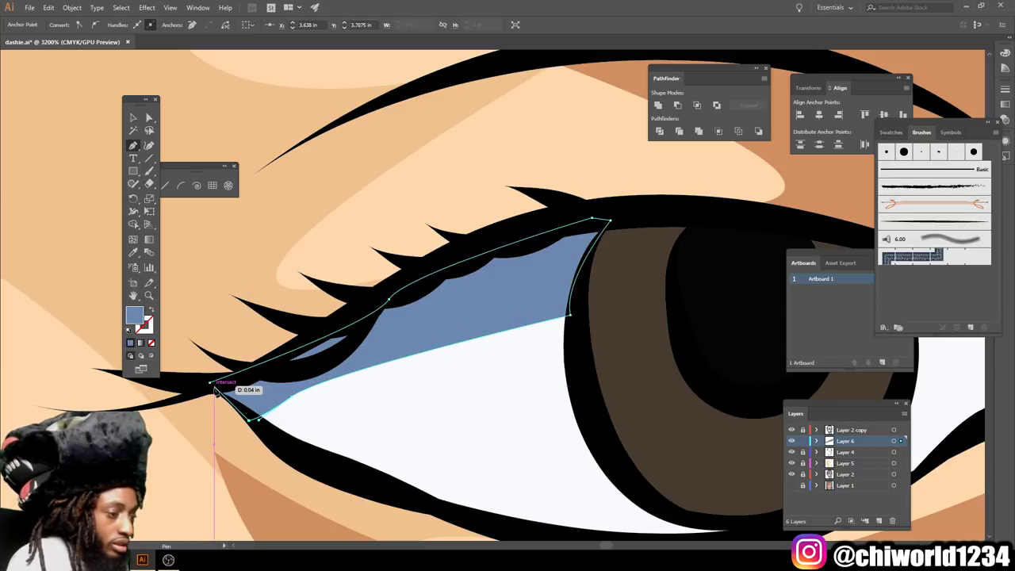
drag(210, 390, 198, 390)
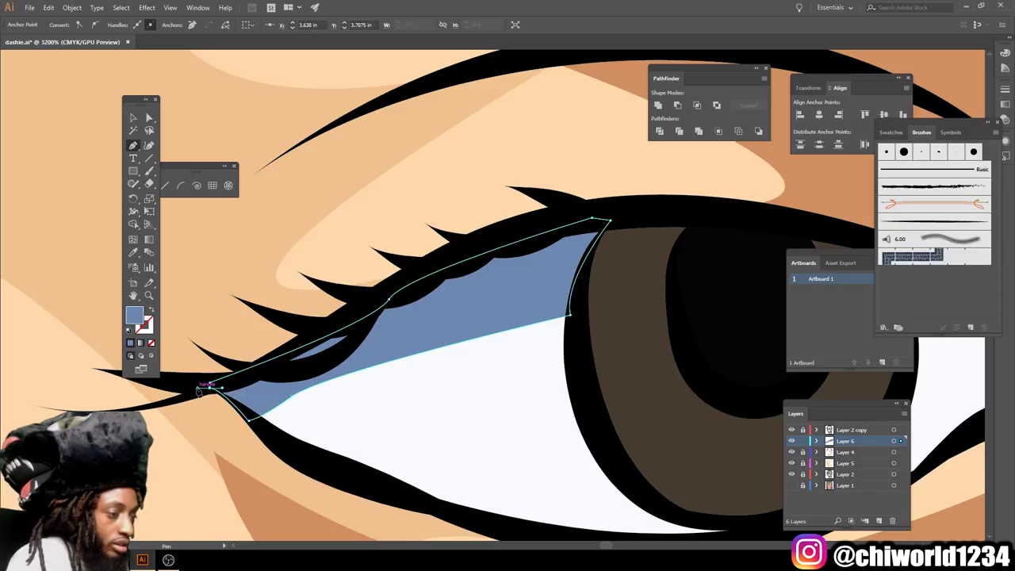
ctrl+click(642, 215)
Add a small grey-blue shadow beside the pink inner corner of the eye.
scroll(644, 219, down, 3)
scroll(478, 229, up, 2)
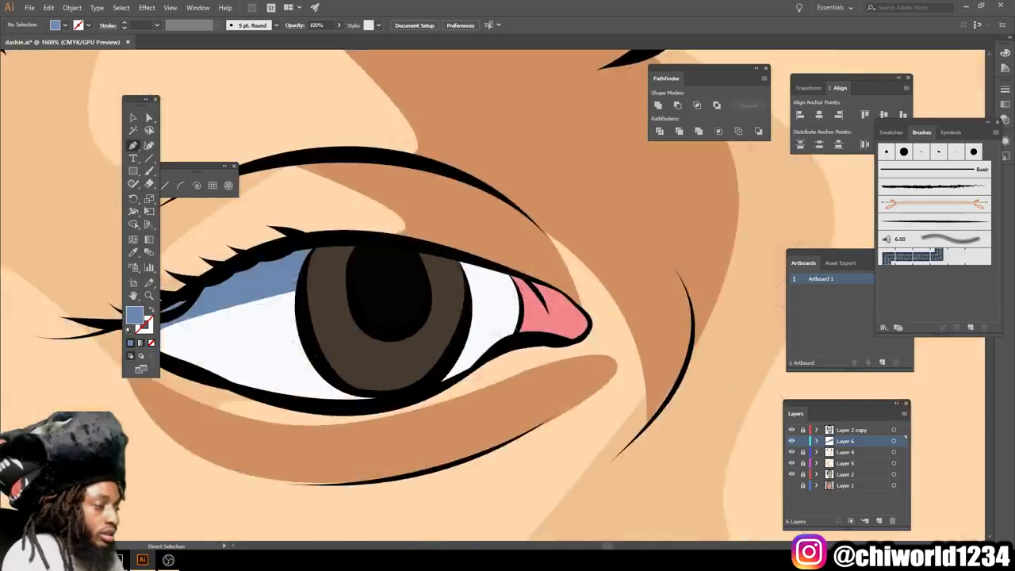
scroll(478, 229, up, 2)
click(471, 231)
mouse_move(511, 335)
mouse_down()
mouse_move(681, 339)
mouse_move(682, 357)
mouse_up()
click(662, 349)
click(616, 267)
click(503, 235)
click(471, 232)
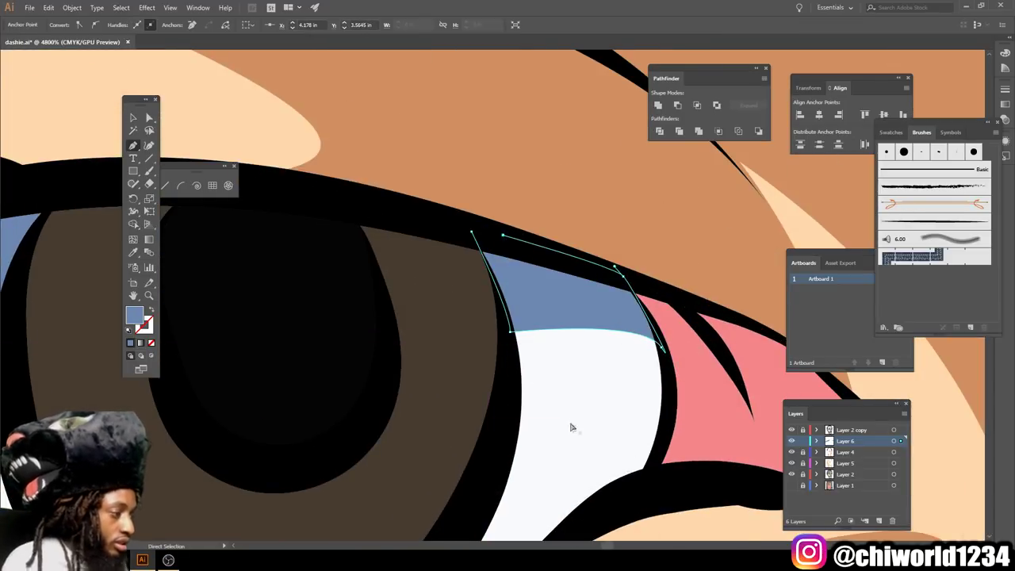
Draw a grey-blue shadow across the top of the other eye's white.
scroll(570, 427, down, 3)
scroll(570, 427, down, 1)
scroll(325, 305, up, 3)
scroll(325, 306, up, 2)
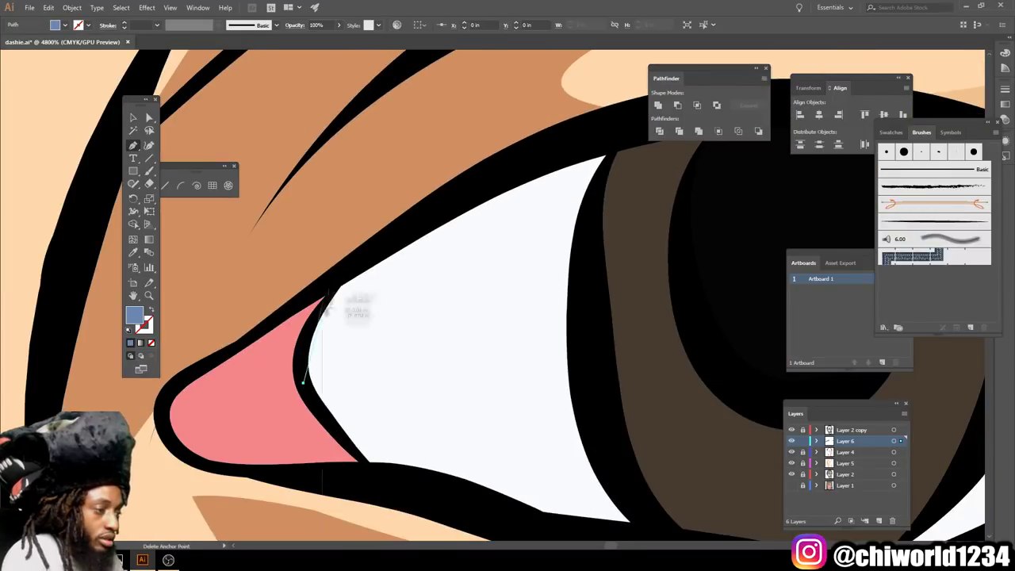
click(344, 271)
click(619, 139)
drag(576, 301, 592, 346)
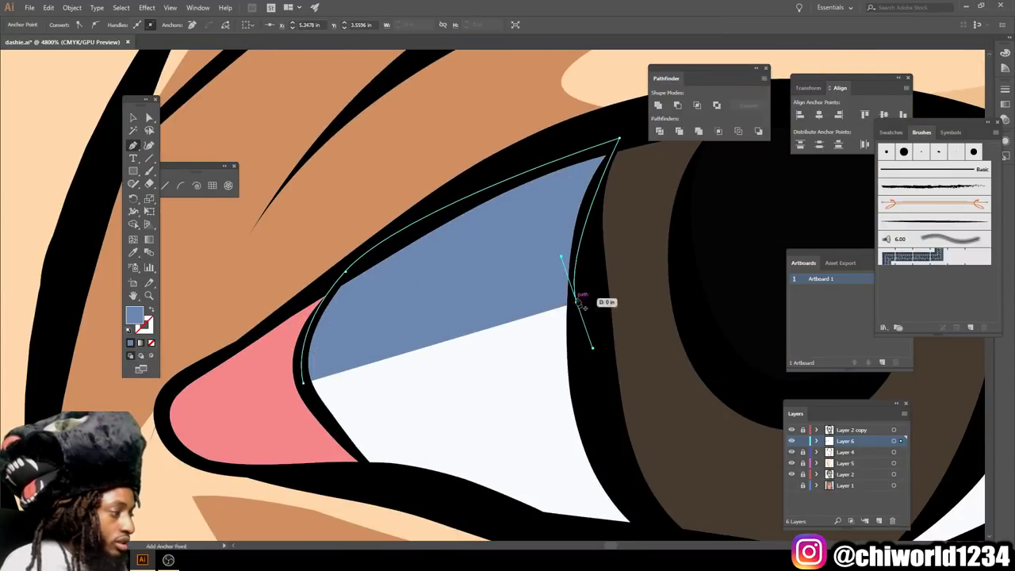
click(303, 382)
key(ctrl+shift+a)
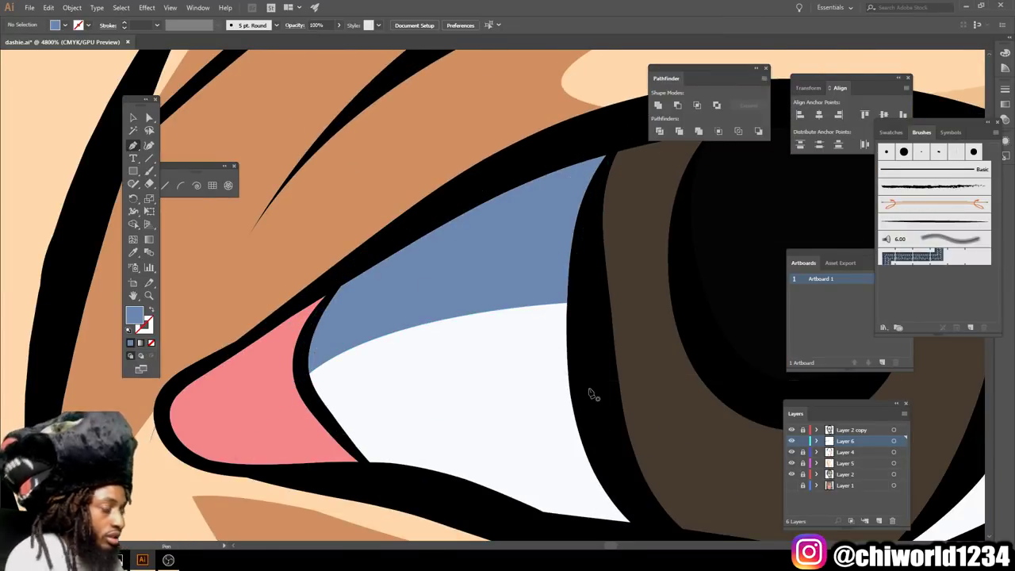
key(ctrl+minus)
key(ctrl+minus)
key(ctrl+minus)
scroll(672, 454, down, 1)
scroll(578, 317, up, 5)
Add a small grey-blue shadow in the eye's outer corner along the iris.
click(558, 342)
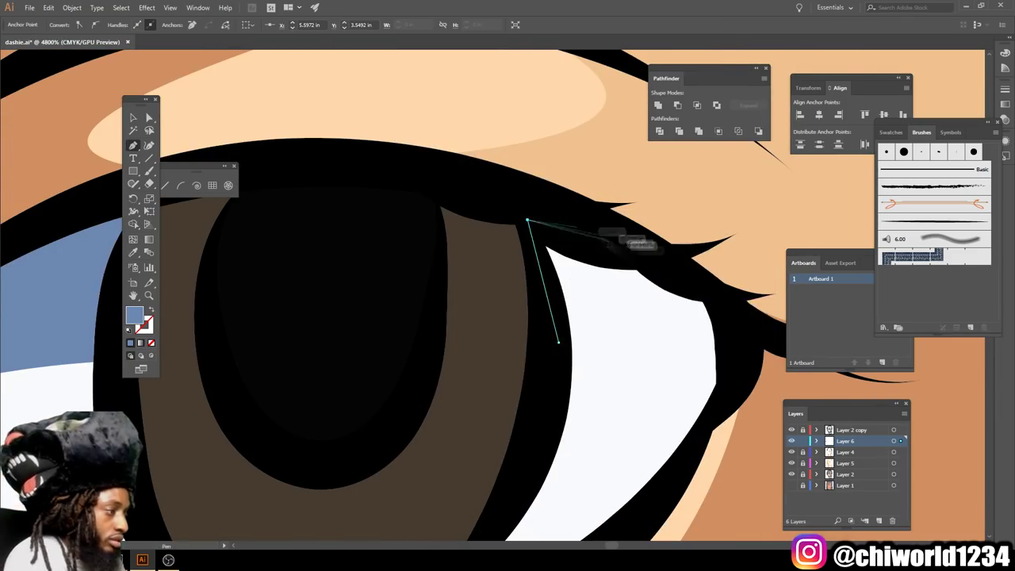
click(527, 219)
click(559, 343)
key(ctrl+shift+a)
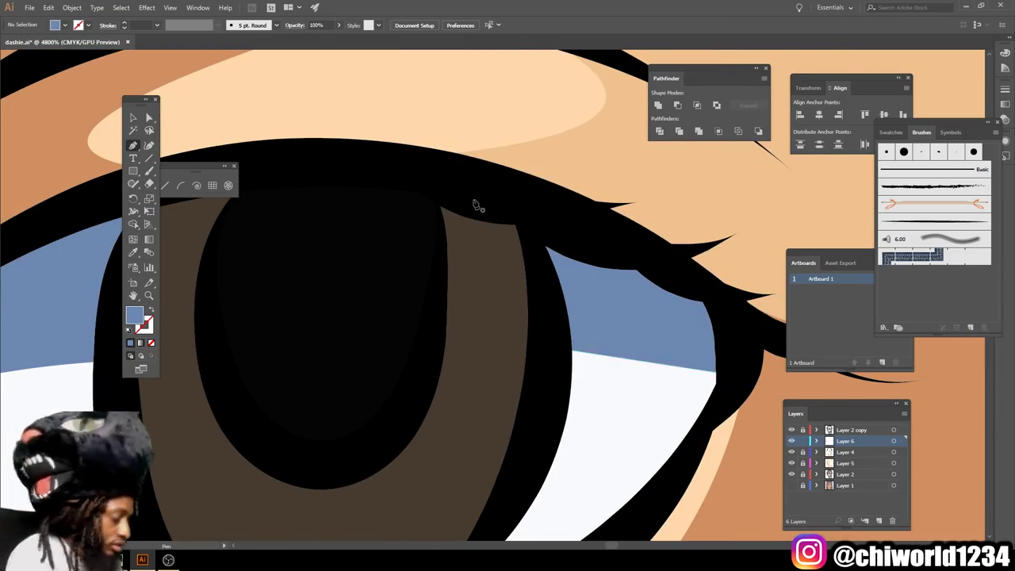
key(ctrl+minus)
key(ctrl+minus)
key(ctrl+minus)
key(ctrl+minus)
scroll(317, 357, up, 5)
scroll(317, 357, up, 2)
Trace a grey-blue band from the left to the right lip corner, over the tops of the teeth.
click(194, 406)
drag(376, 313, 381, 310)
drag(546, 307, 591, 303)
drag(615, 318, 728, 272)
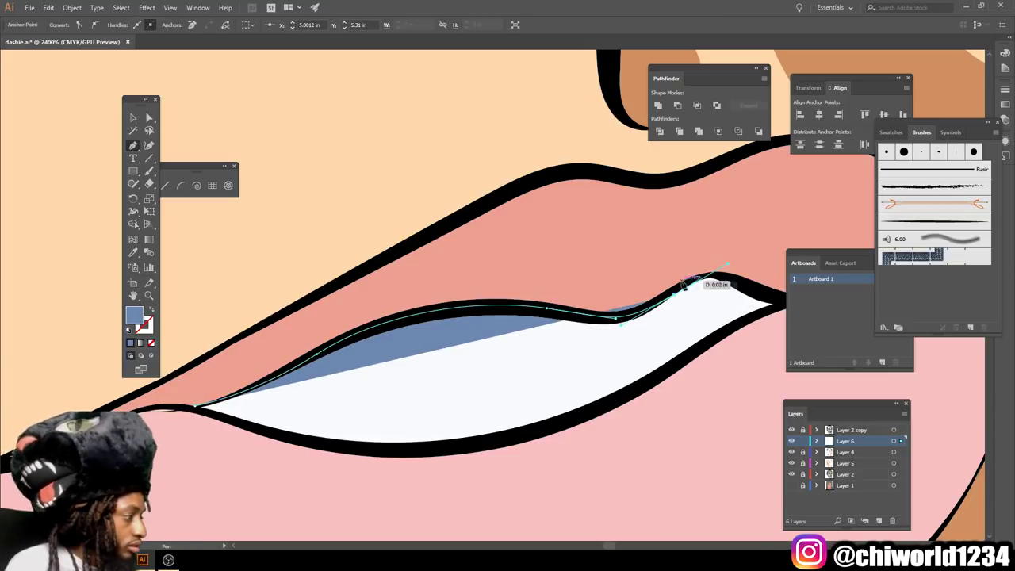
key(ctrl+z)
drag(718, 274, 745, 282)
click(773, 304)
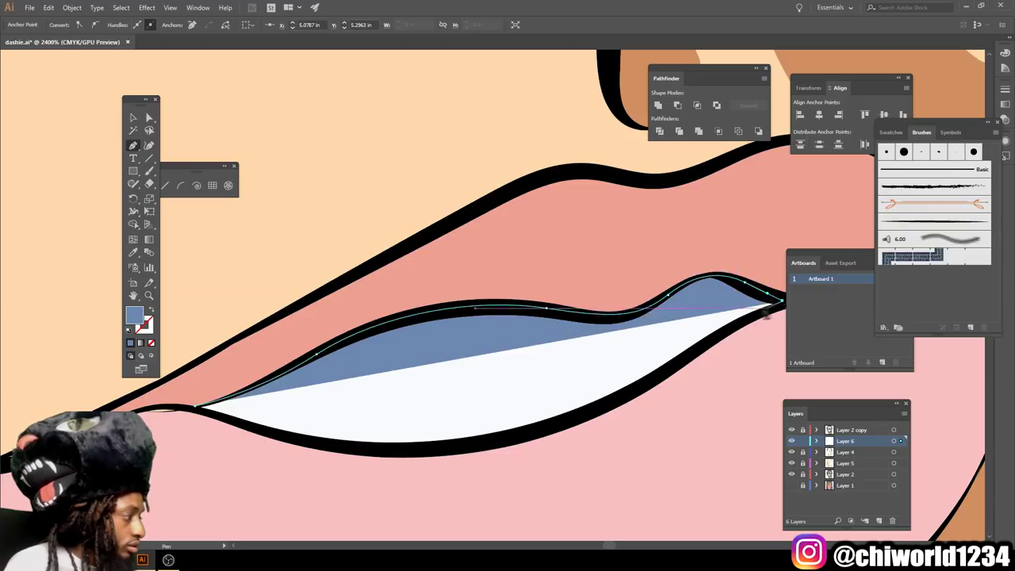
drag(539, 343, 457, 335)
drag(316, 381, 283, 394)
drag(195, 407, 206, 416)
ctrl+click(309, 232)
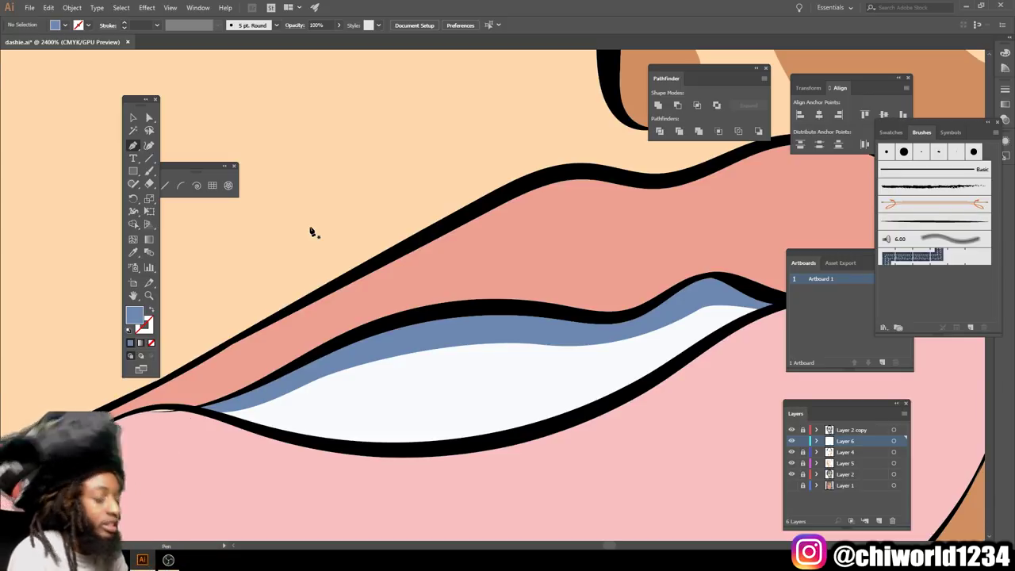
key(ctrl+minus)
key(ctrl+minus)
key(ctrl+minus)
key(ctrl+minus)
key(ctrl+minus)
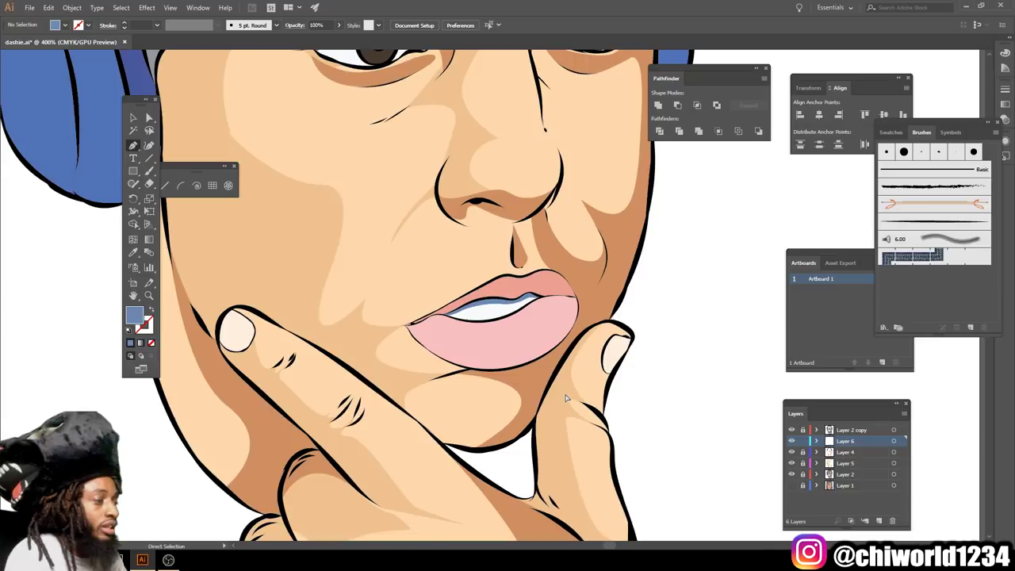
key(ctrl+minus)
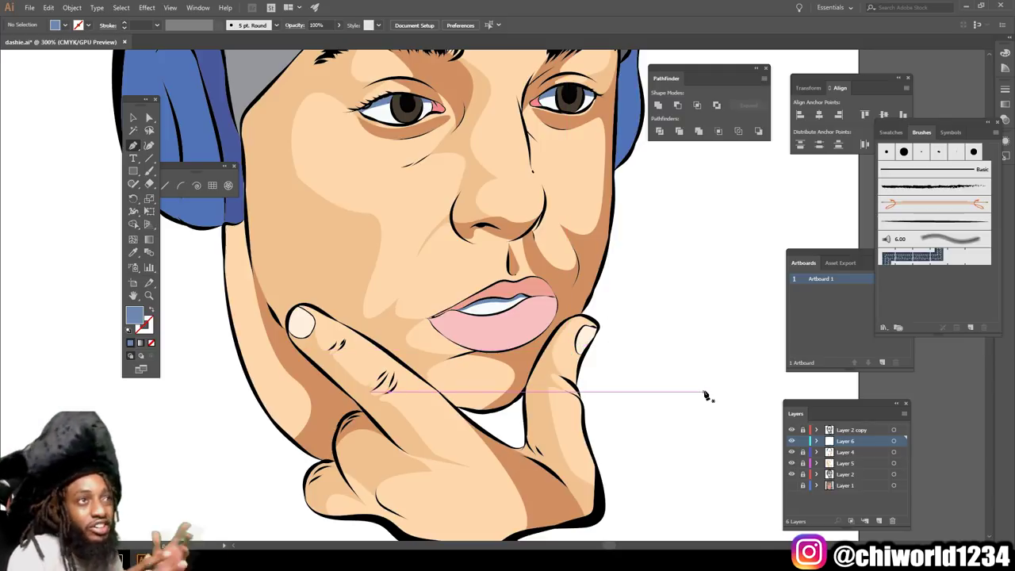
key(ctrl+minus)
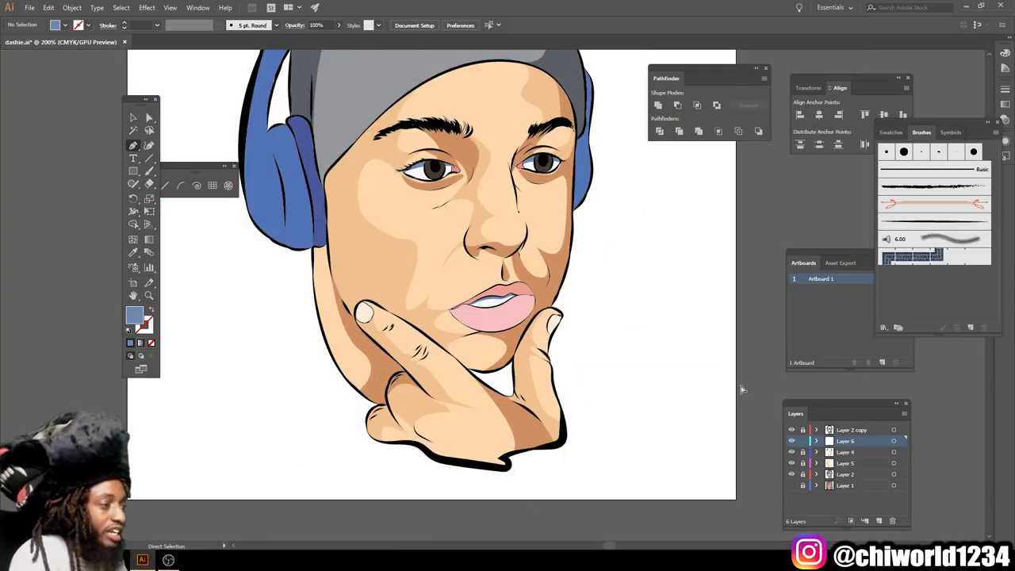
scroll(737, 390, up, 3)
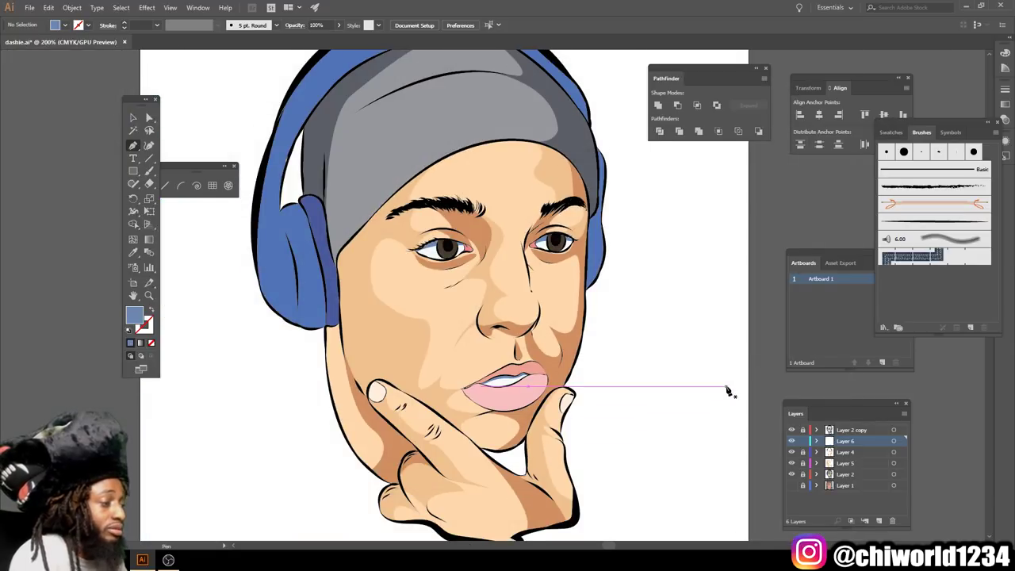
key(ctrl+minus)
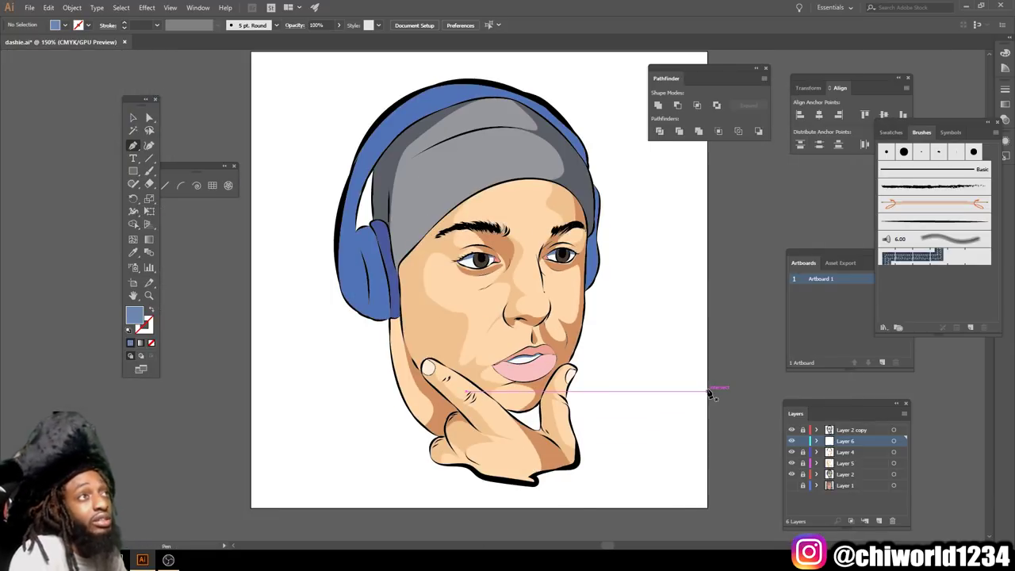
key(ctrl+minus)
key(ctrl+plus)
key(ctrl+plus)
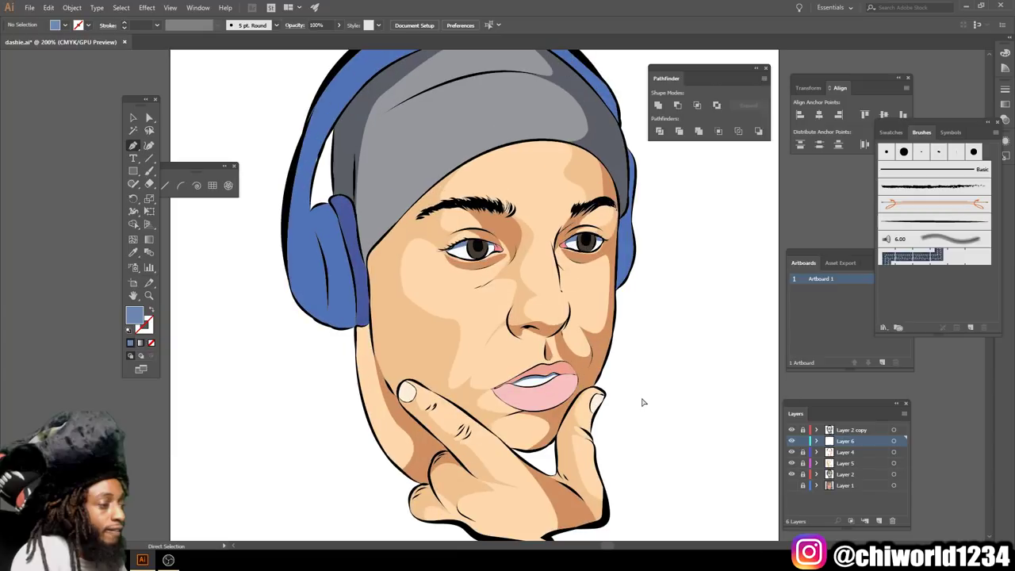
key(ctrl+plus)
scroll(642, 400, down, 2)
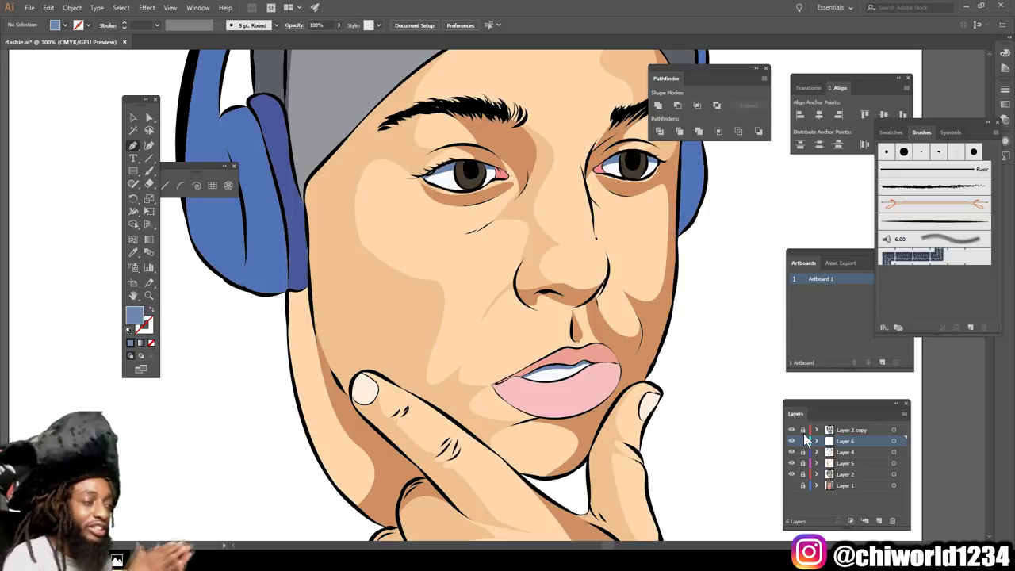
key(ctrl+minus)
key(ctrl+minus)
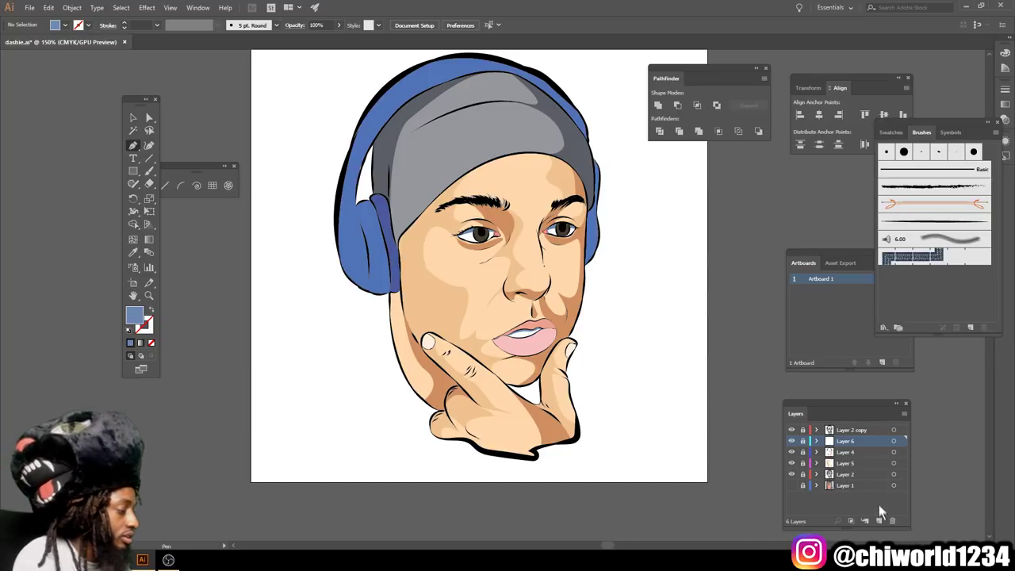
Set a pale fill and draw a highlight shape along the nose bridge.
key(ctrl+plus)
key(ctrl+plus)
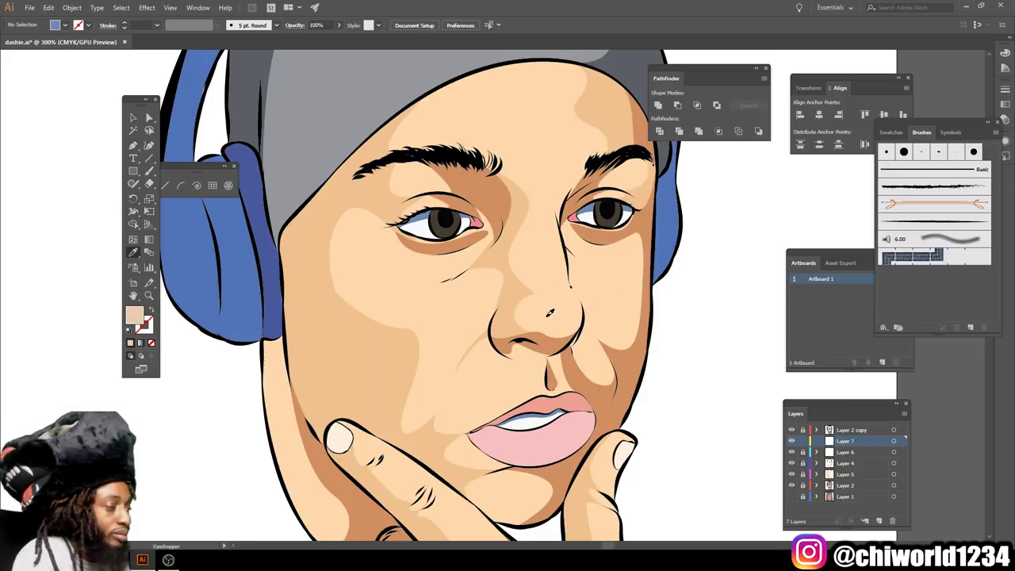
double_click(136, 315)
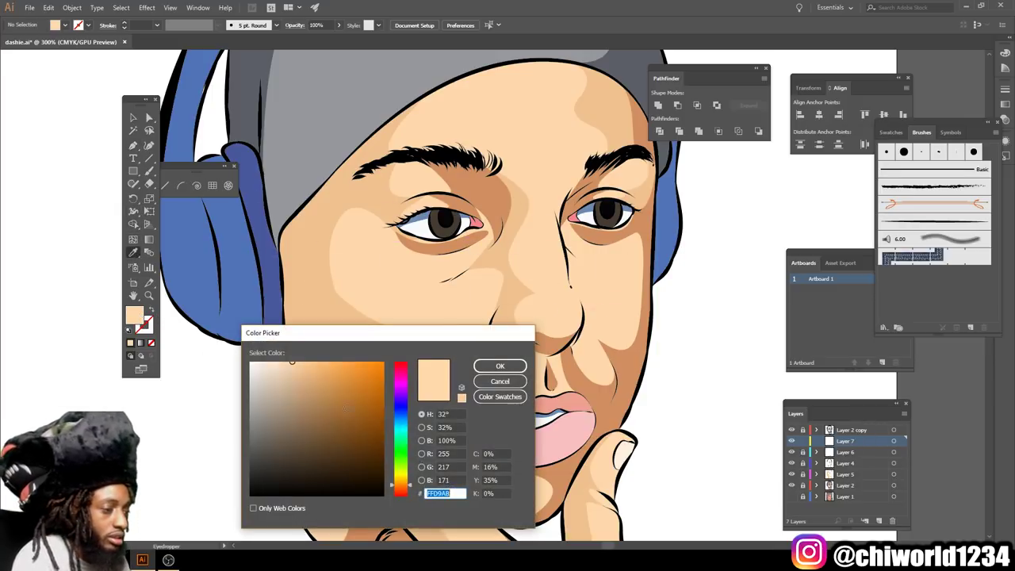
click(500, 366)
key(ctrl+plus)
key(ctrl+plus)
key(ctrl+plus)
key(ctrl+plus)
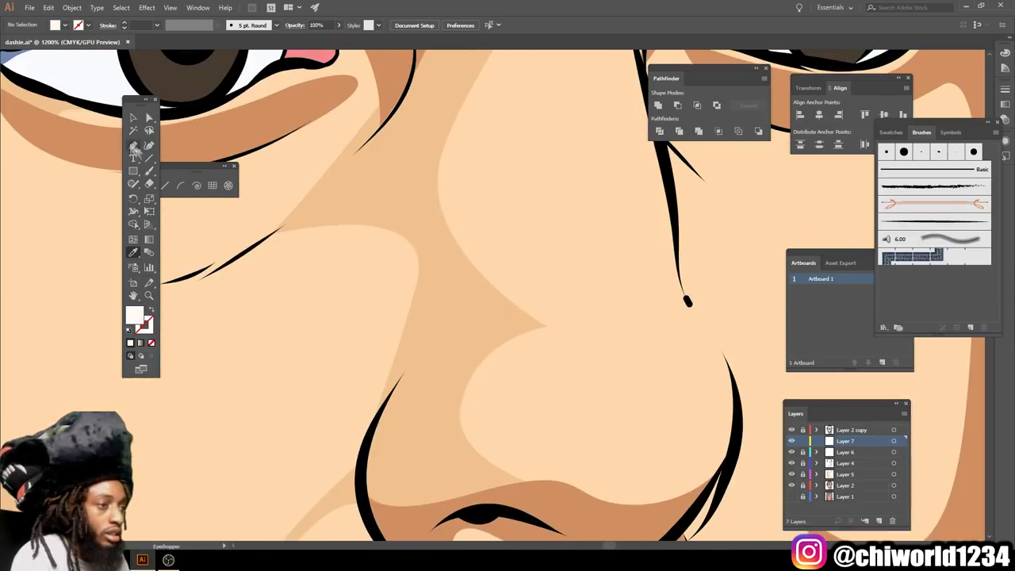
click(531, 430)
mouse_move(619, 476)
mouse_down()
mouse_move(658, 477)
mouse_move(663, 408)
mouse_move(642, 367)
mouse_up()
click(717, 453)
scroll(634, 230, up, 3)
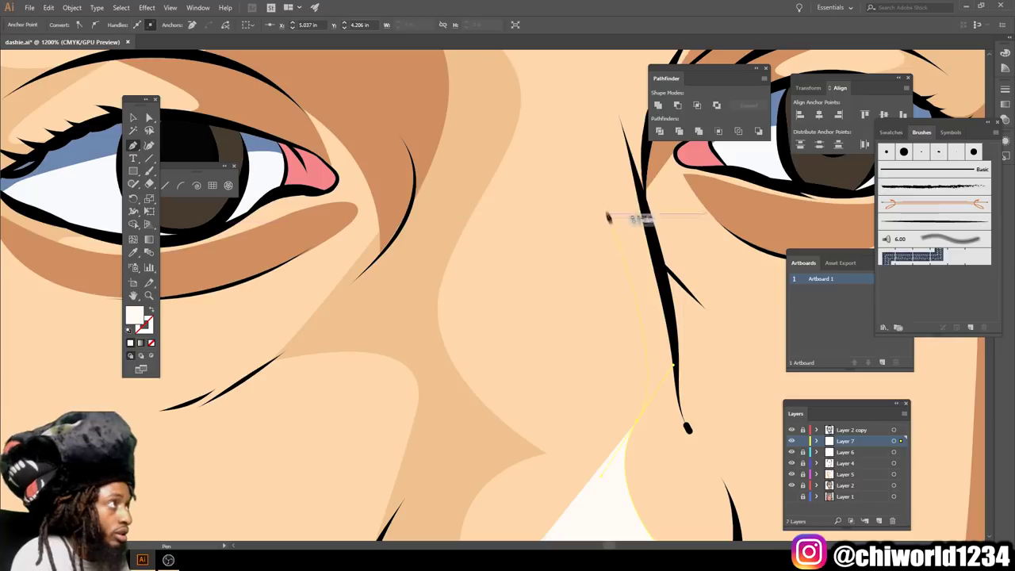
scroll(541, 288, down, 1)
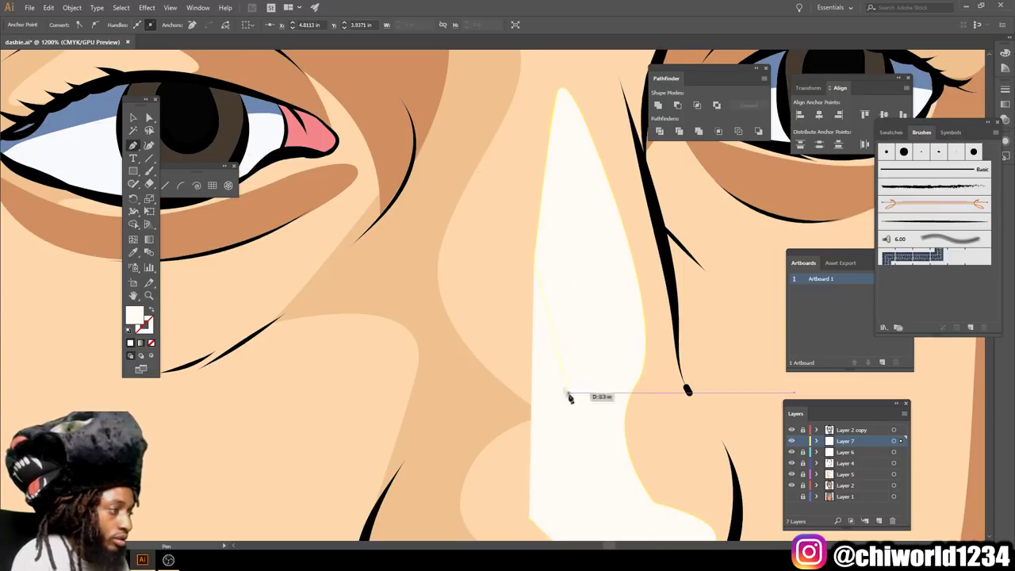
scroll(582, 374, down, 3)
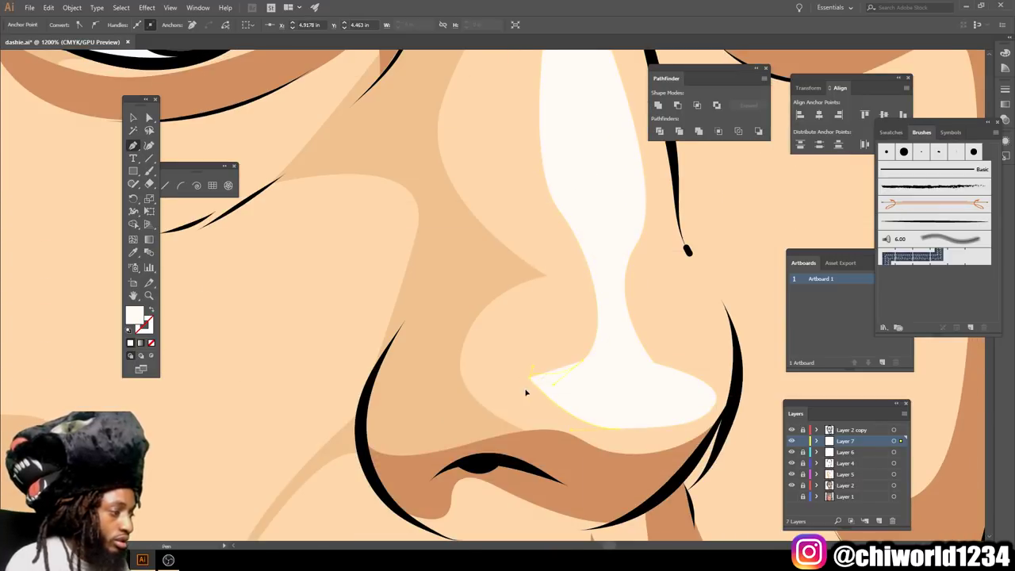
ctrl+click(491, 362)
Recolour the nose highlight to a pale peach.
key(ctrl+0)
key(ctrl+equal)
key(ctrl+equal)
key(ctrl+equal)
key(v)
click(511, 281)
double_click(134, 316)
click(283, 368)
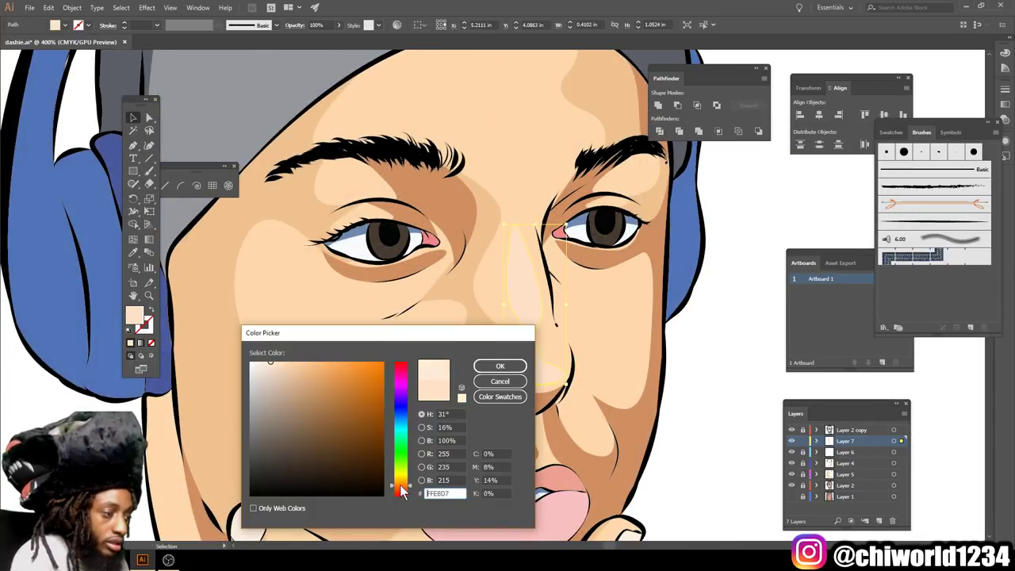
key(Return)
key(ctrl+shift+a)
Draw a pale peach highlight across the forehead from the eyebrow end.
key(ctrl+equal)
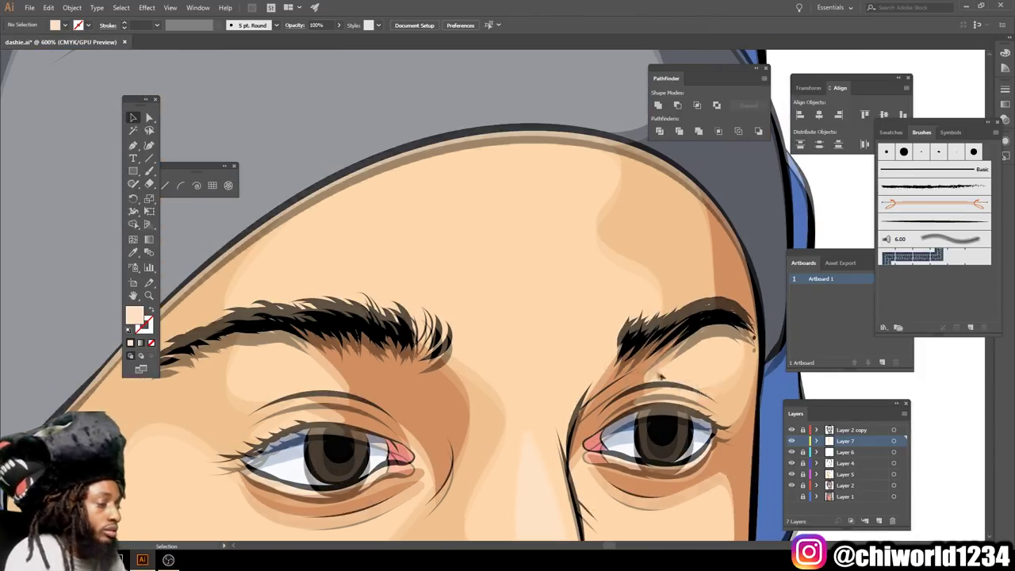
scroll(408, 295, up, 1)
key(p)
click(432, 354)
drag(596, 369, 609, 295)
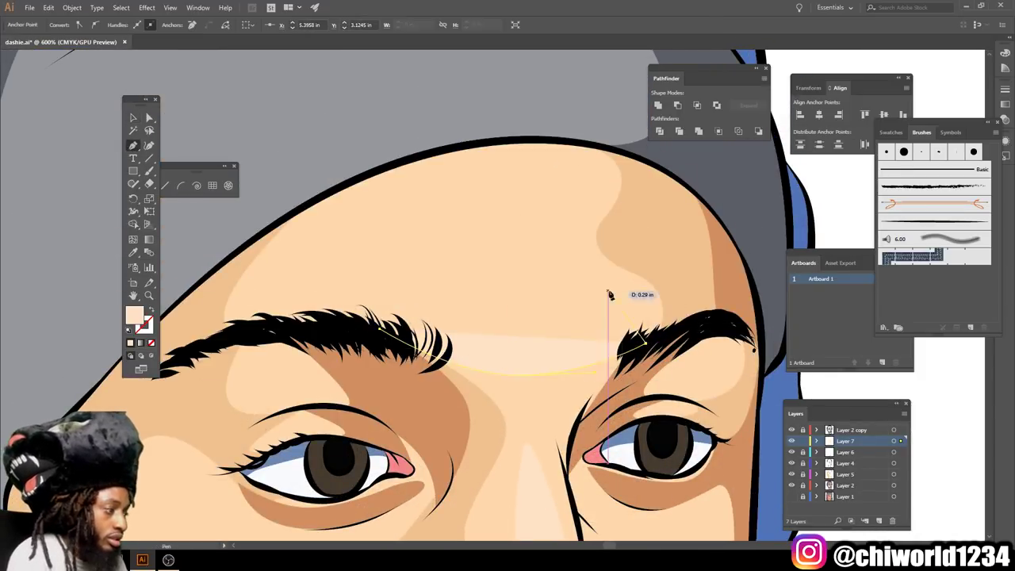
drag(497, 206, 453, 165)
click(351, 203)
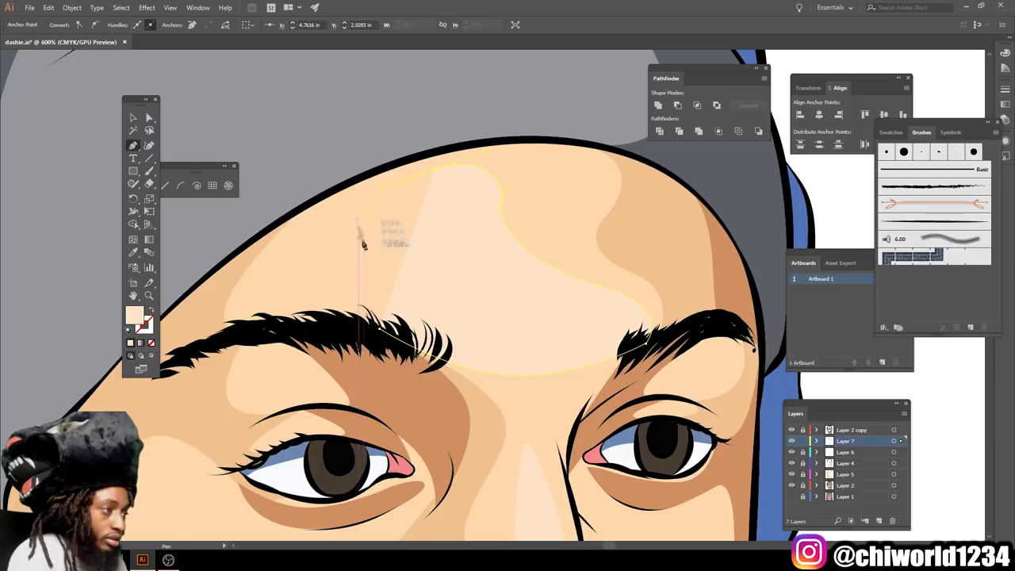
click(354, 232)
click(533, 259)
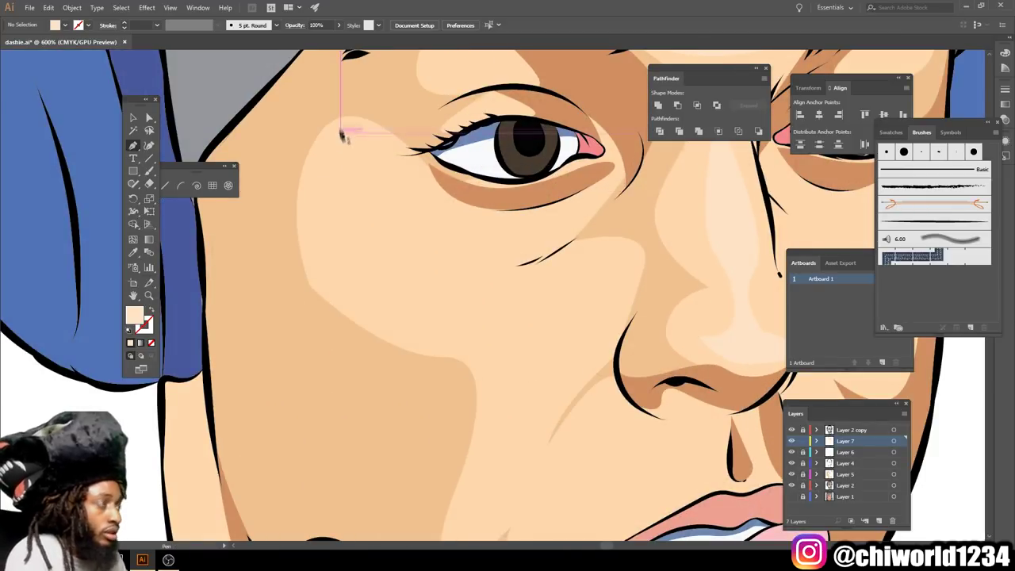
Draw a pale peach highlight on the cheek beside the eye.
drag(564, 275, 568, 268)
click(607, 255)
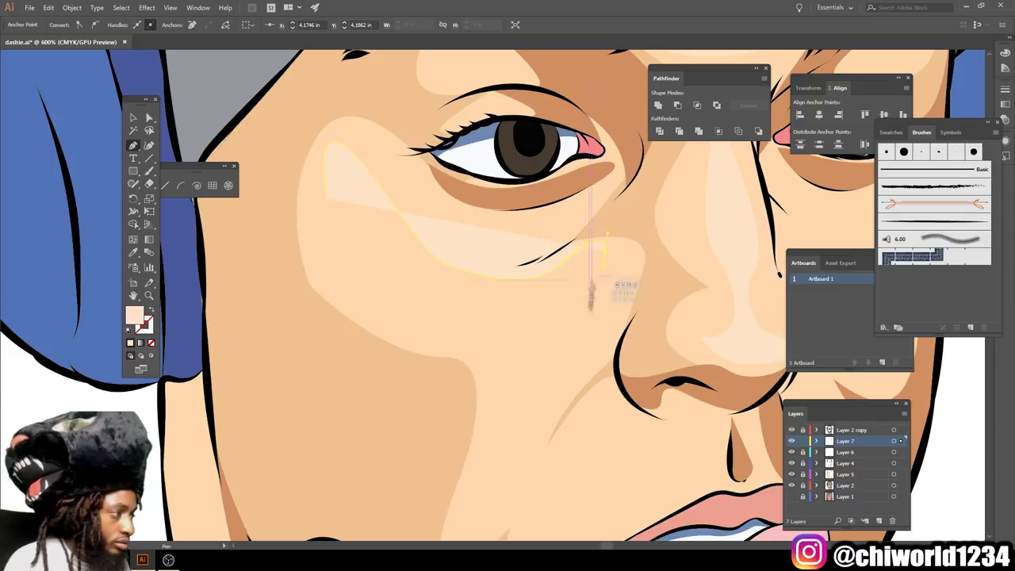
click(506, 428)
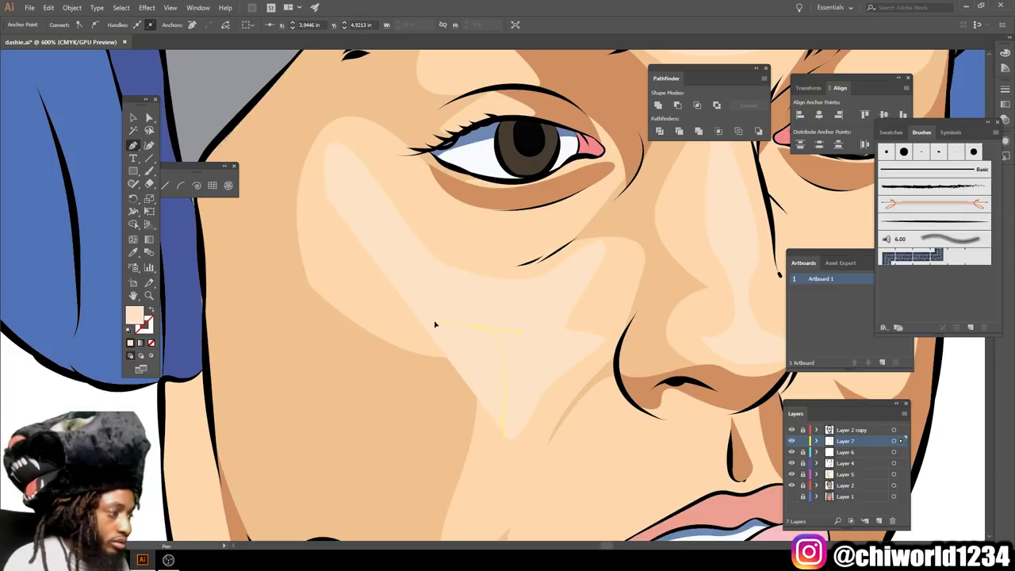
click(353, 305)
click(339, 264)
click(330, 204)
scroll(330, 205, down, 5)
scroll(507, 333, up, 3)
scroll(444, 361, up, 2)
Add a pale peach highlight beside the mouth and on the chin below the lips.
click(493, 255)
click(570, 341)
click(442, 361)
scroll(421, 302, down, 3)
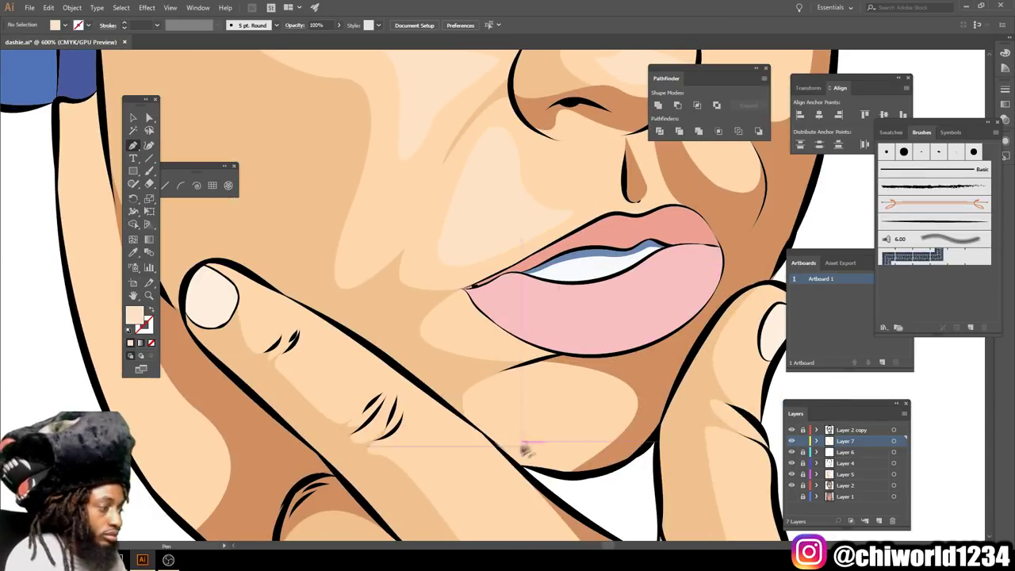
drag(580, 376, 593, 399)
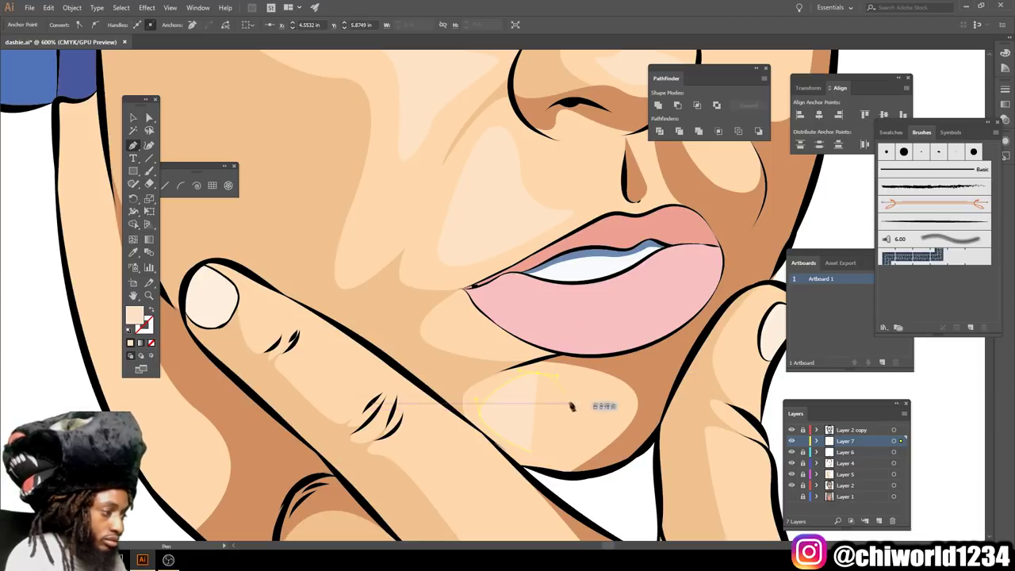
key(ctrl+shift+a)
key(ctrl+0)
key(ctrl+equal)
key(ctrl+equal)
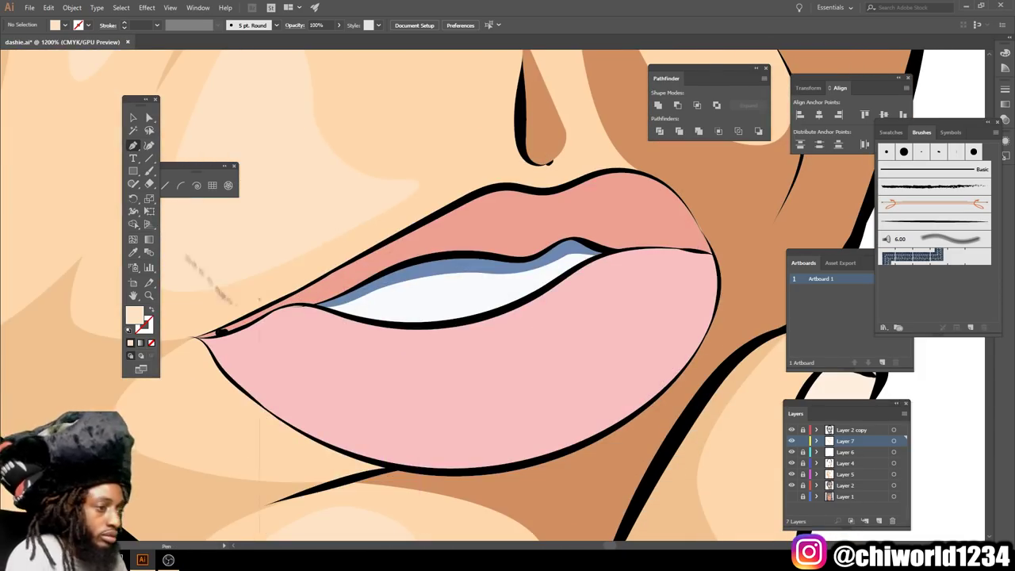
Set a deeper pink fill and draw a shading shape on the lower lip.
double_click(134, 315)
click(318, 374)
click(493, 366)
scroll(702, 305, up, 2)
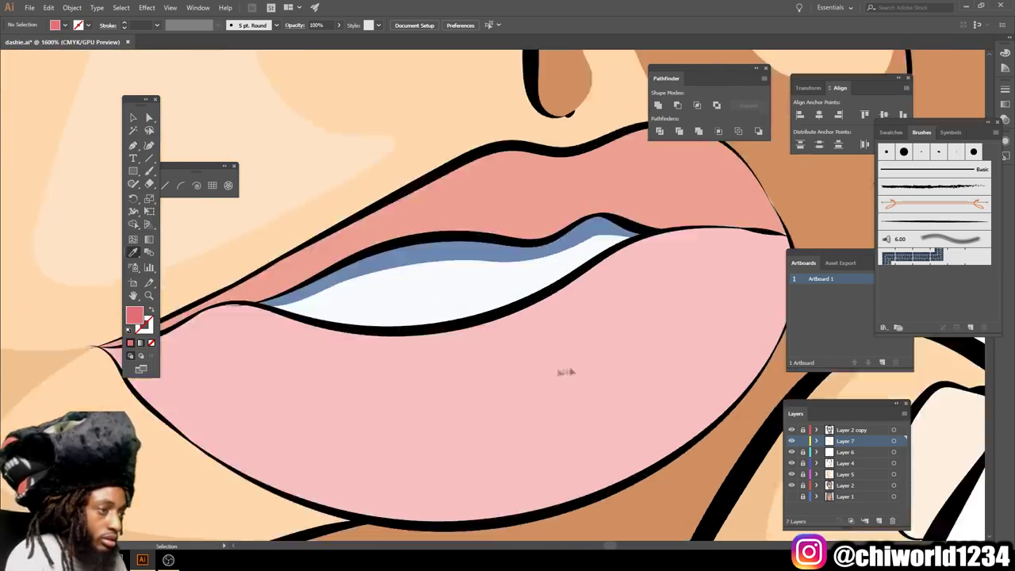
key(p)
click(333, 304)
click(515, 203)
click(730, 207)
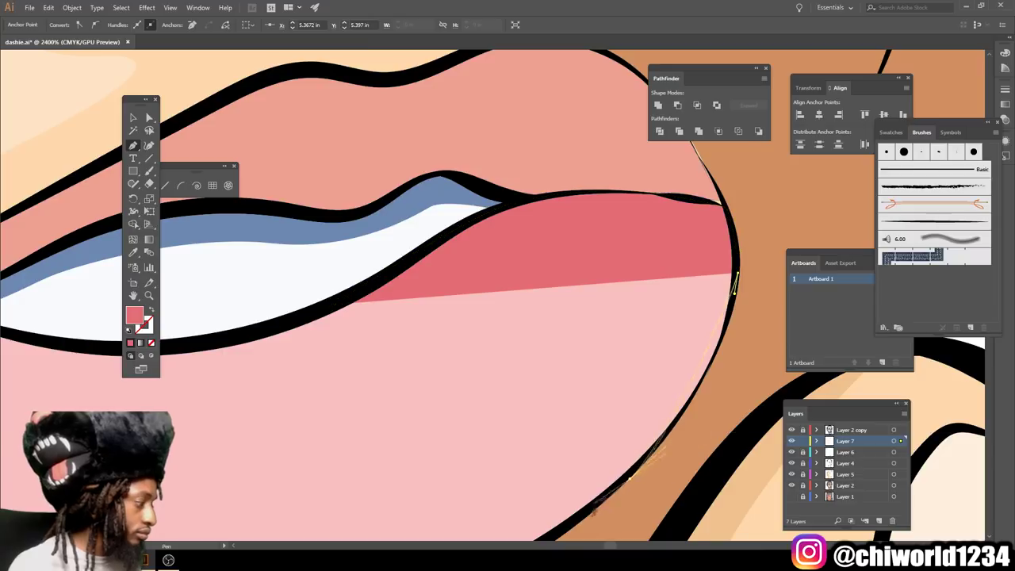
scroll(520, 432, down, 3)
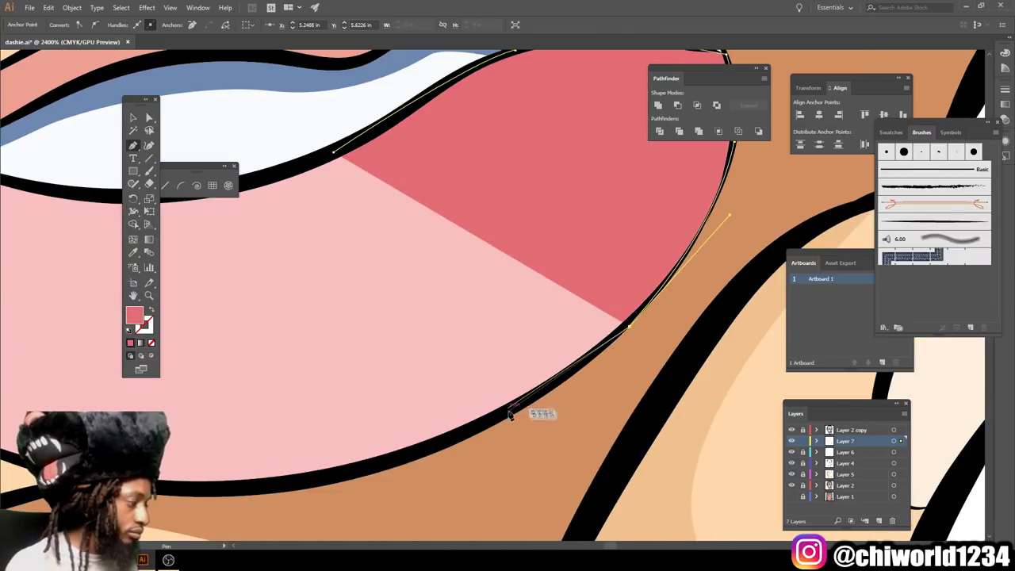
click(507, 410)
scroll(475, 379, down, 2)
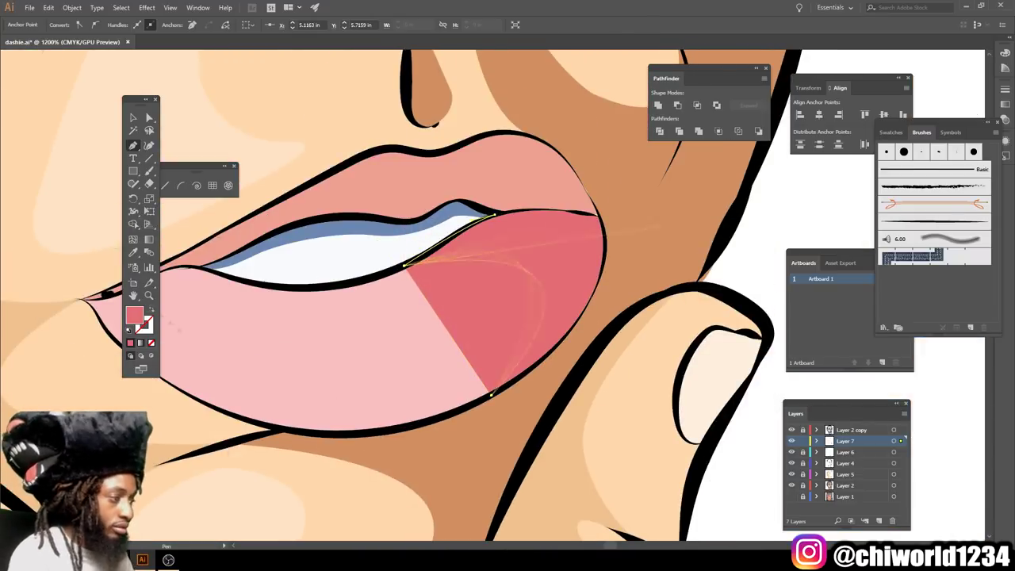
key(ctrl+shift+a)
key(ctrl+0)
Sample the upper lip colour and change the fill to a deeper red.
scroll(720, 363, up, 3)
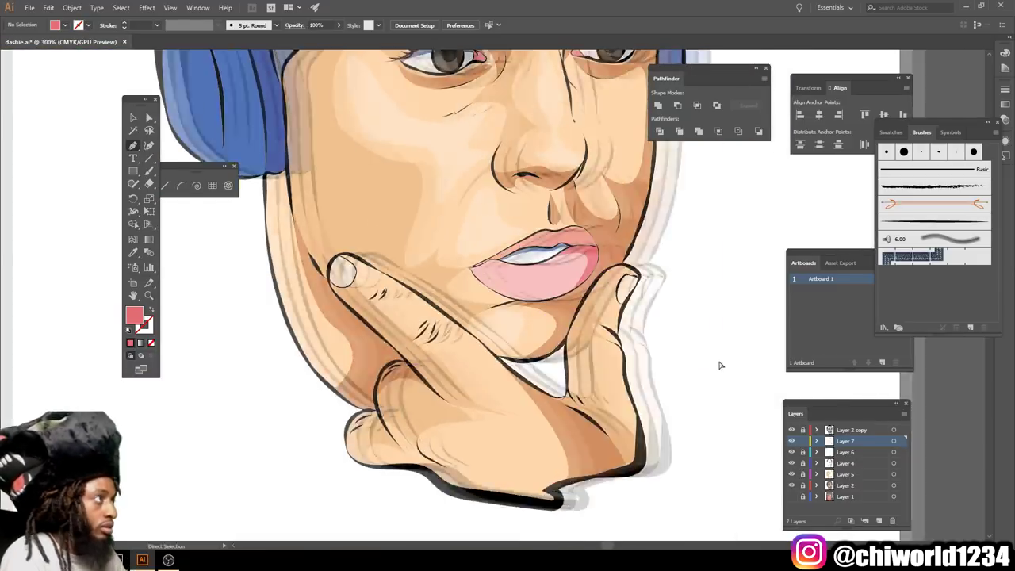
scroll(721, 364, up, 3)
scroll(721, 364, up, 2)
key(i)
click(333, 261)
double_click(134, 314)
click(317, 386)
click(318, 386)
key(Return)
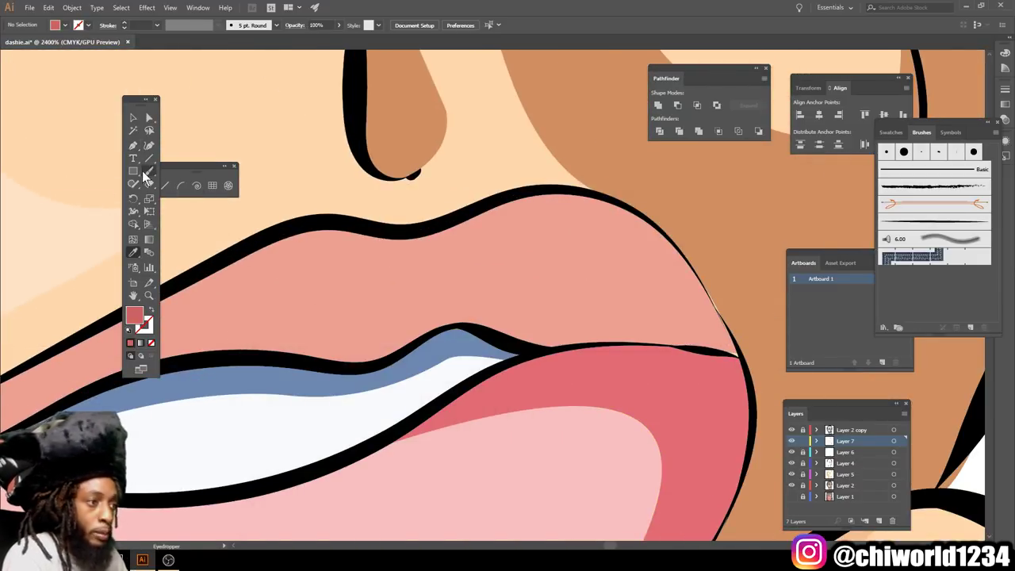
Draw darker red shading along the upper lip's top edge down to its right corner.
click(132, 145)
click(347, 219)
click(419, 232)
click(463, 216)
click(523, 188)
drag(642, 216, 667, 235)
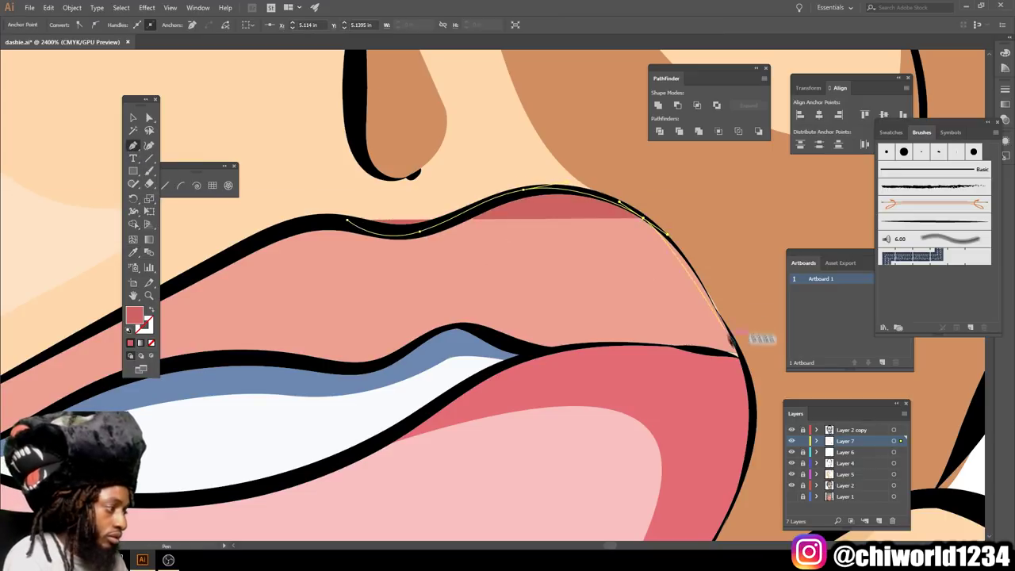
click(743, 358)
key(ctrl+z)
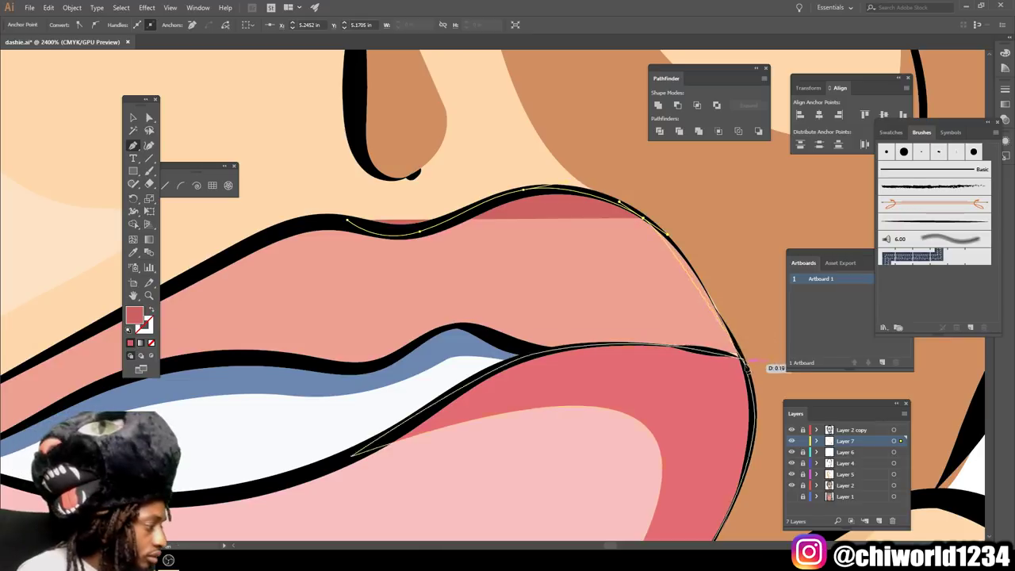
drag(750, 372, 795, 475)
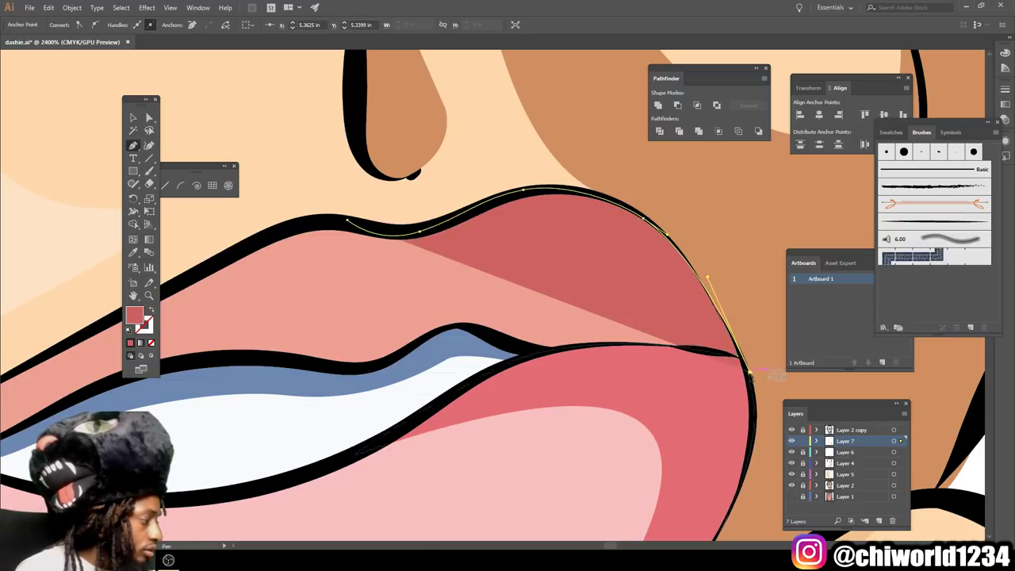
drag(694, 349, 639, 339)
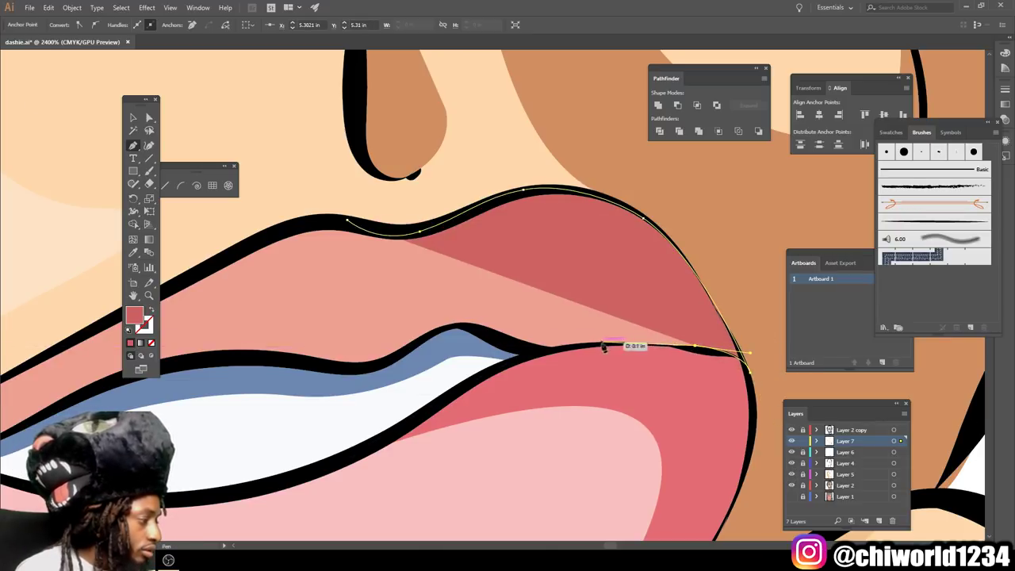
ctrl+click(623, 346)
Add a small darker red shape along the mouth line.
click(593, 345)
drag(503, 341, 473, 321)
click(473, 326)
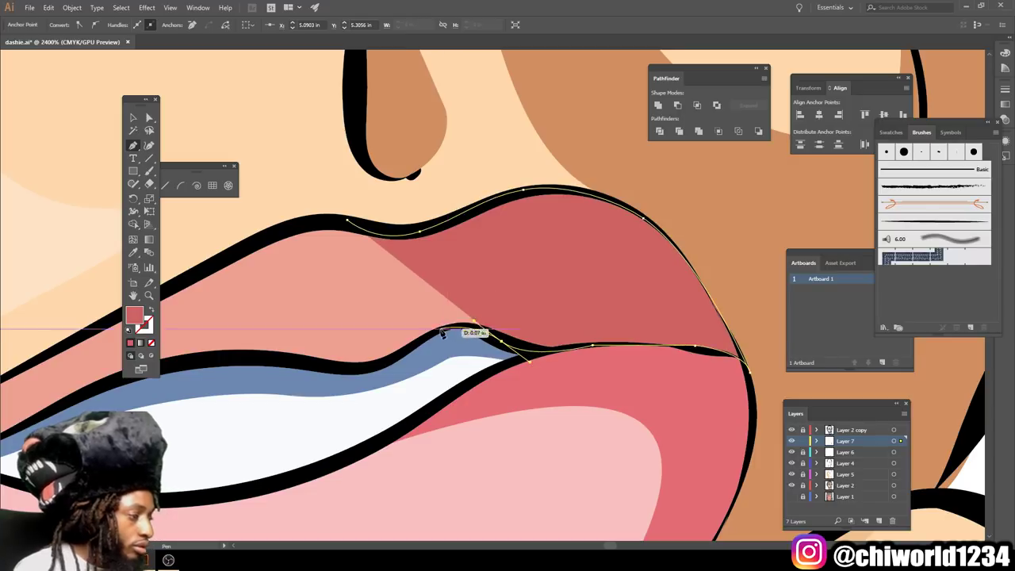
key(ctrl+0)
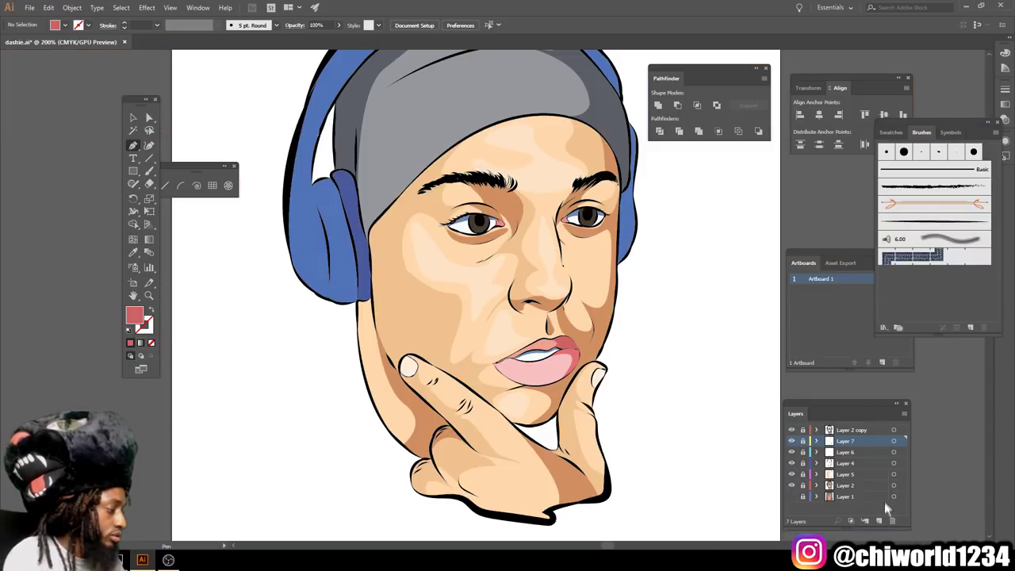
Add a new Layer 8, move it to the top of the stack, and zoom in.
click(879, 522)
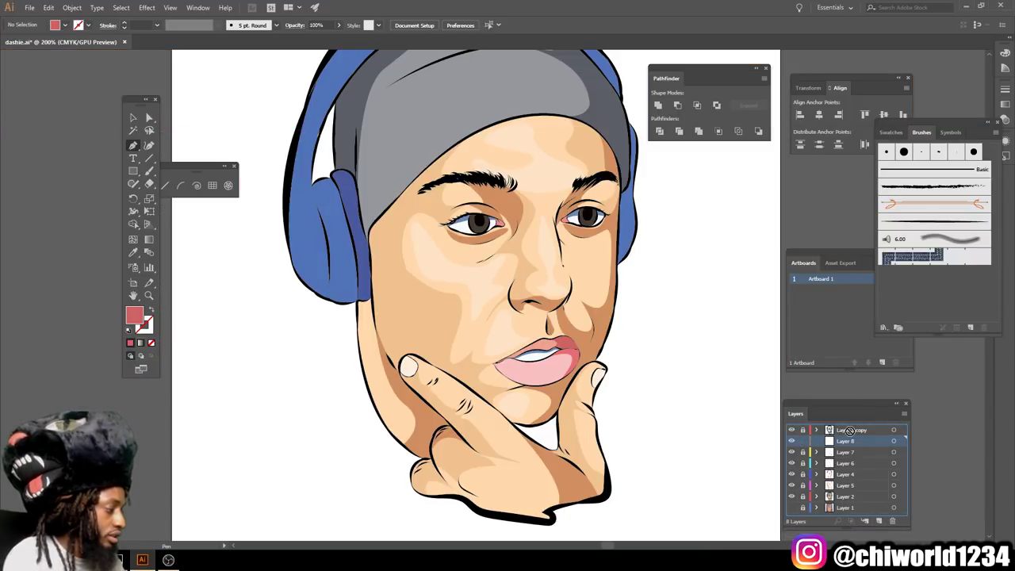
drag(845, 440, 852, 428)
key(ctrl+plus)
key(ctrl+plus)
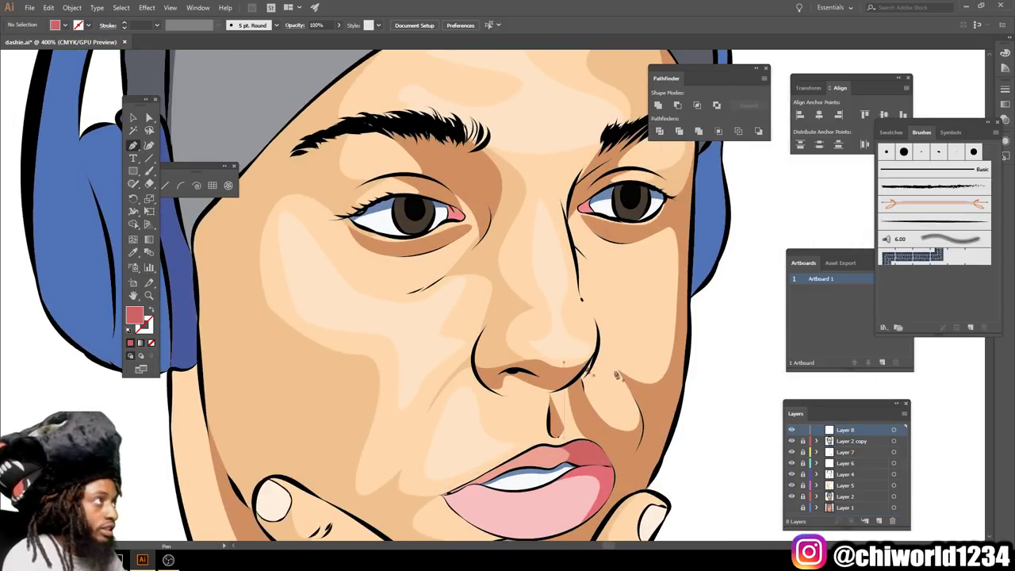
key(ctrl+plus)
key(ctrl+plus)
key(ctrl+plus)
key(ctrl+plus)
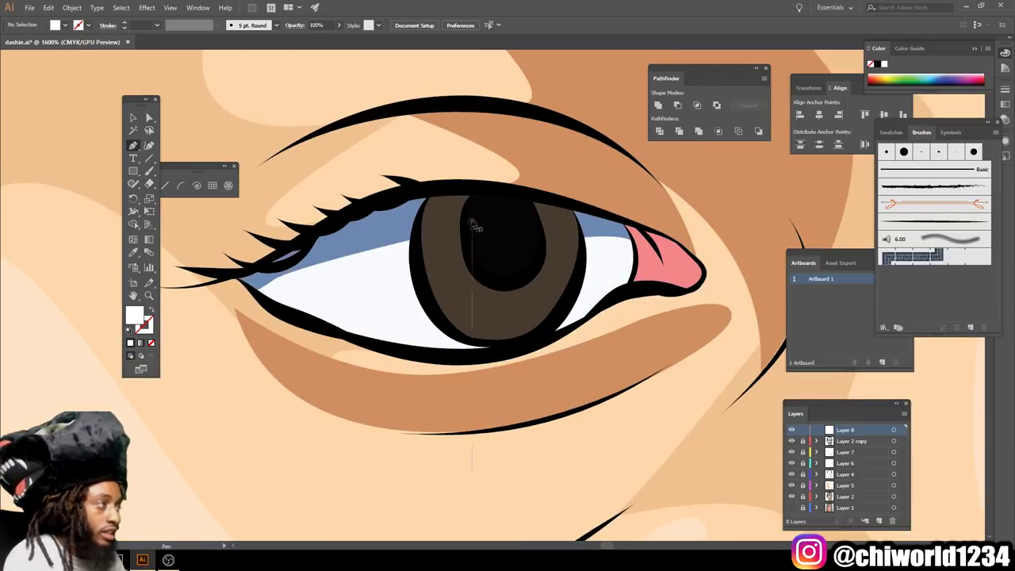
Draw a large white catchlight circle on the left eye's pupil.
click(460, 226)
mouse_move(499, 248)
mouse_down()
mouse_move(499, 230)
mouse_move(462, 253)
mouse_move(463, 230)
mouse_up()
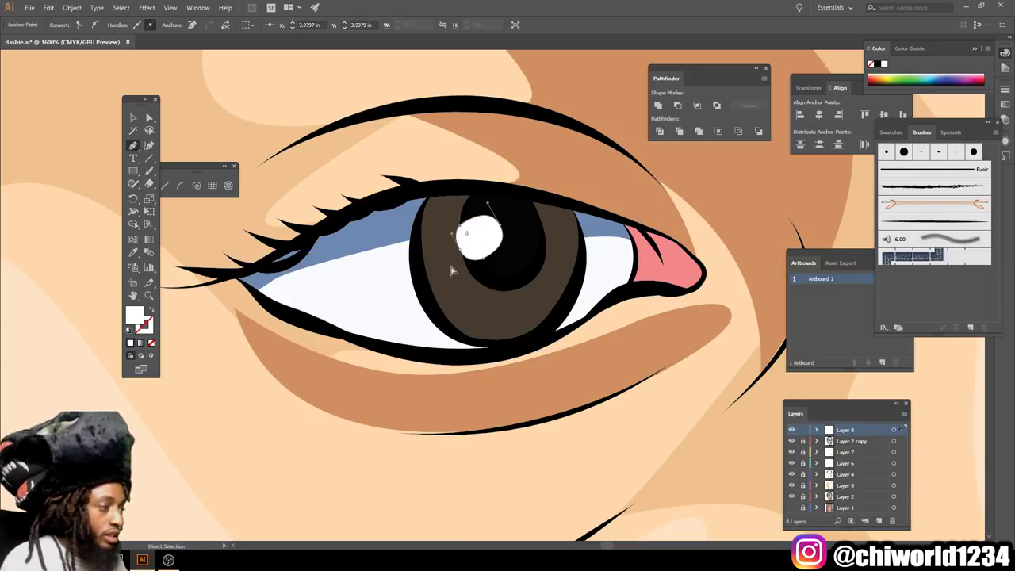
ctrl+click(452, 277)
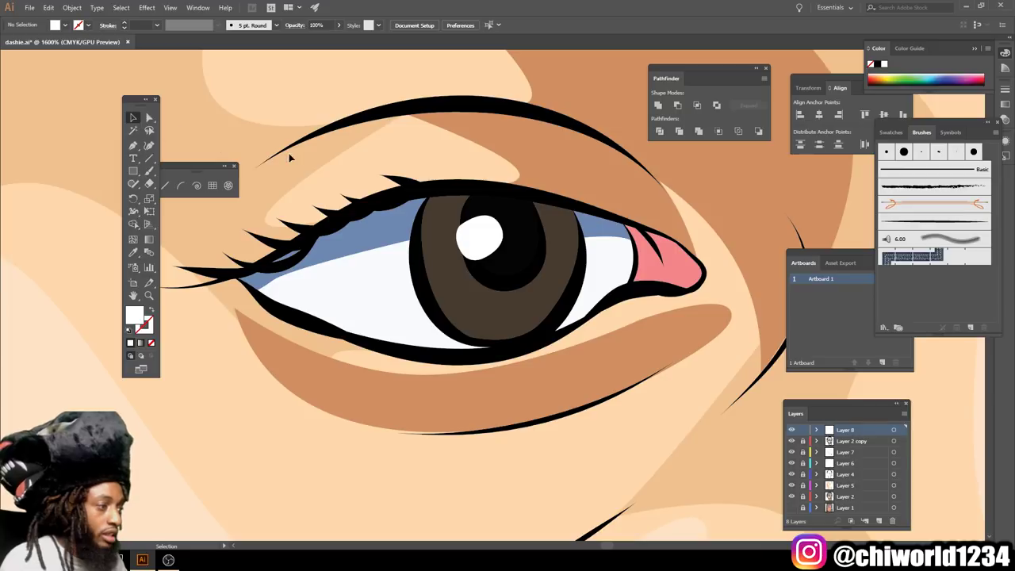
click(480, 242)
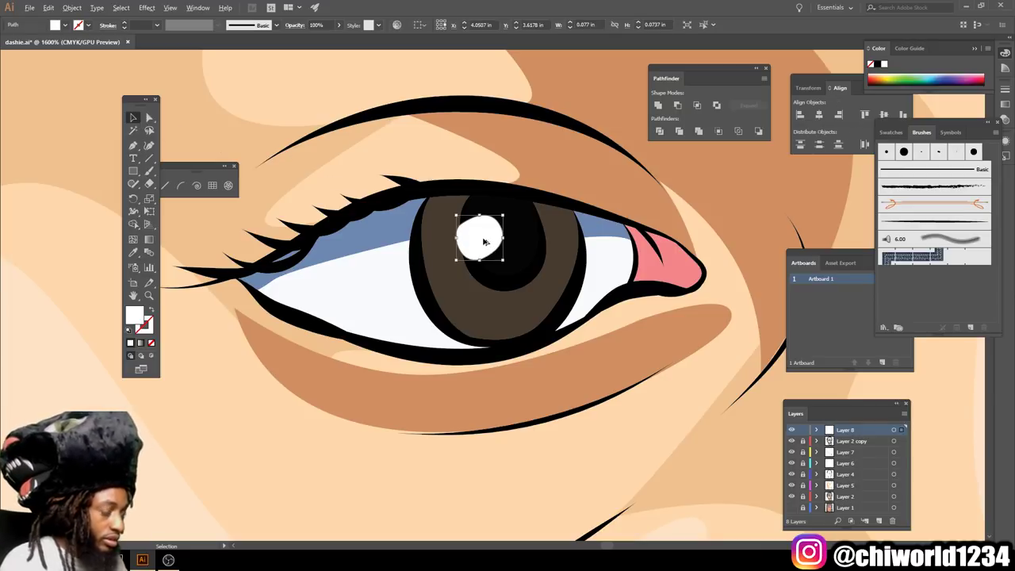
Copy the catchlight beside itself and shrink the copy into a small second catchlight.
mouse_move(483, 244)
alt+mouse_down()
mouse_move(543, 266)
mouse_move(436, 242)
alt+mouse_up()
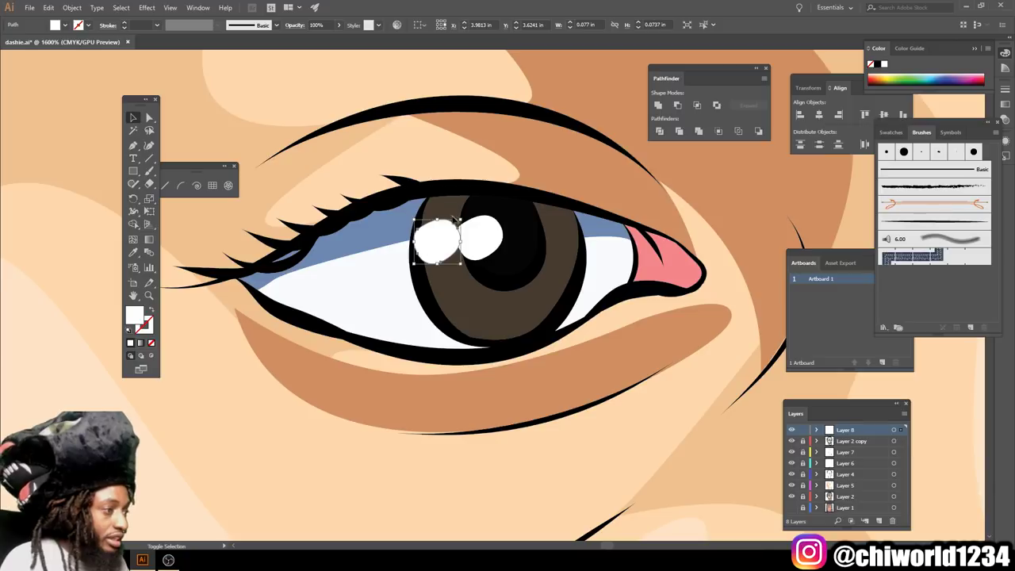
drag(460, 217, 446, 222)
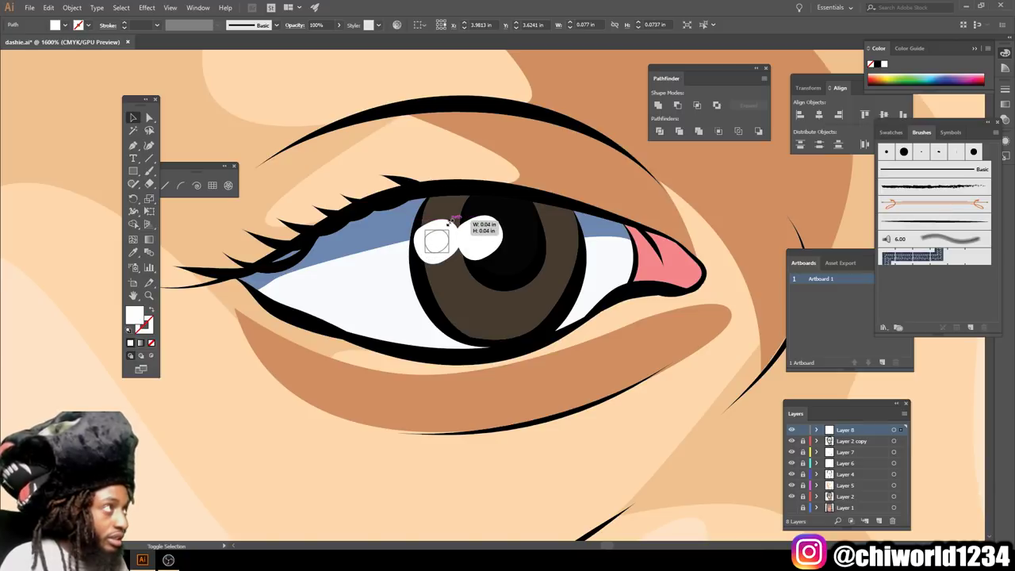
drag(443, 222, 445, 226)
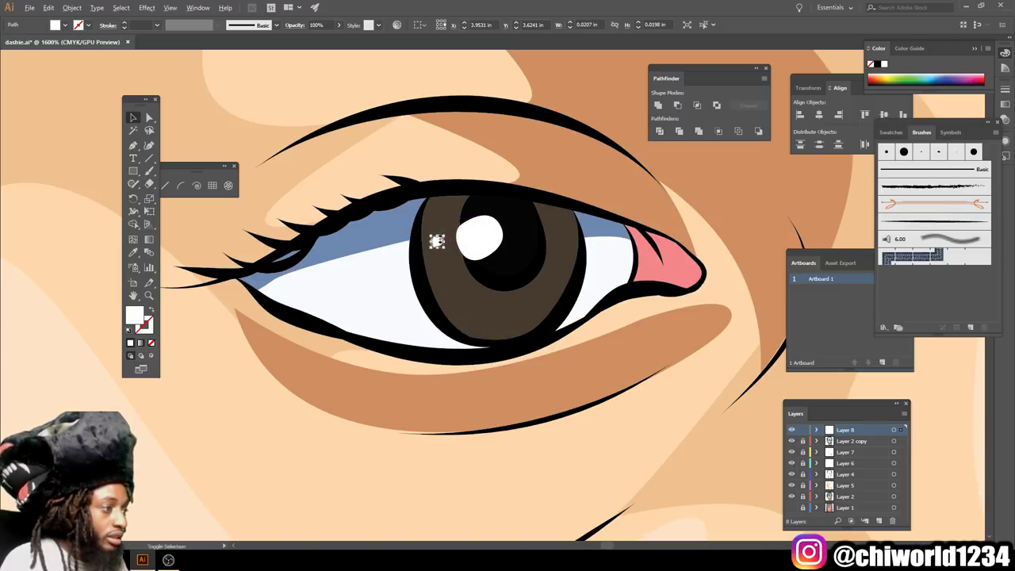
drag(580, 253, 425, 208)
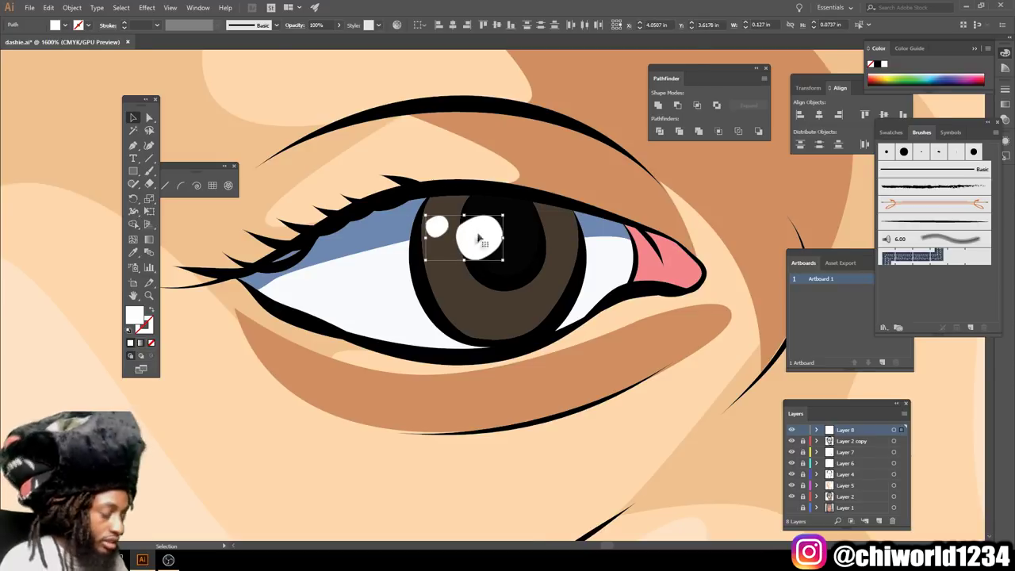
scroll(479, 238, down, 3)
scroll(537, 230, up, 1)
scroll(537, 230, up, 1)
scroll(536, 230, down, 1)
scroll(537, 230, down, 1)
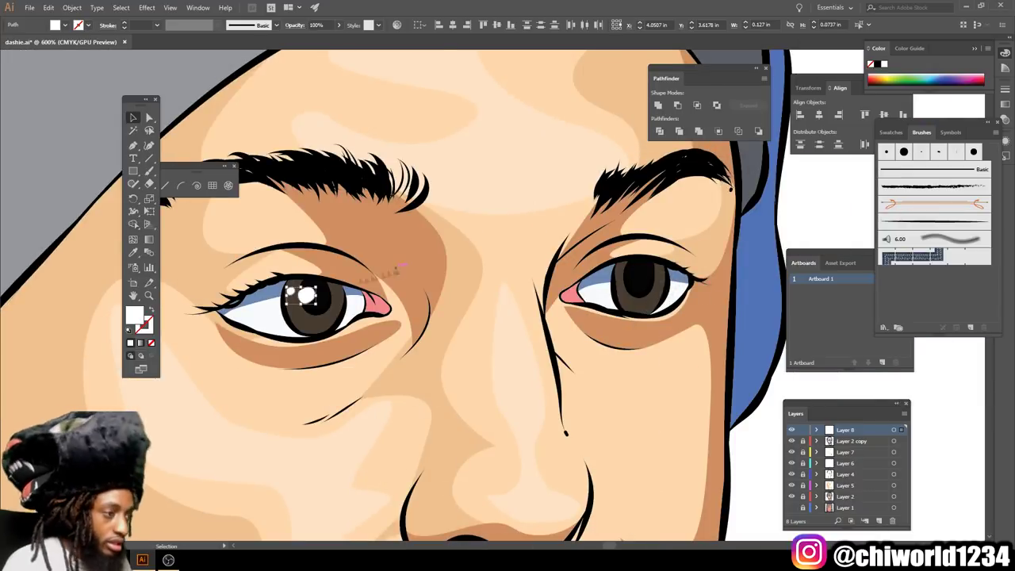
Deselect, zoom to the mouth, and set the fill to a pale pink.
key(ctrl+shift+a)
key(ctrl+0)
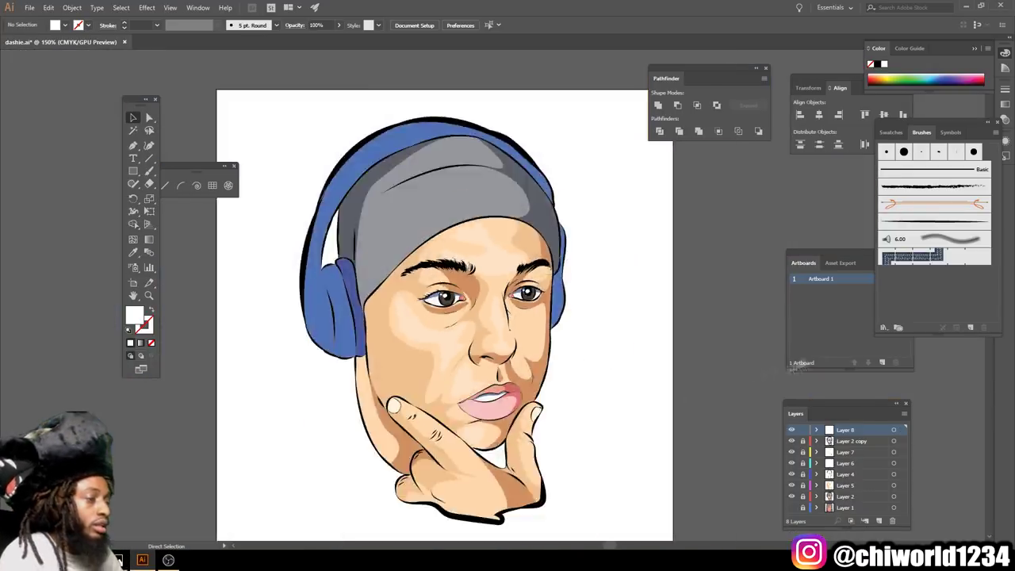
key(ctrl+plus)
key(ctrl+plus)
key(ctrl+plus)
key(ctrl+plus)
key(ctrl+plus)
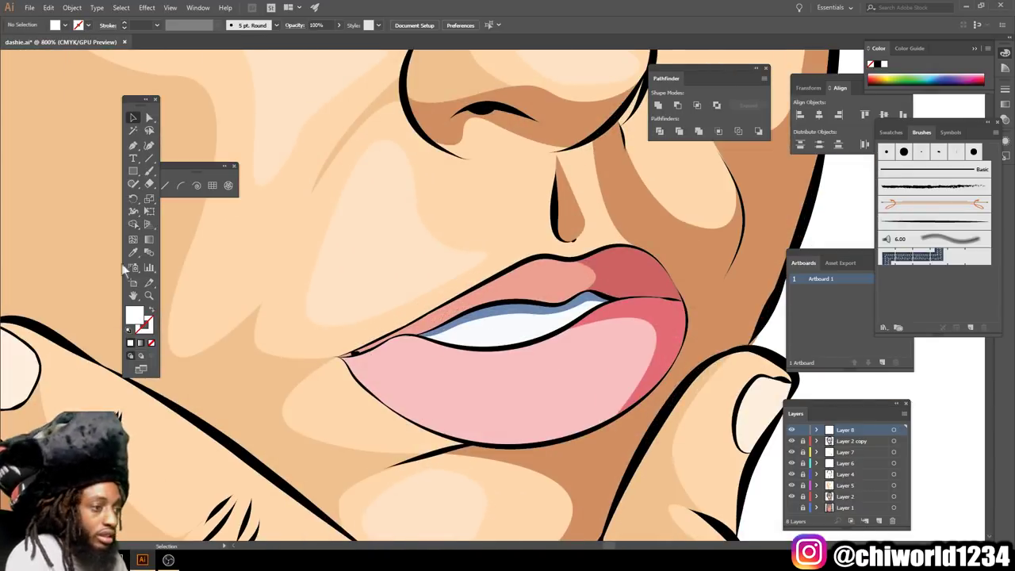
double_click(147, 319)
click(499, 363)
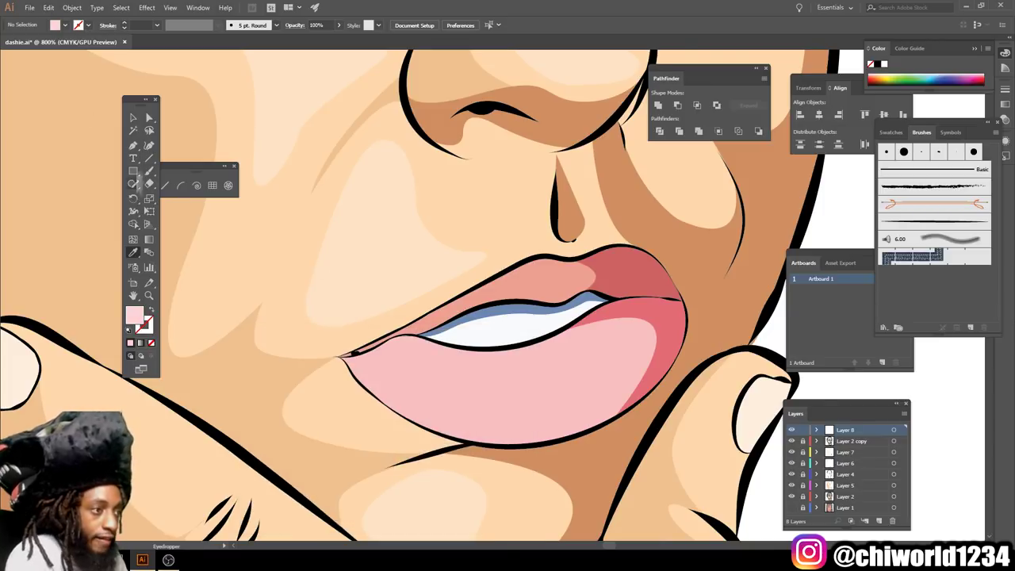
Draw a closed pale pink highlight shape on the lower lip.
key(p)
key(ctrl+plus)
scroll(426, 374, down, 1)
click(423, 368)
drag(632, 352, 624, 371)
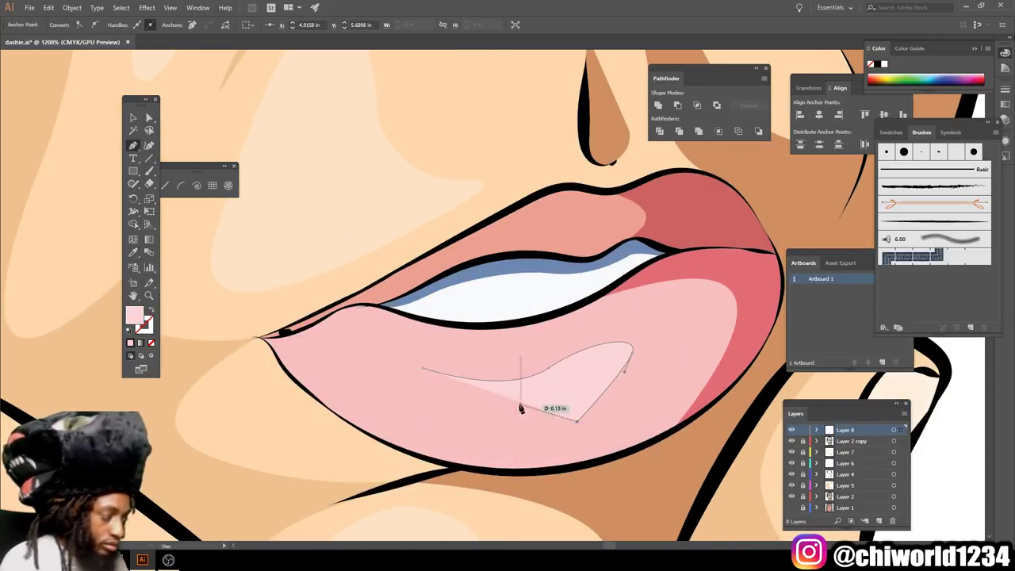
click(423, 368)
key(ctrl+shift+a)
Zoom in on the headphone ear cup and bring up the fill colour chooser.
key(ctrl+minus)
key(ctrl+minus)
key(ctrl+minus)
key(ctrl+minus)
key(ctrl+minus)
key(ctrl+plus)
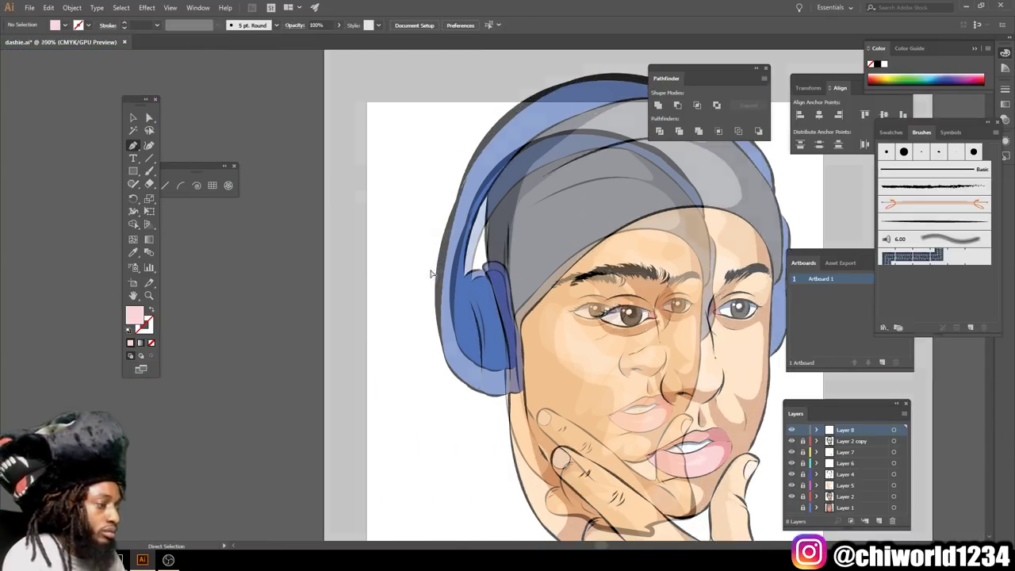
key(ctrl+plus)
key(ctrl+plus)
key(ctrl+plus)
key(i)
double_click(140, 320)
Confirm a dark blue fill and begin the shadow edge across the ear cup.
key(Return)
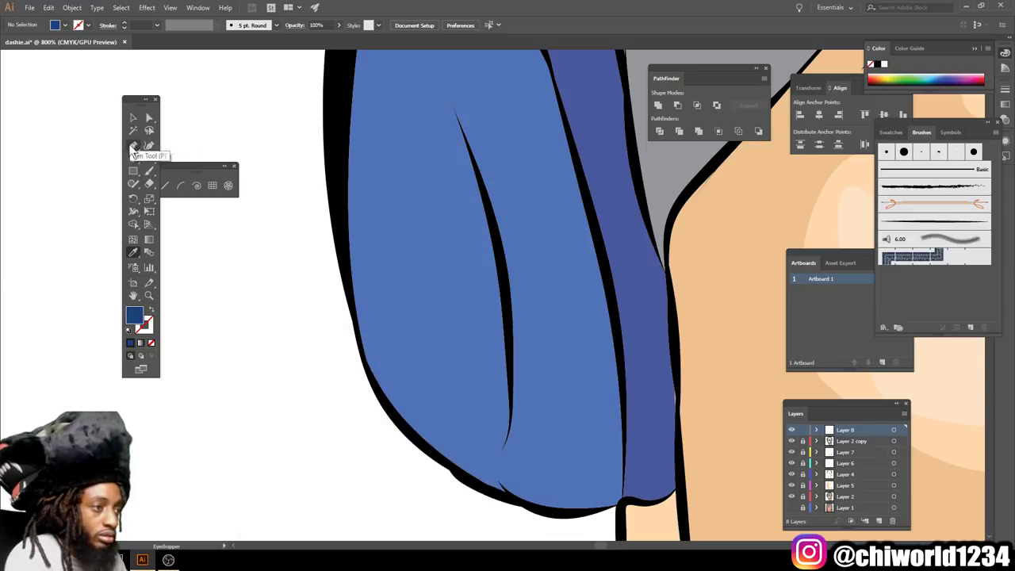
click(133, 145)
click(588, 195)
drag(619, 327, 672, 317)
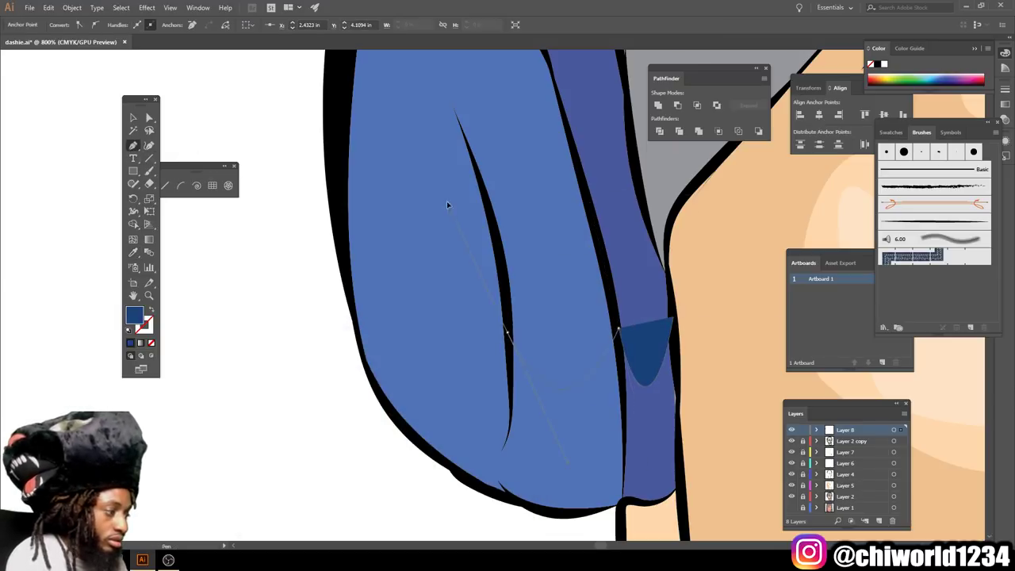
click(507, 333)
scroll(388, 128, up, 3)
Trace the shadow along the ear cup's lower edge and close the shape.
key(ctrl+minus)
key(ctrl+minus)
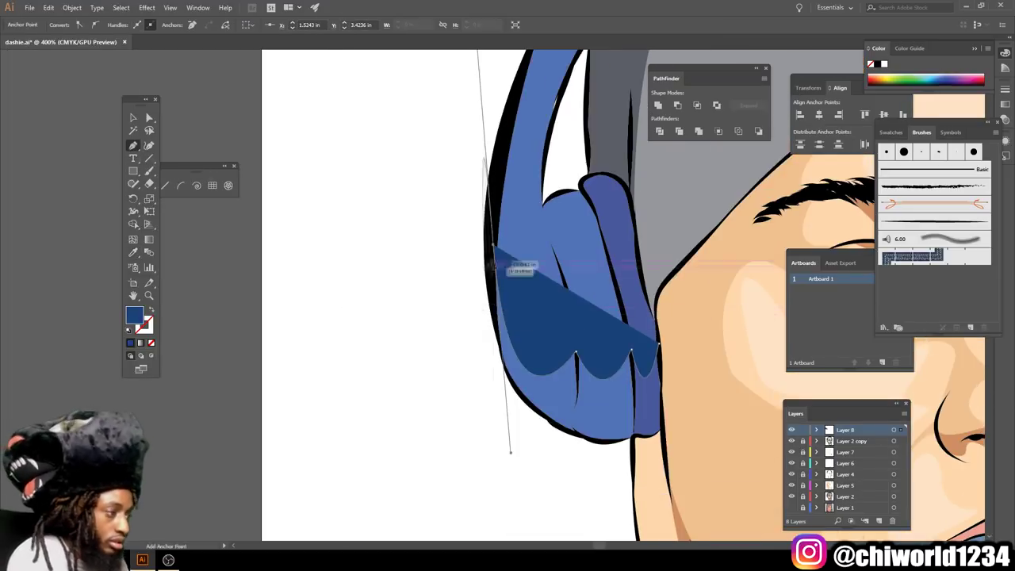
alt+scroll(555, 432, up, 1)
alt+scroll(580, 428, up, 1)
click(578, 421)
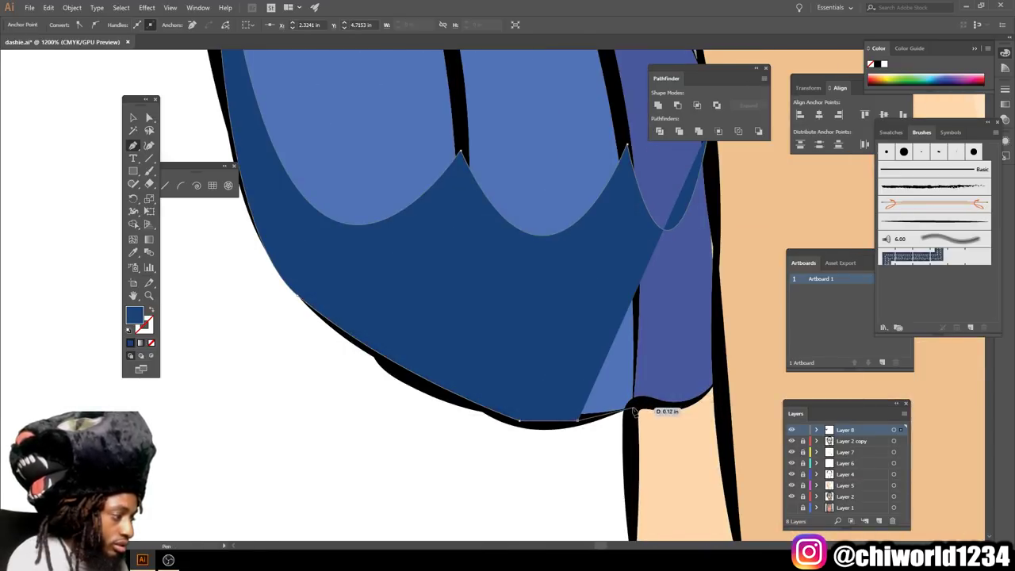
click(646, 402)
click(679, 406)
click(712, 393)
click(723, 353)
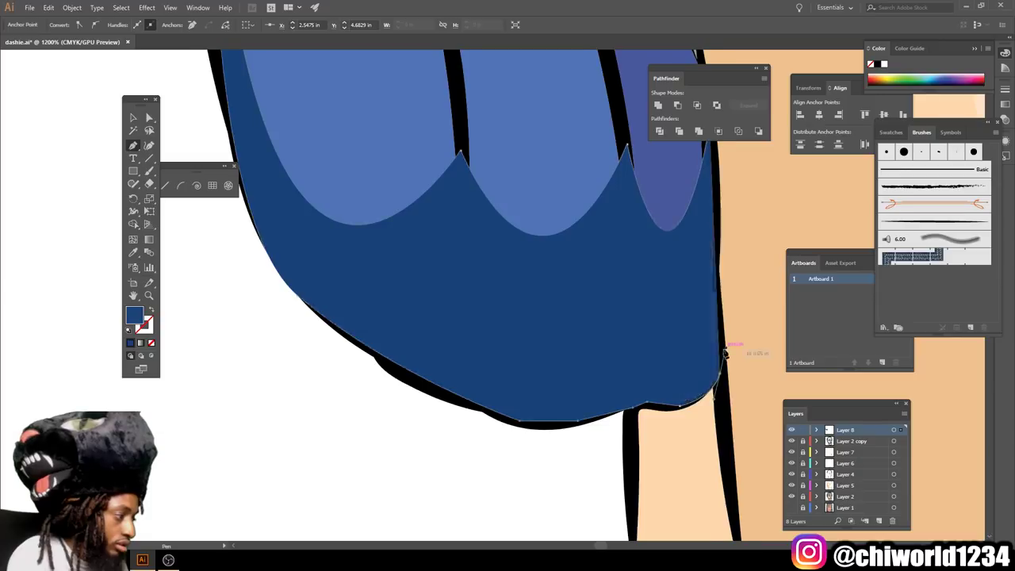
scroll(723, 317, up, 2)
key(ctrl+shift+a)
Duplicate Layer 8, then make the original Layer 8 active again.
drag(846, 429, 878, 521)
click(894, 430)
key(v)
key(ctrl+shift+a)
click(854, 444)
key(ctrl+minus)
key(ctrl+minus)
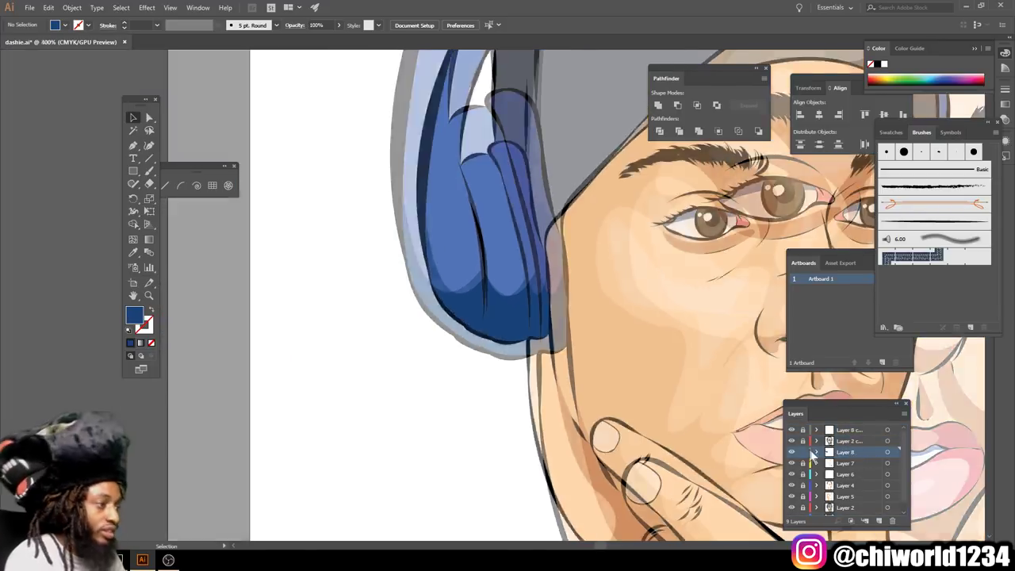
key(ctrl+minus)
key(ctrl+minus)
key(ctrl+minus)
key(ctrl+minus)
scroll(579, 405, up, 3)
scroll(564, 400, up, 2)
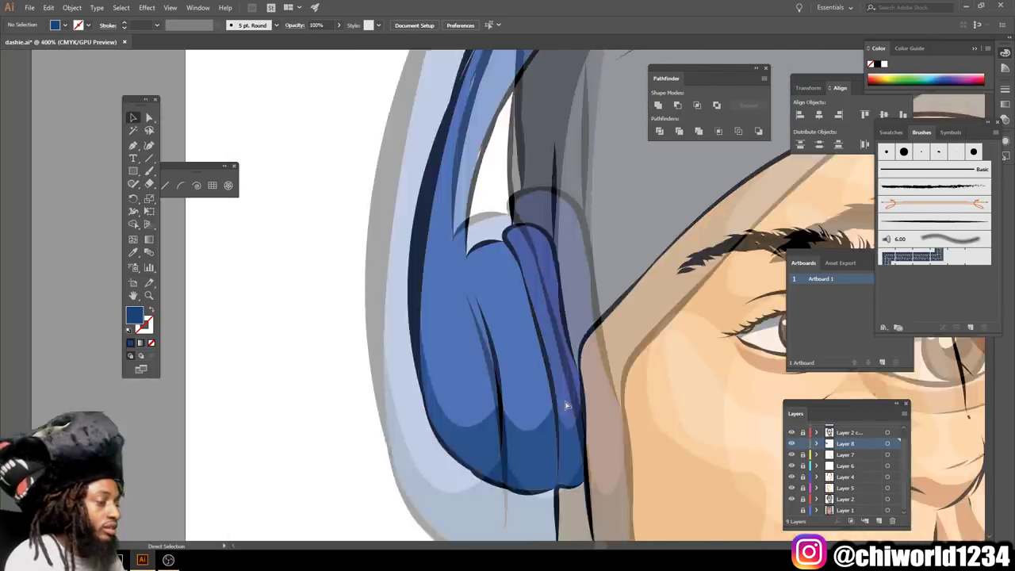
scroll(618, 476, down, 5)
key(p)
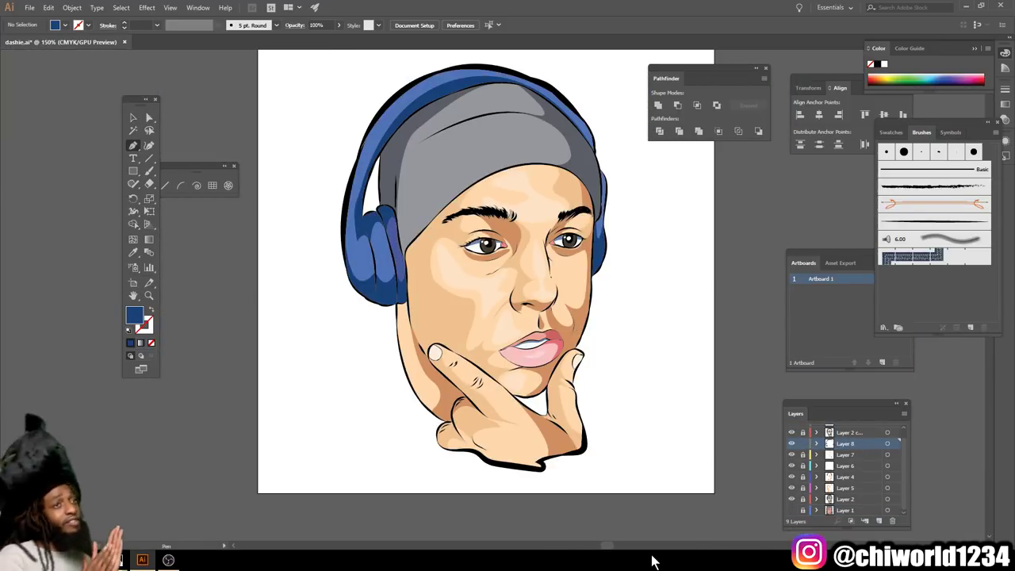